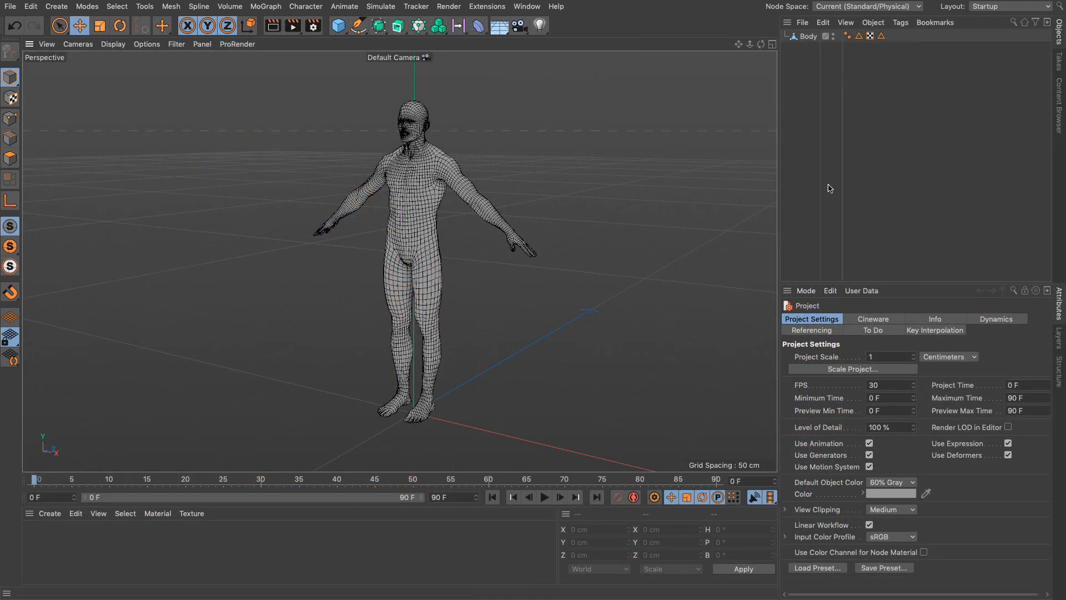
Step: Switch the interface layout to BP - UV Edit and enlarge the body in the perspective view
{"action": "left_click", "coordinate": [984, 8]}
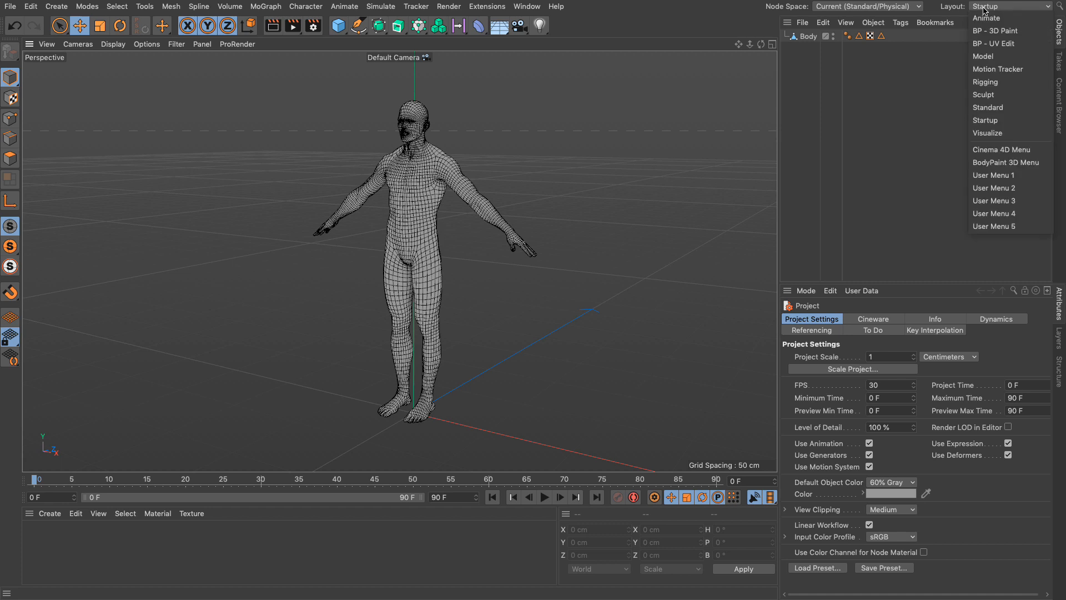
{"action": "left_click", "coordinate": [992, 44]}
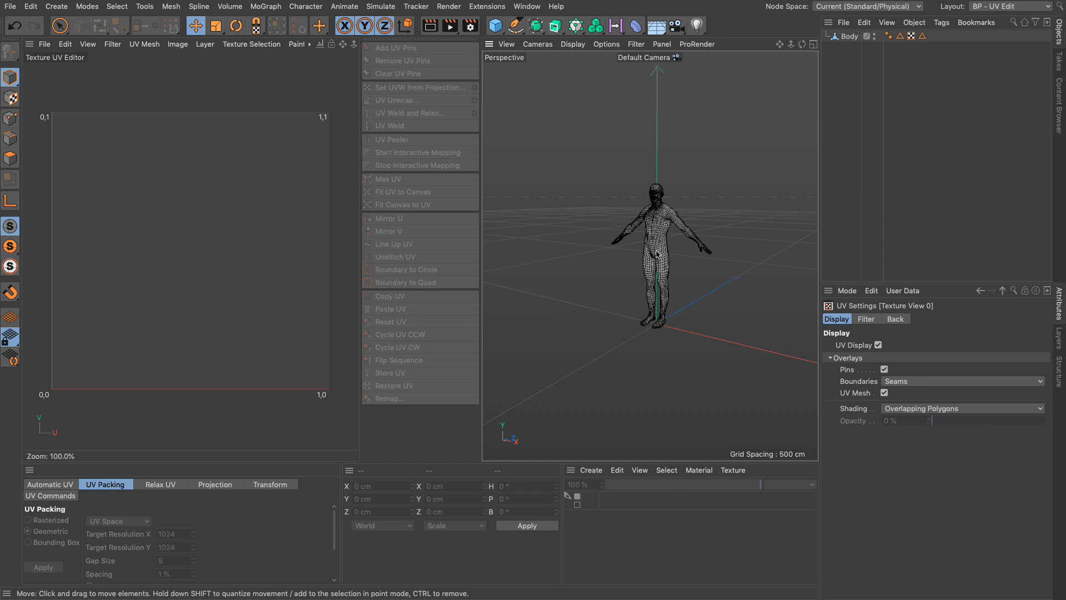
{"action": "scroll", "coordinate": [654, 253], "scroll_direction": "up", "scroll_amount": 5}
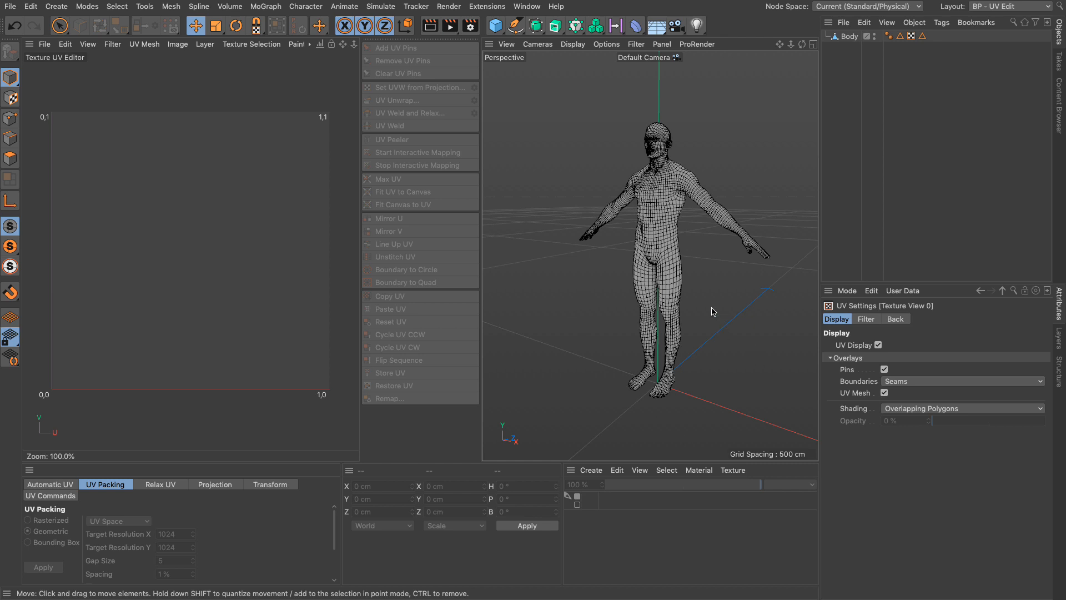
Step: Open the configuration settings of the perspective viewport
{"action": "left_click", "coordinate": [607, 44]}
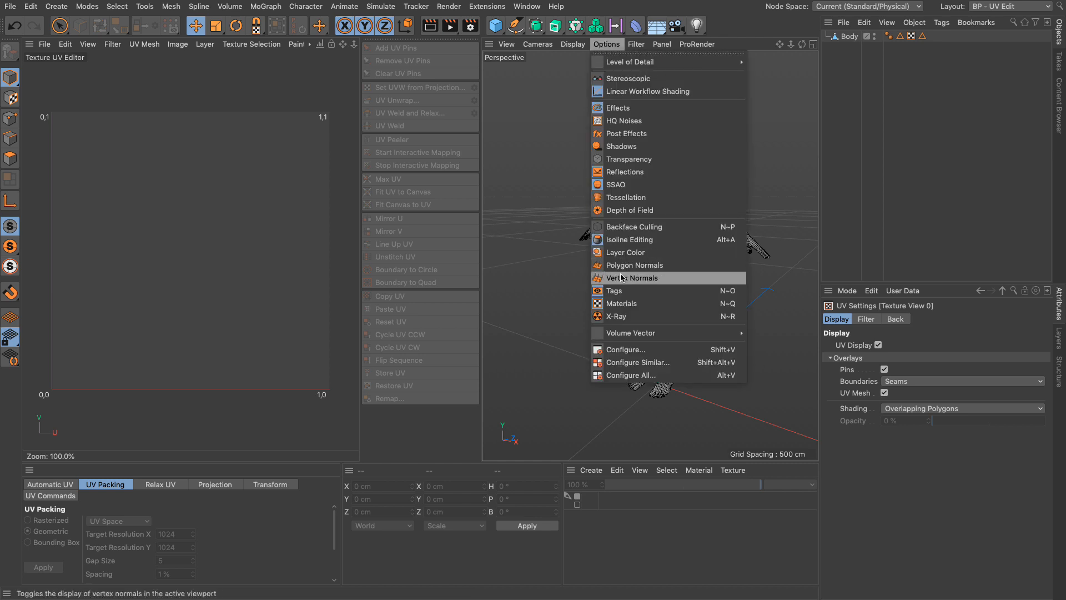
{"action": "left_click", "coordinate": [626, 349]}
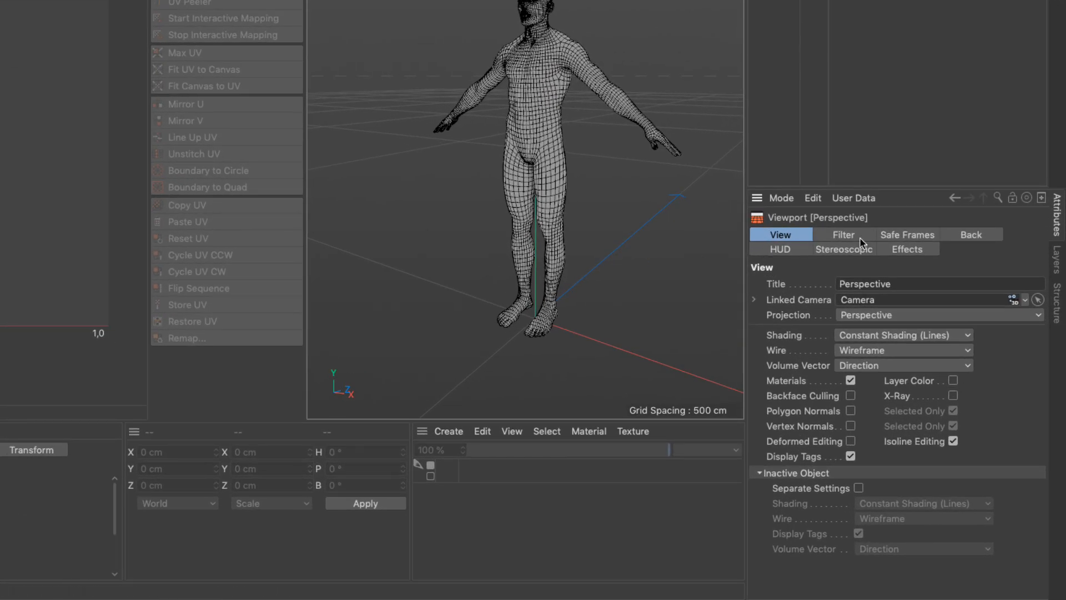
{"action": "left_click", "coordinate": [917, 236]}
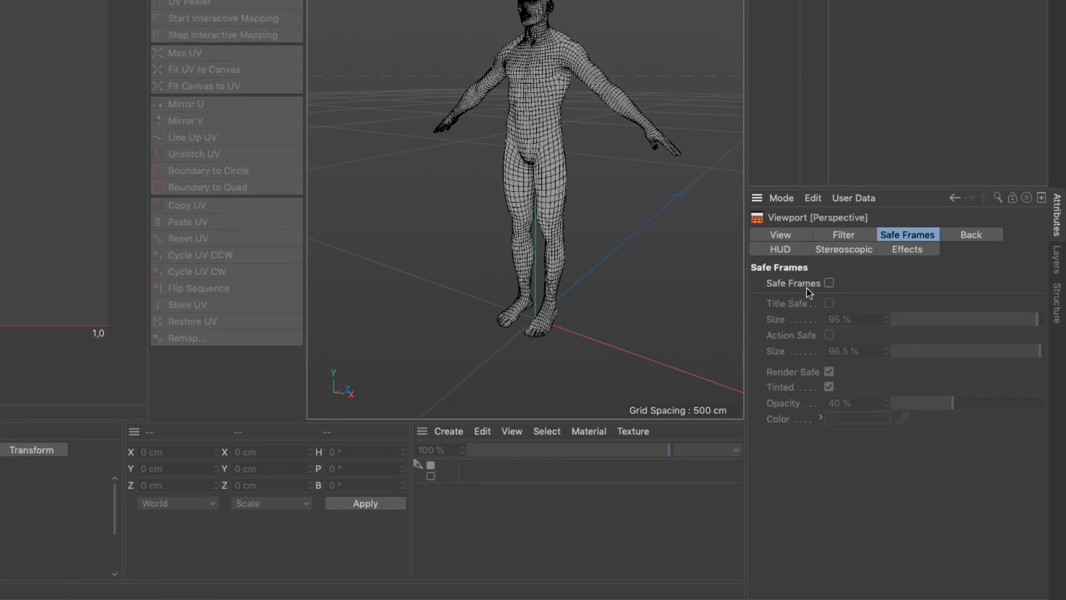
{"action": "left_click", "coordinate": [830, 283]}
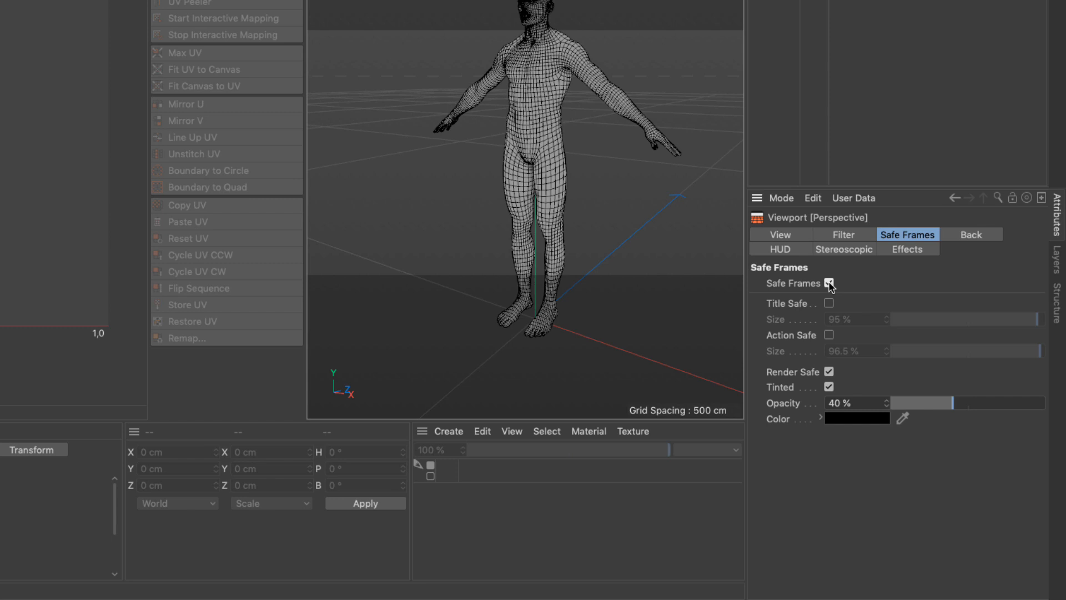
{"action": "left_click", "coordinate": [829, 283]}
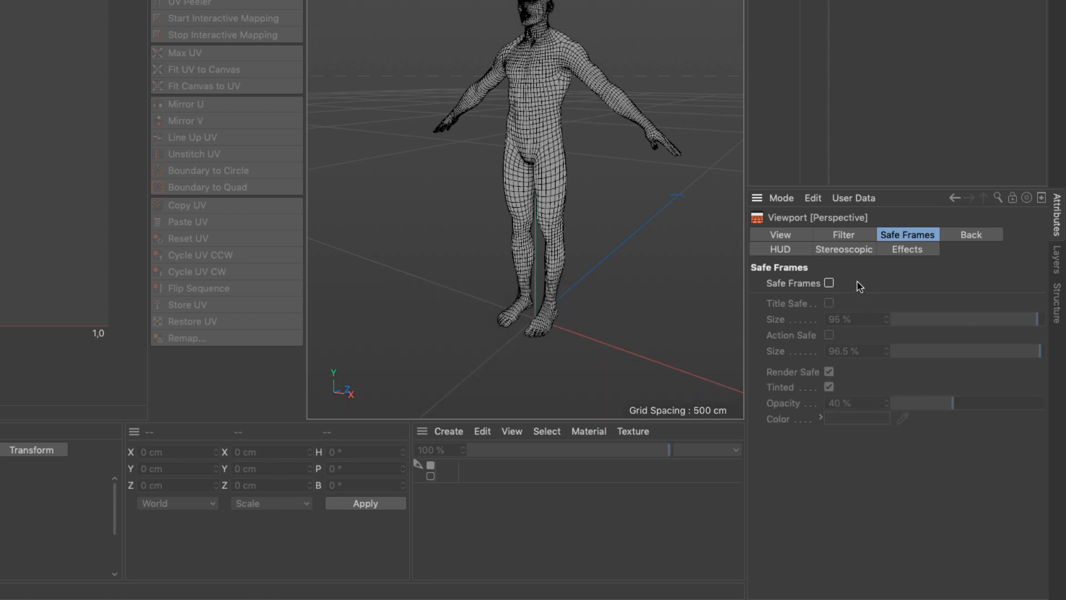
Step: Hide the World Axis, Workplane and Horizon in the perspective viewport's filter settings
{"action": "left_click", "coordinate": [853, 237]}
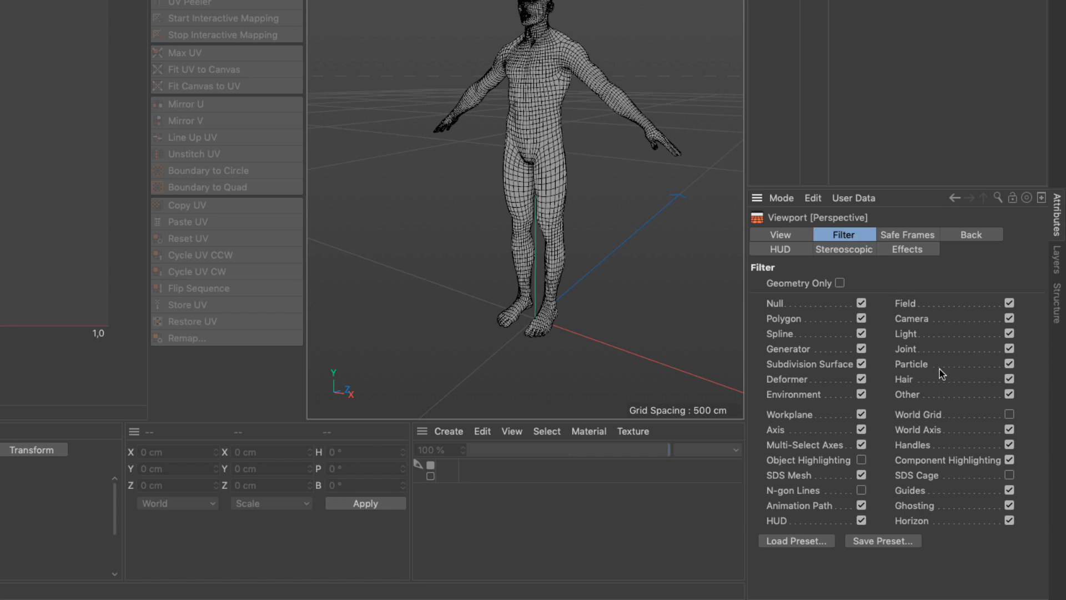
{"action": "left_click", "coordinate": [1009, 430]}
{"action": "left_click", "coordinate": [862, 414]}
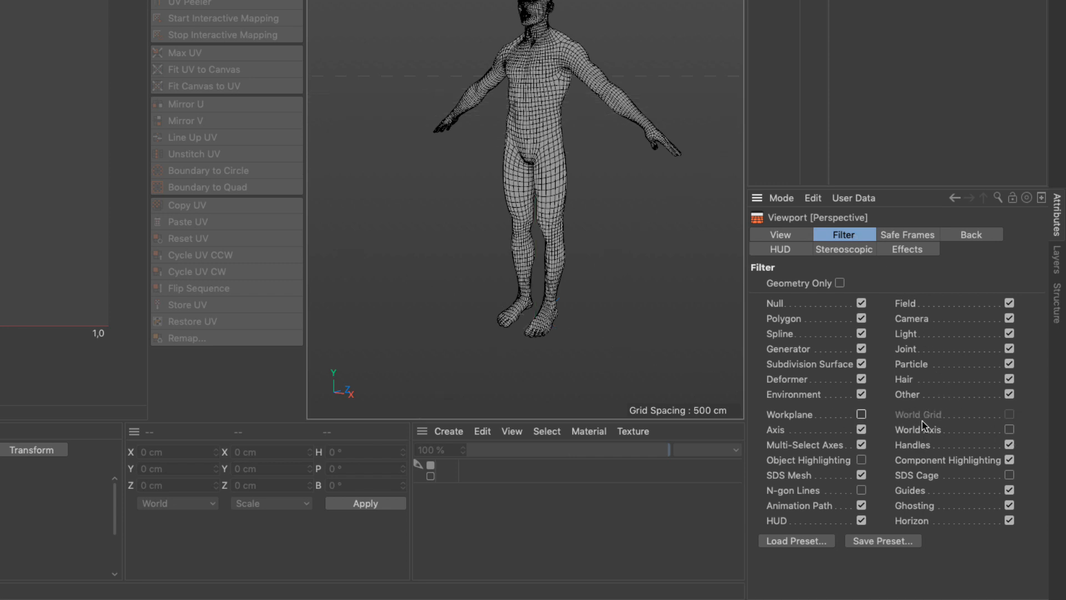
{"action": "left_click", "coordinate": [1009, 520]}
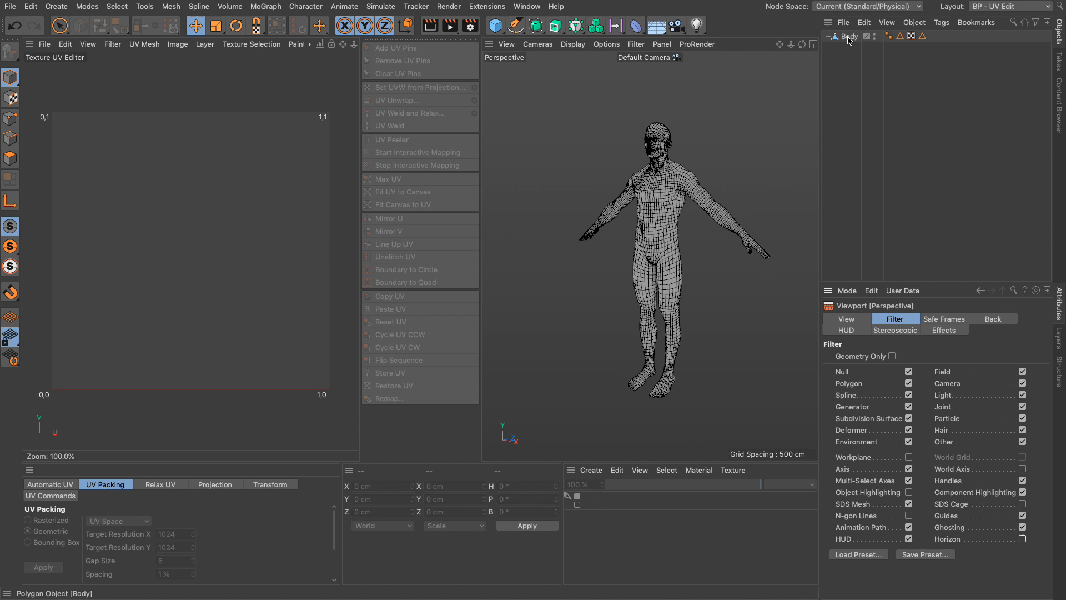
Step: Delete the Body object's UVW tag and create a new one from a Flat projection, per object, oriented to the object system
{"action": "left_click", "coordinate": [849, 38]}
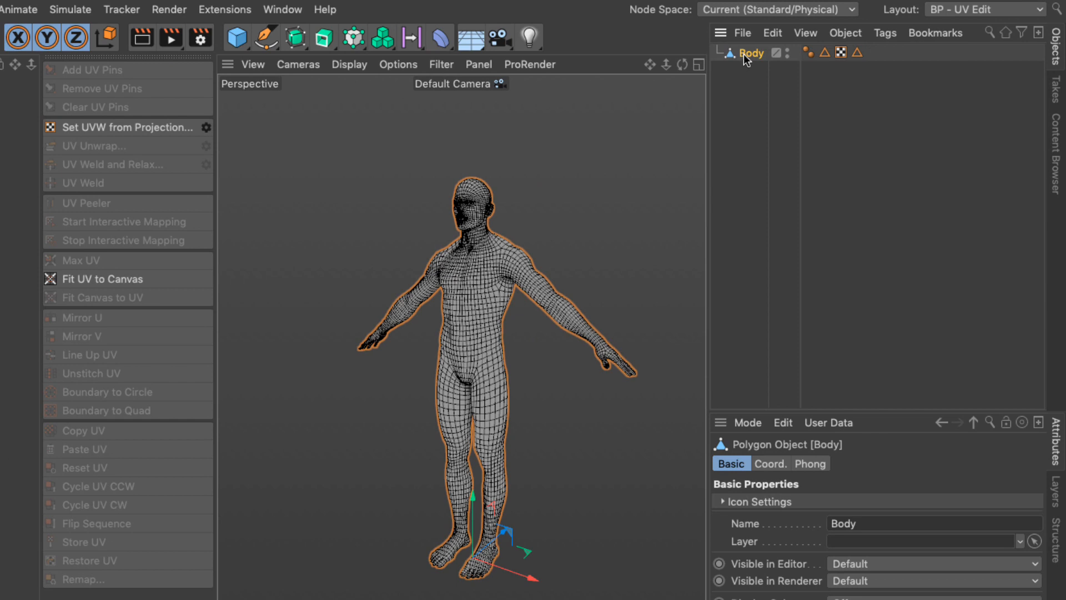
{"action": "left_click", "coordinate": [840, 53]}
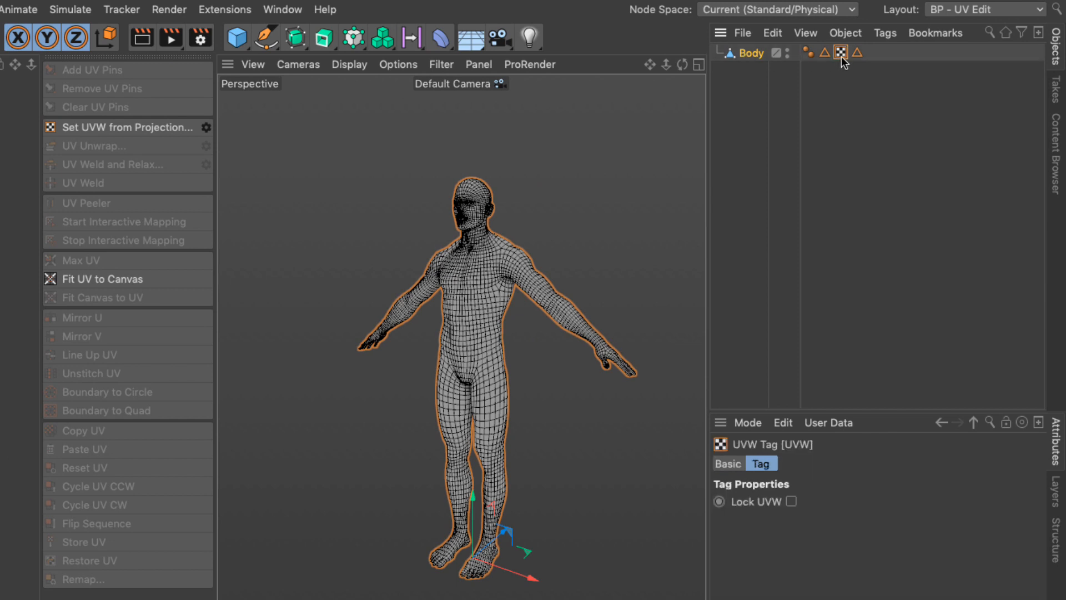
{"action": "left_click", "coordinate": [753, 54]}
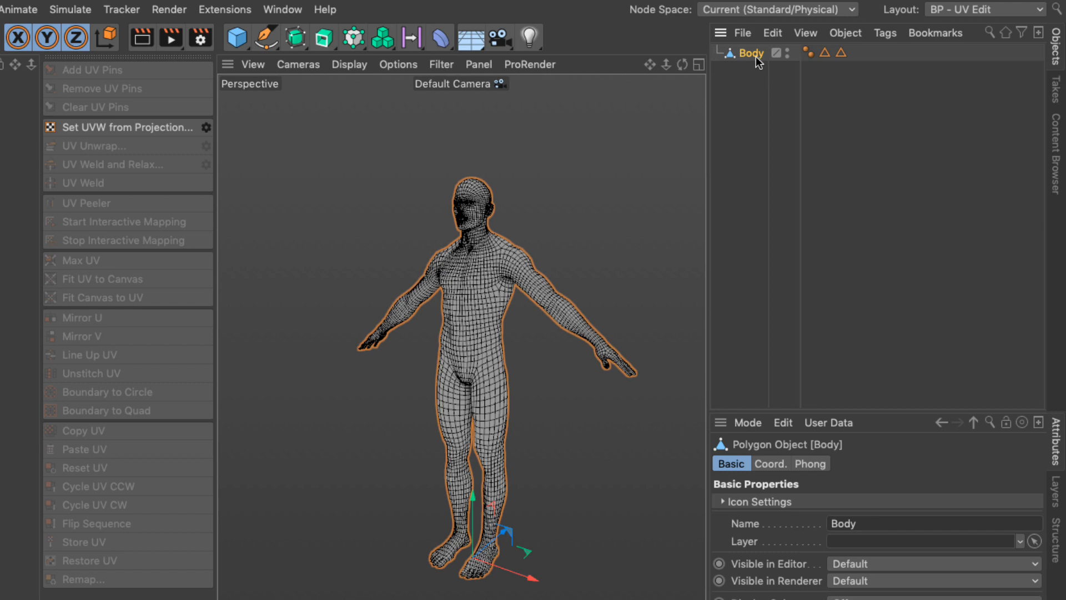
{"action": "left_click", "coordinate": [887, 34]}
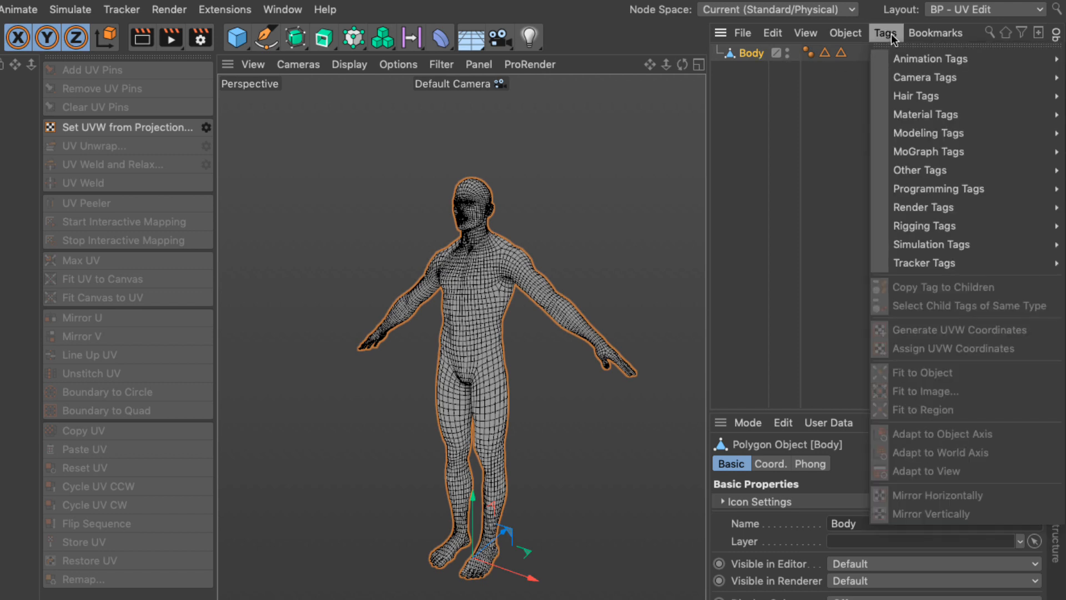
{"action": "mouse_move", "coordinate": [922, 115]}
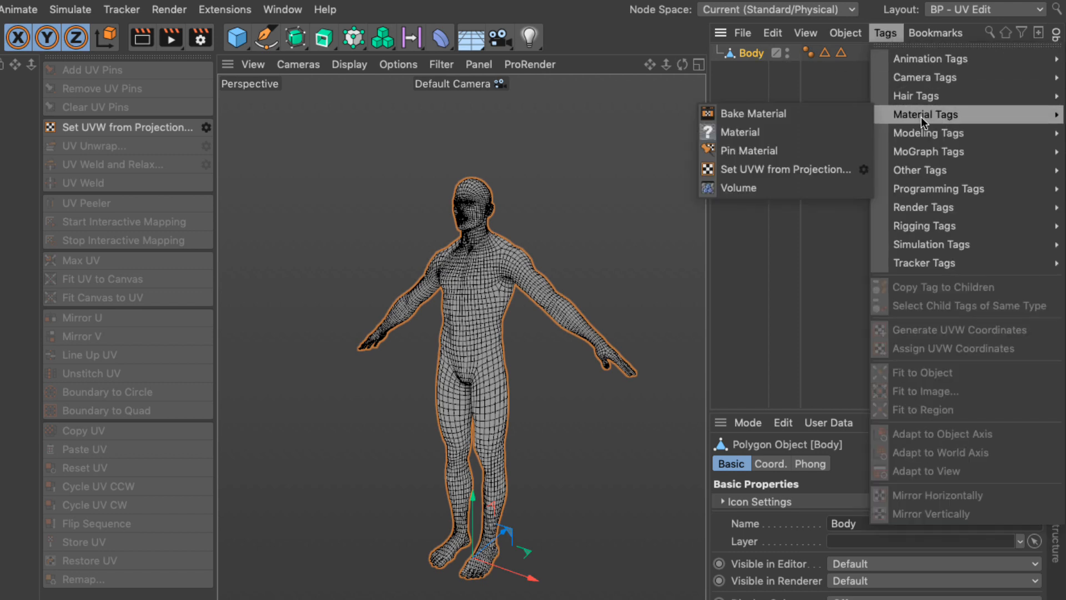
{"action": "left_click", "coordinate": [864, 170]}
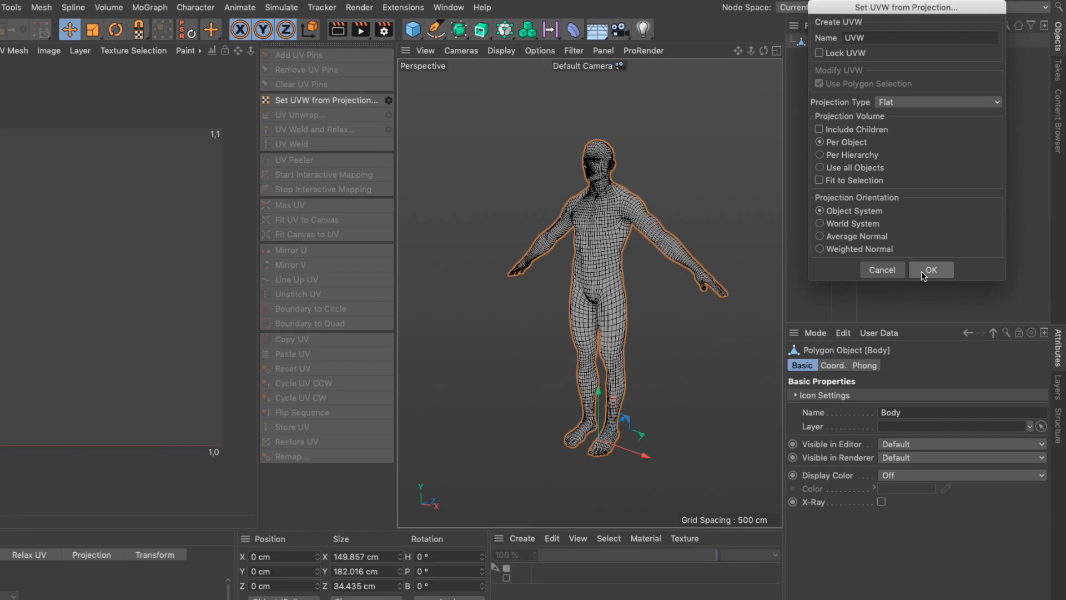
{"action": "left_click", "coordinate": [895, 342]}
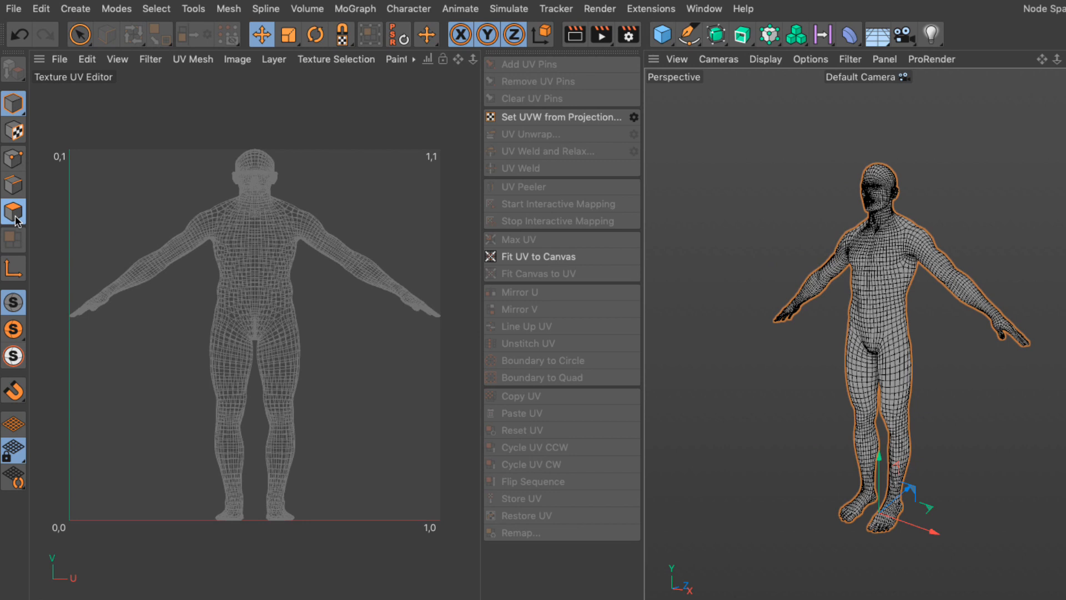
Step: Go through the polygon, edge and point component modes for the Body mesh, ending in polygon mode
{"action": "left_click", "coordinate": [14, 214]}
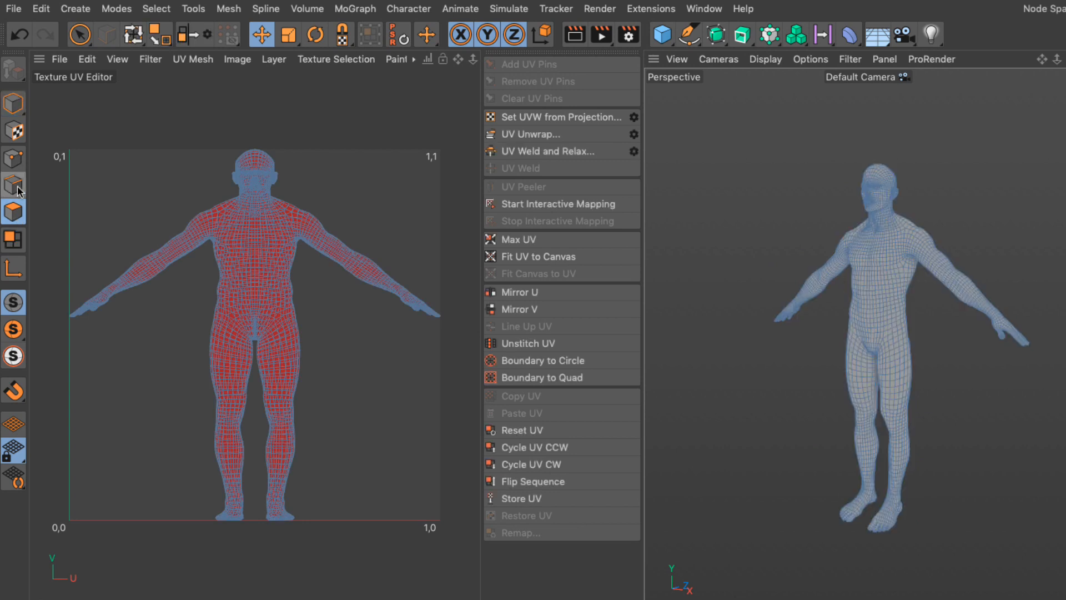
{"action": "left_click", "coordinate": [18, 188]}
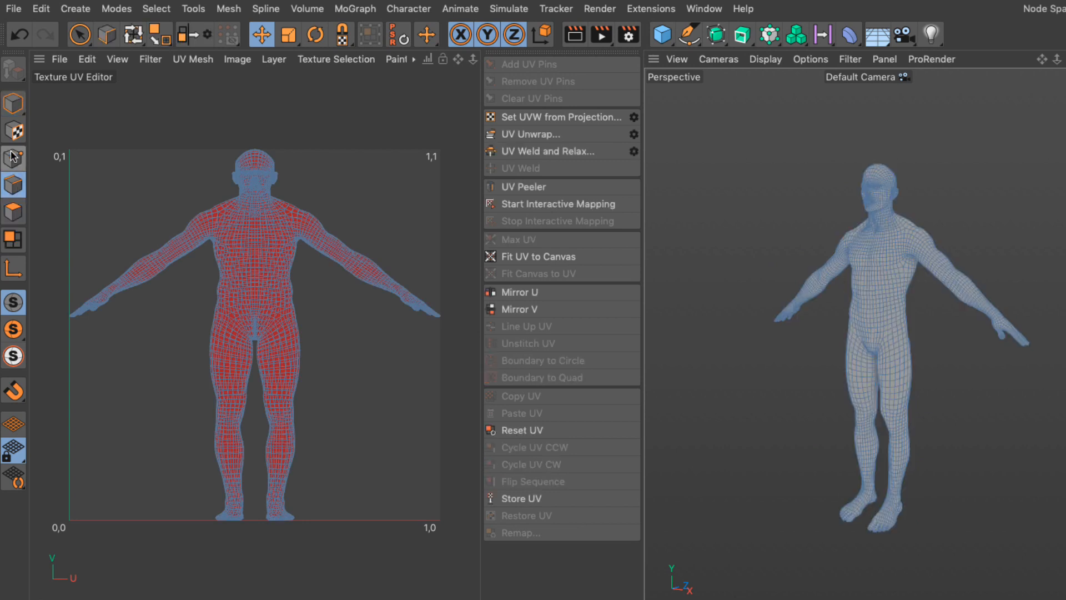
{"action": "left_click", "coordinate": [14, 158]}
{"action": "left_click", "coordinate": [14, 186]}
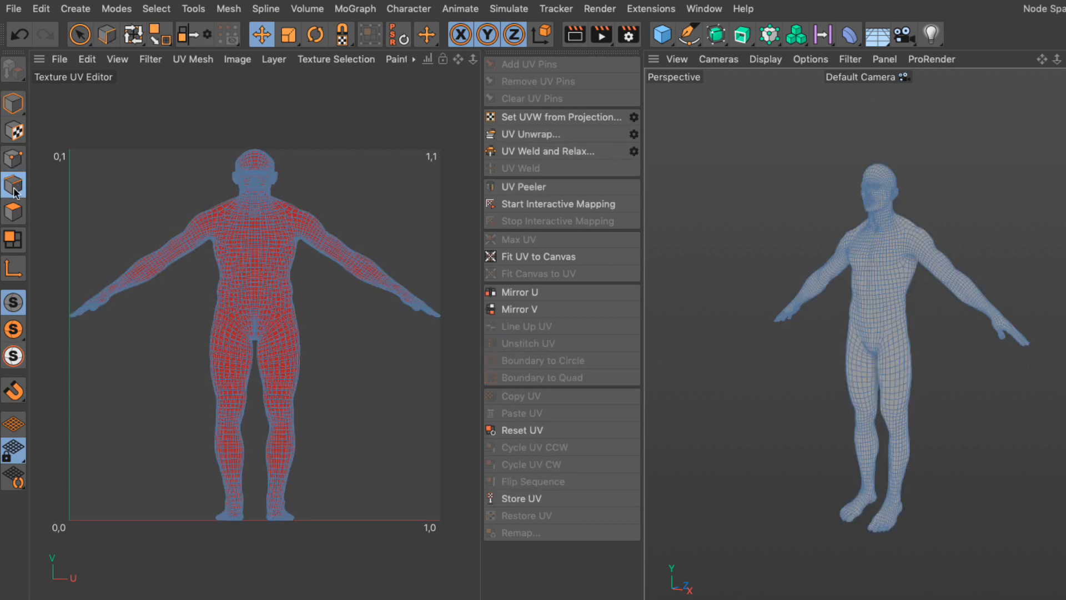
{"action": "left_click", "coordinate": [13, 213]}
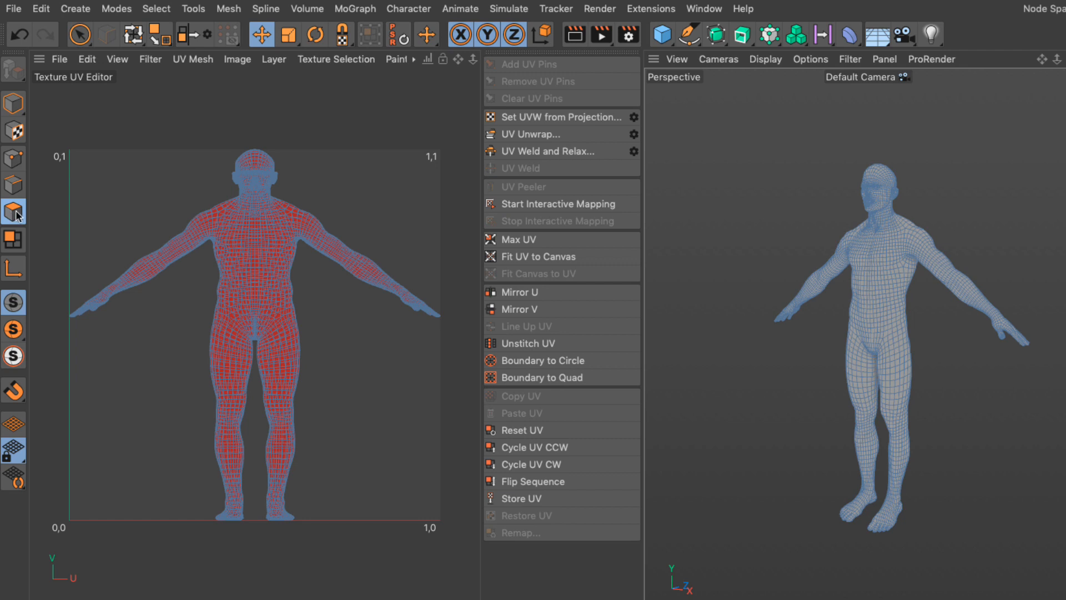
Step: Paint a Live Selection over the belly polygons in the UV editor
{"action": "left_click", "coordinate": [81, 35]}
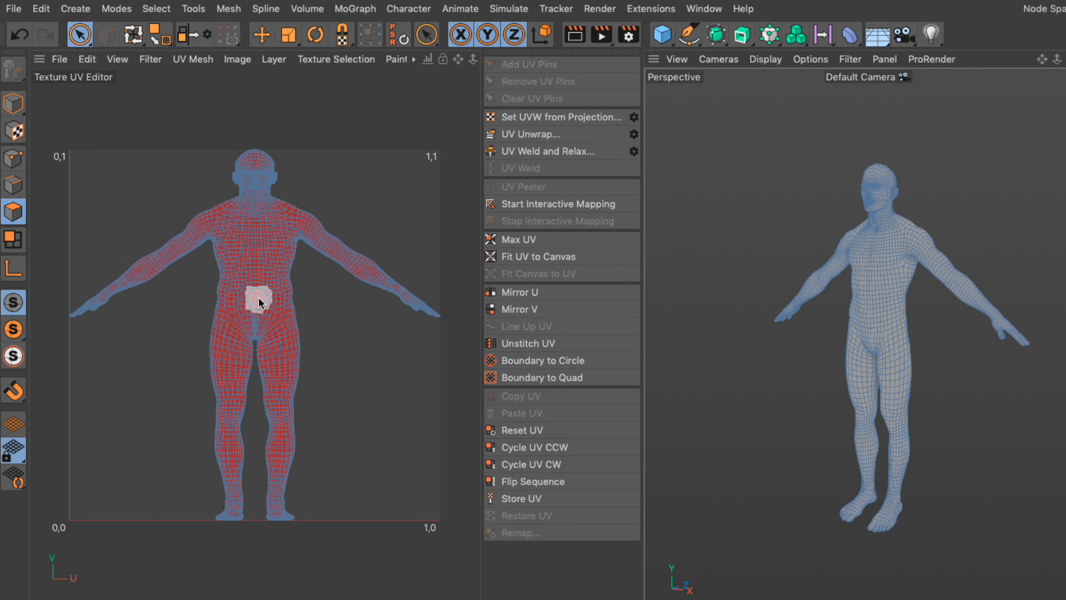
{"action": "left_click", "coordinate": [256, 273]}
{"action": "left_click_drag", "start_coordinate": [256, 274], "coordinate": [248, 291]}
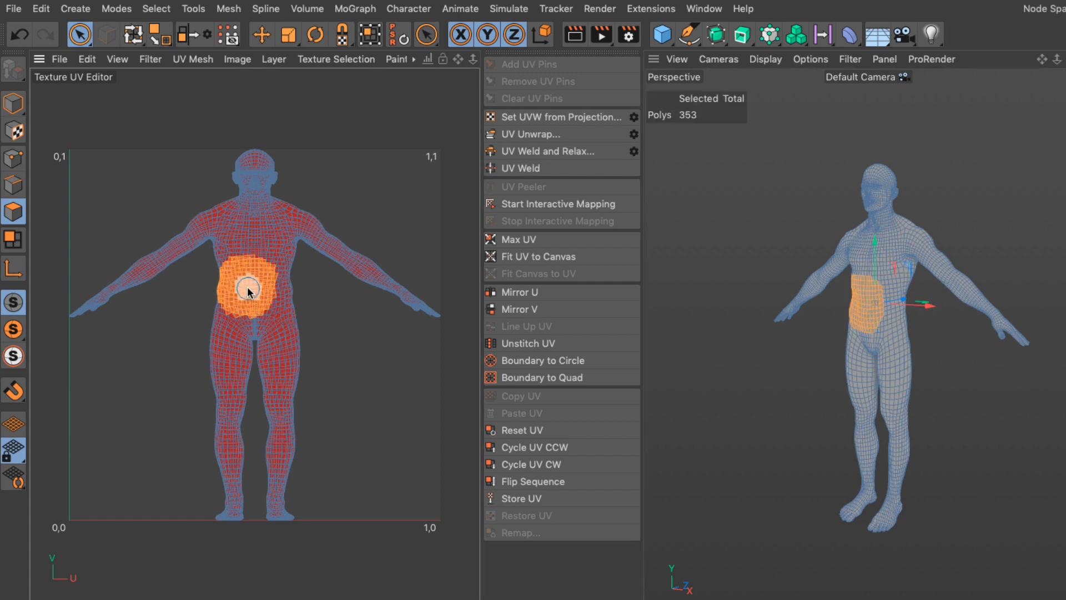
Step: Try moving the selected belly polygons in the UV editor and the perspective view, undo the moves and clear the selection
{"action": "left_click", "coordinate": [261, 35]}
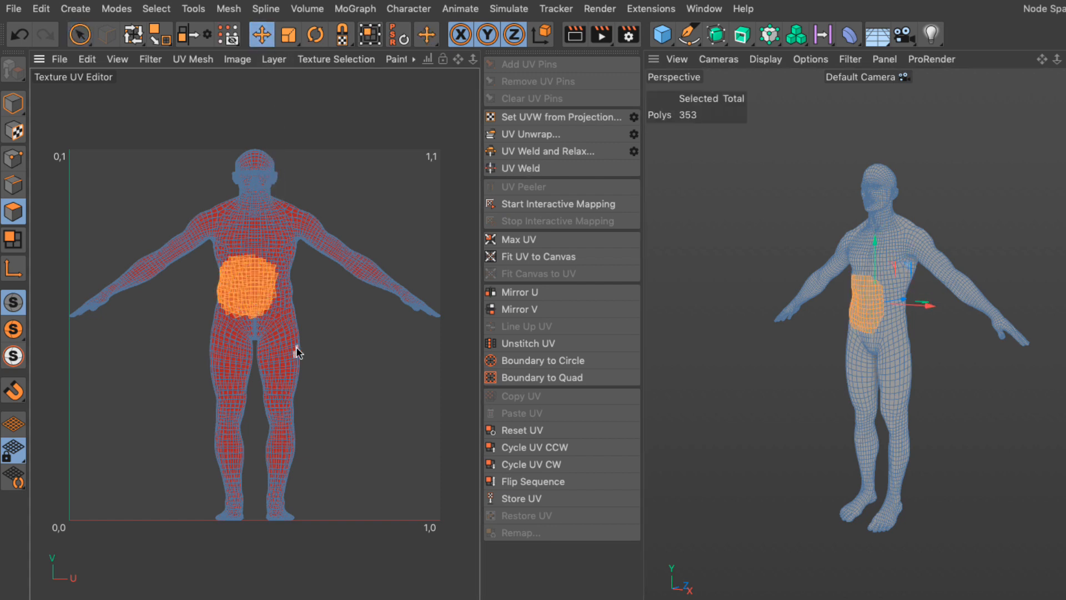
{"action": "mouse_move", "coordinate": [258, 306]}
{"action": "left_mouse_down"}
{"action": "mouse_move", "coordinate": [328, 308]}
{"action": "mouse_move", "coordinate": [278, 336]}
{"action": "mouse_move", "coordinate": [263, 325]}
{"action": "left_mouse_up"}
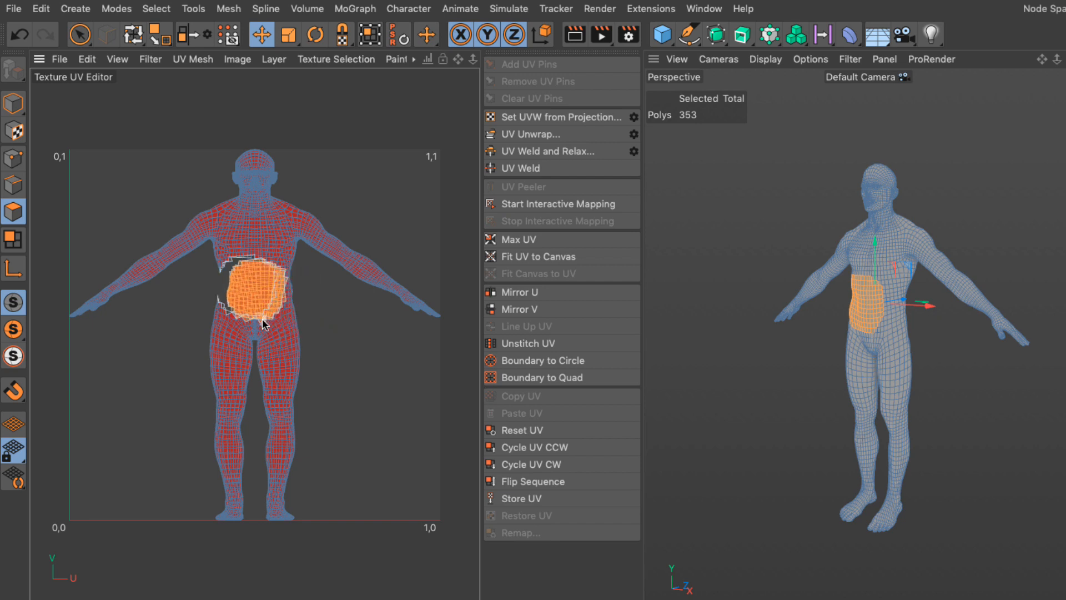
{"action": "left_click_drag", "start_coordinate": [841, 331], "coordinate": [807, 337]}
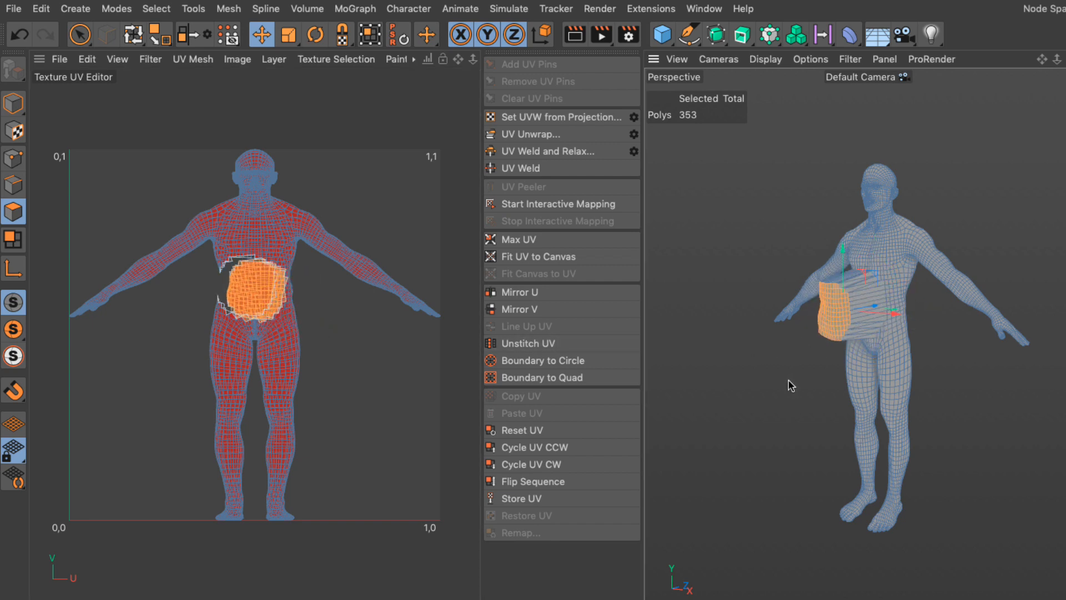
{"action": "key", "text": "ctrl+z"}
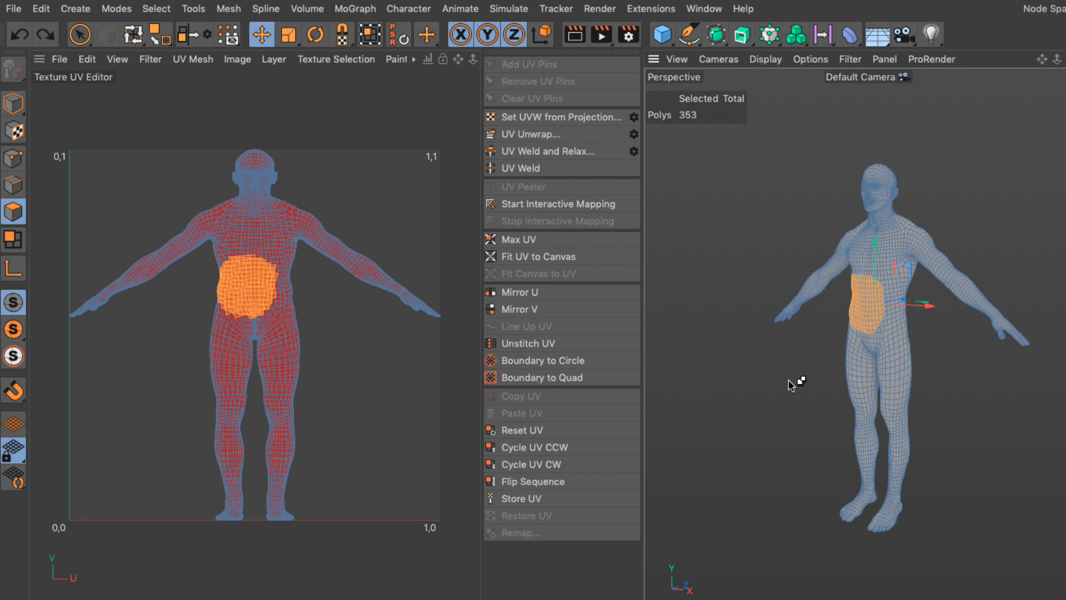
{"action": "left_click", "coordinate": [359, 224]}
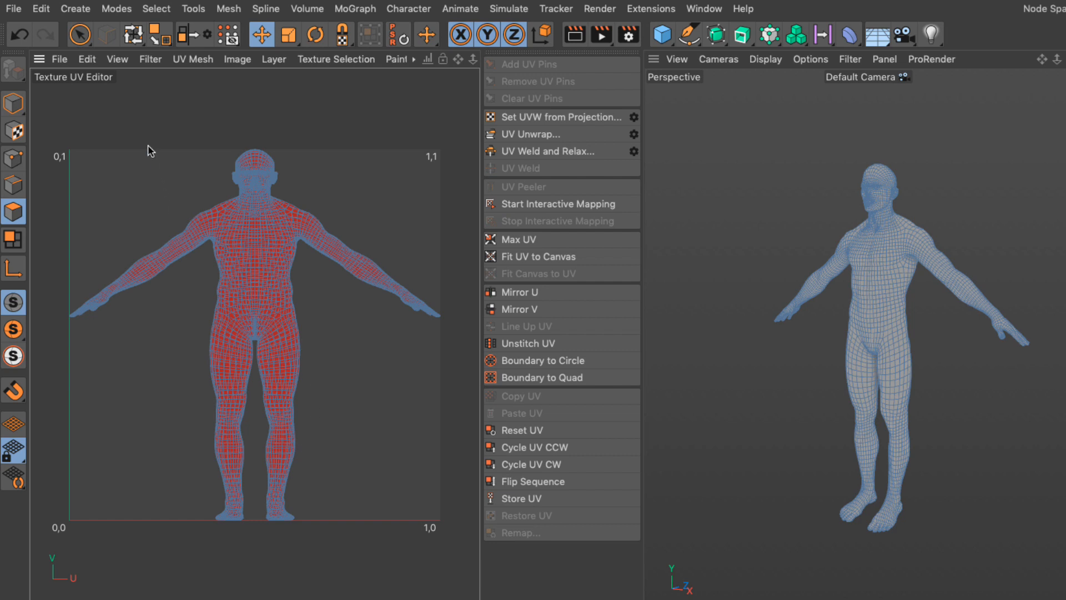
Step: Set the UV editor's mesh shading to Lines instead of overlapping polygons
{"action": "left_click", "coordinate": [117, 59]}
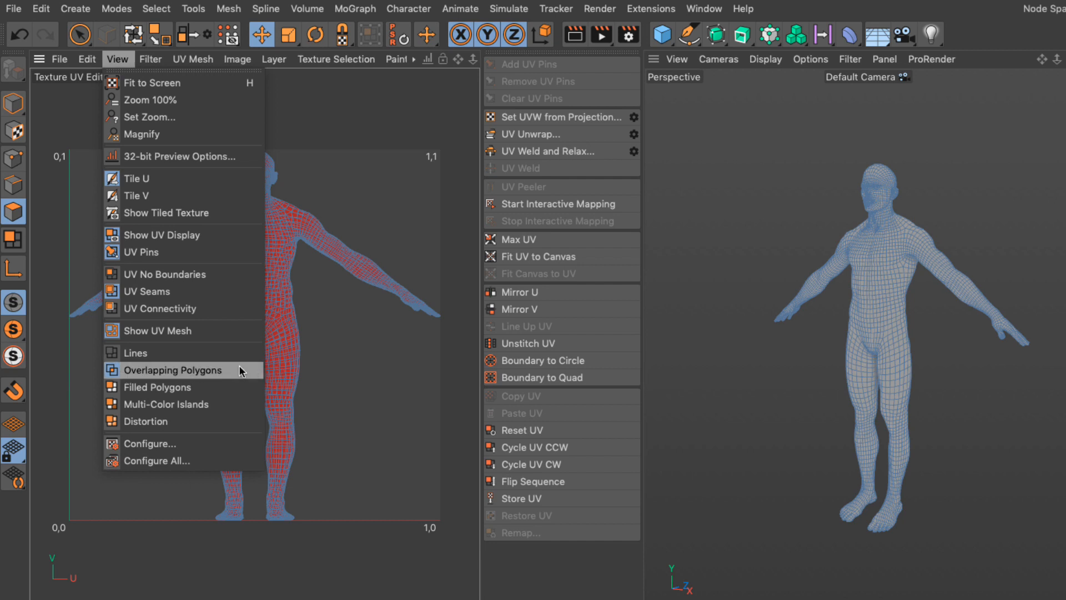
{"action": "left_click", "coordinate": [158, 358]}
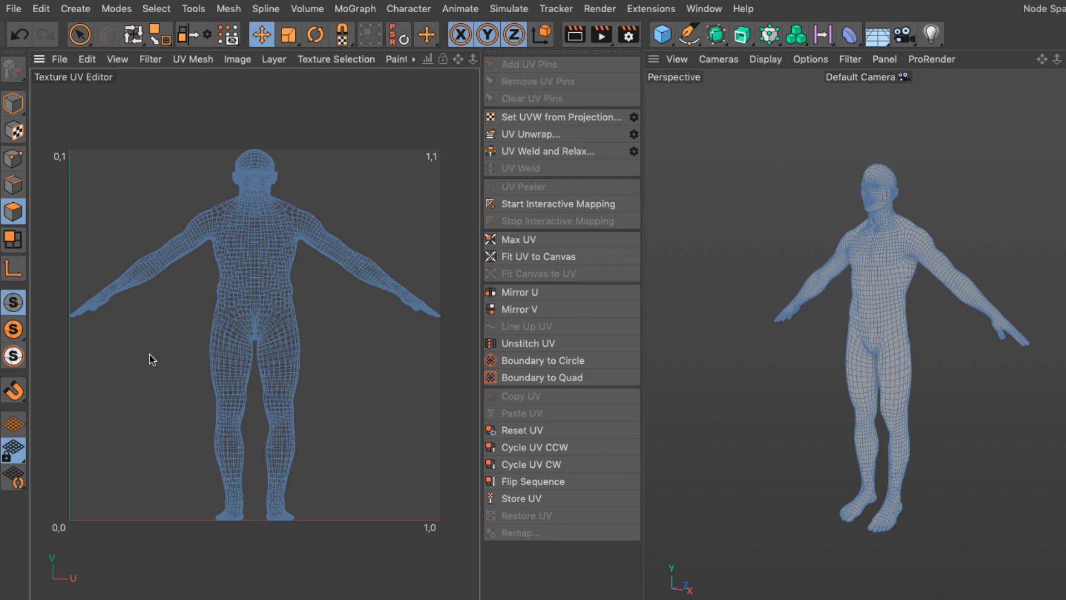
Step: Select the complete edge loop around the neck, just below the jaw, in edge mode
{"action": "left_click", "coordinate": [14, 187]}
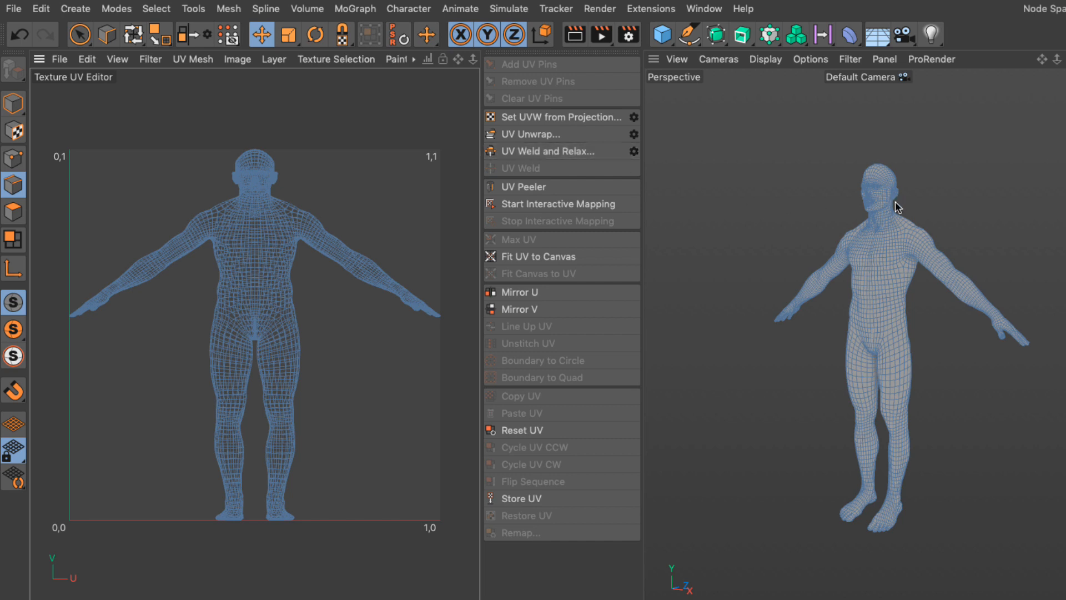
{"action": "scroll", "coordinate": [882, 212], "scroll_direction": "up", "scroll_amount": 10}
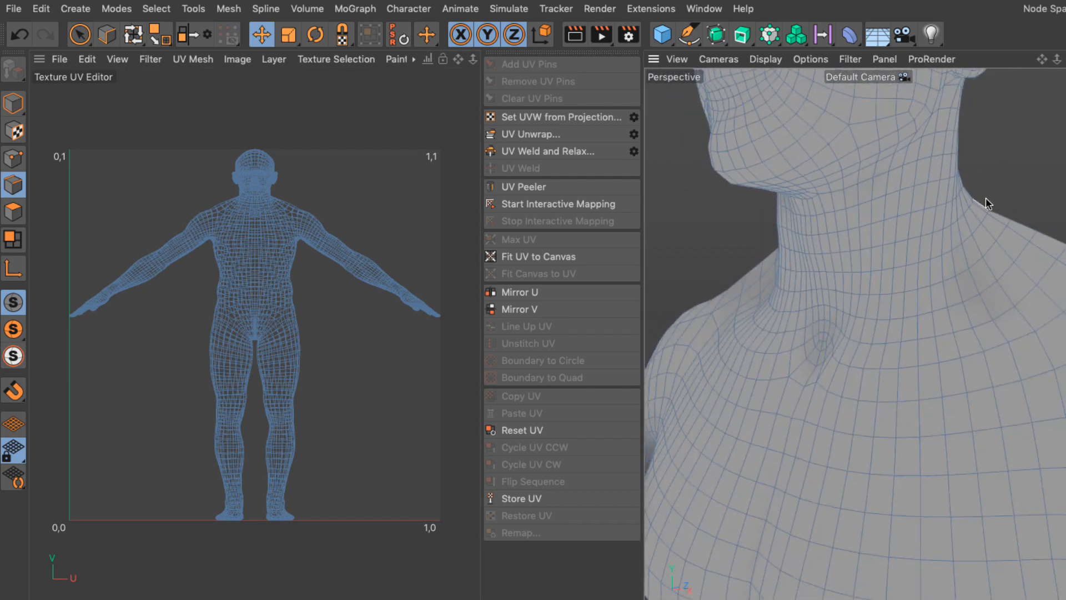
{"action": "double_click", "coordinate": [904, 213]}
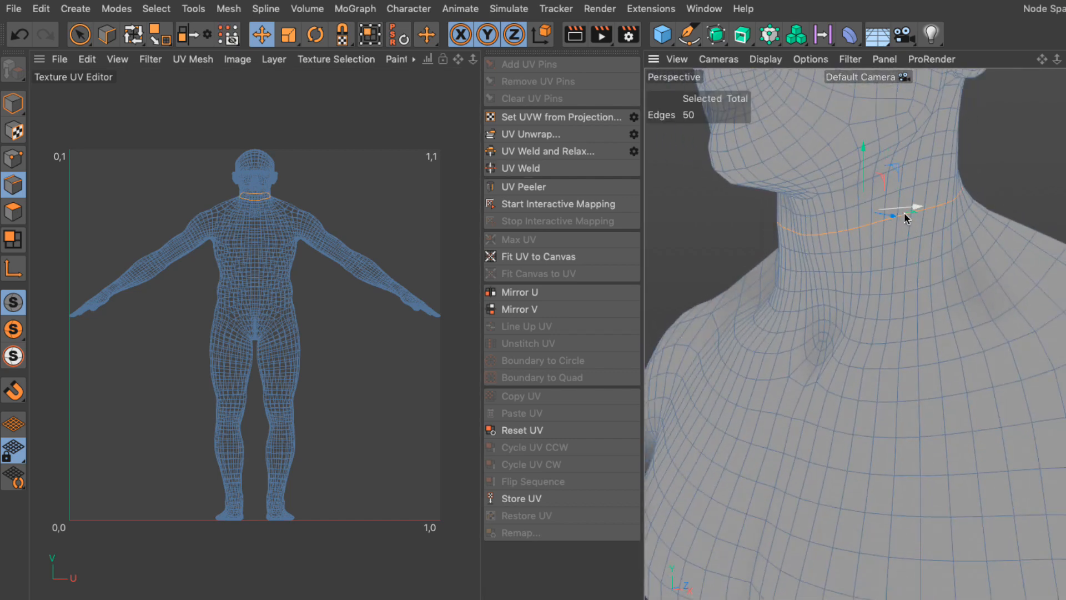
{"action": "left_click_drag", "start_coordinate": [908, 236], "coordinate": [994, 216], "text": "alt"}
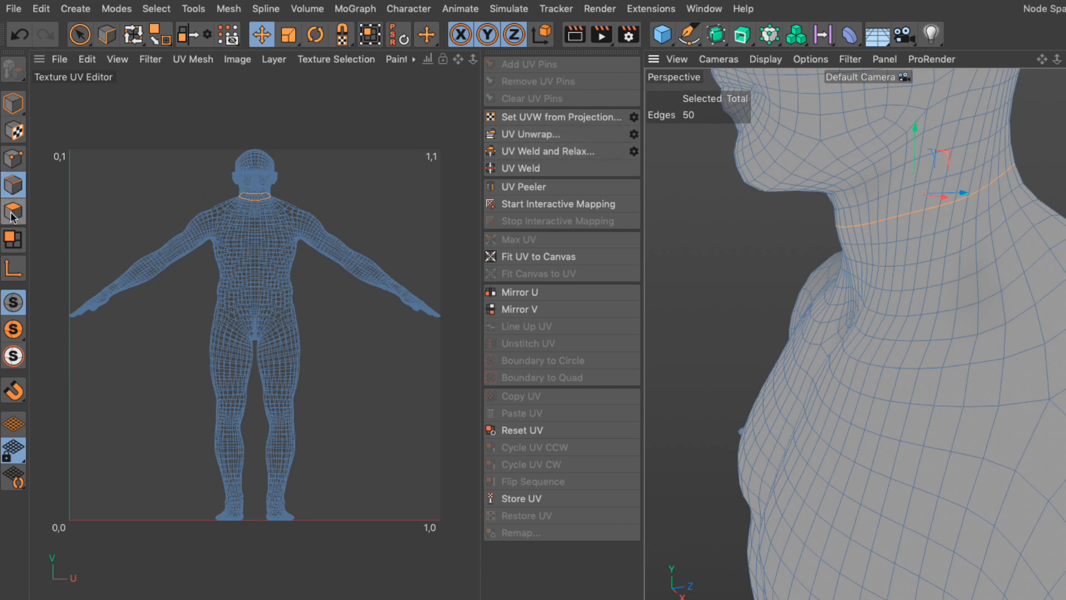
Step: Examine the UV Unwrap options in edge mode and in polygon mode, cancelling the dialog both times
{"action": "left_click", "coordinate": [633, 134]}
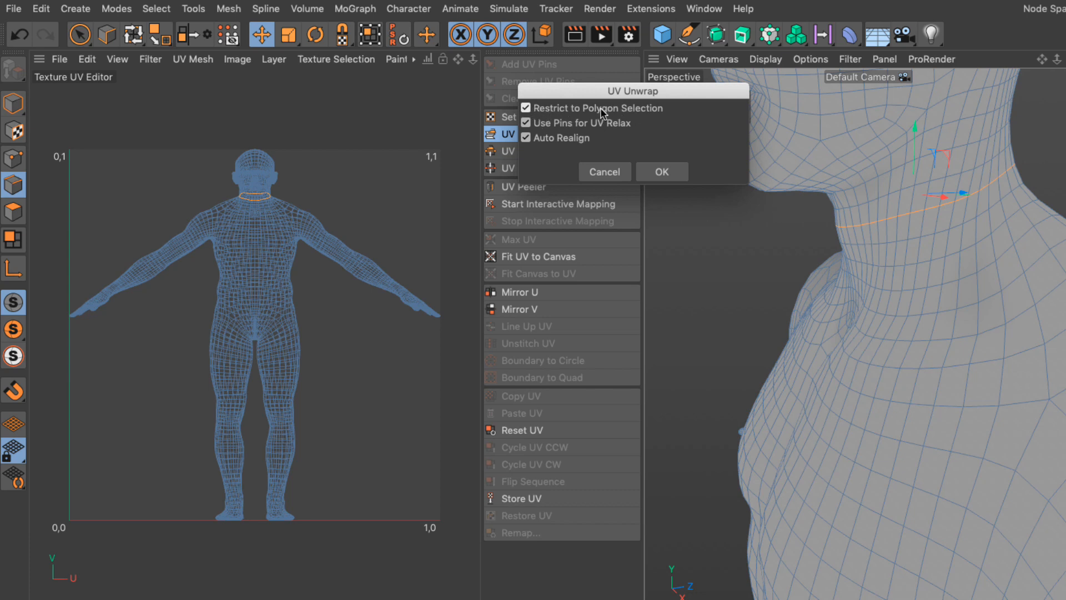
{"action": "left_click", "coordinate": [611, 174]}
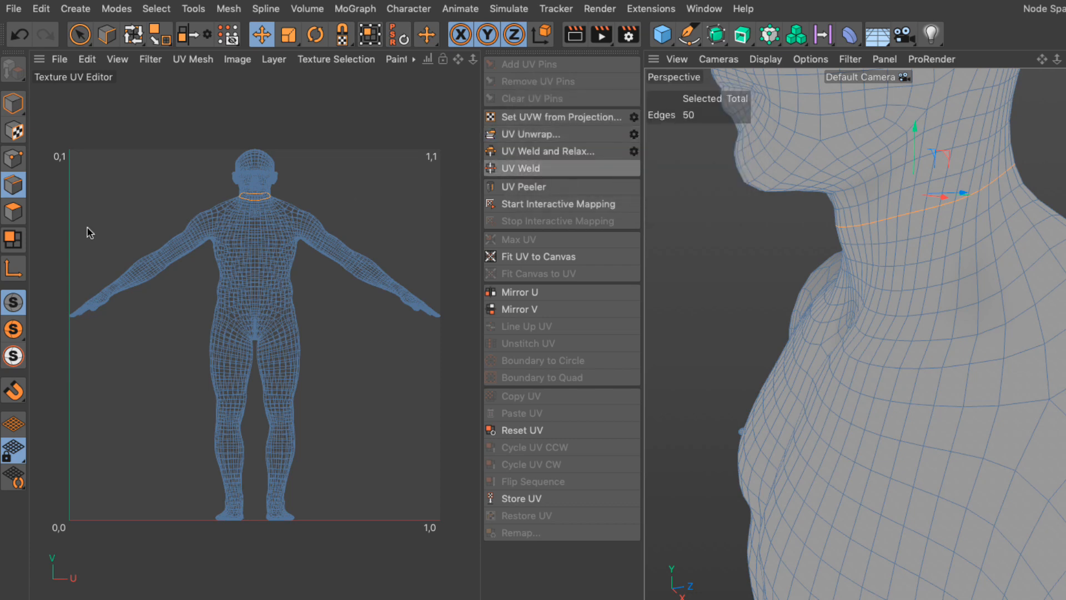
{"action": "left_click", "coordinate": [16, 213]}
{"action": "left_click", "coordinate": [533, 134]}
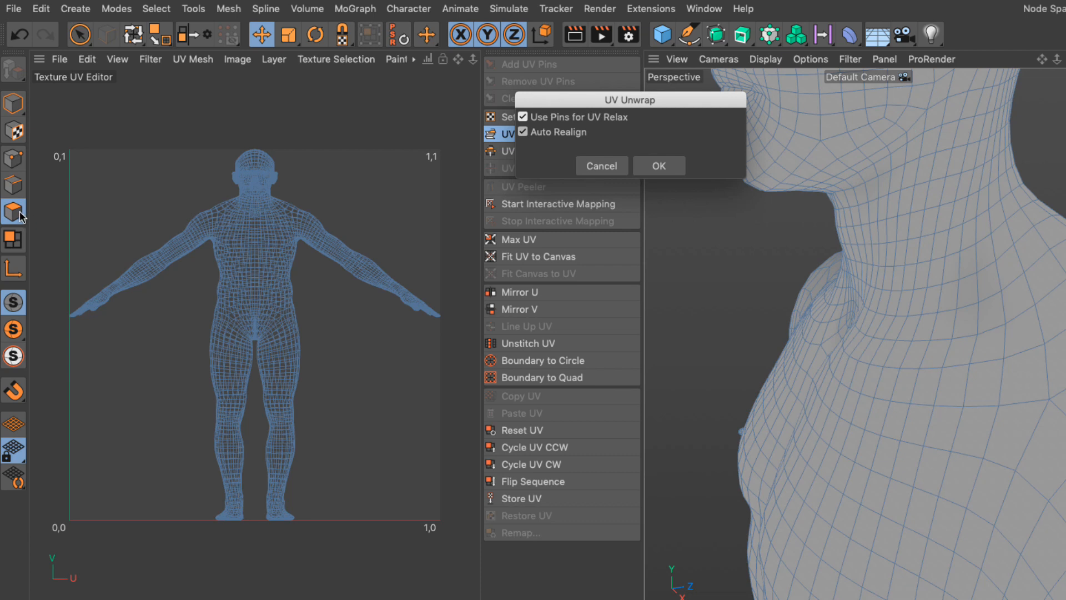
{"action": "left_click", "coordinate": [601, 166]}
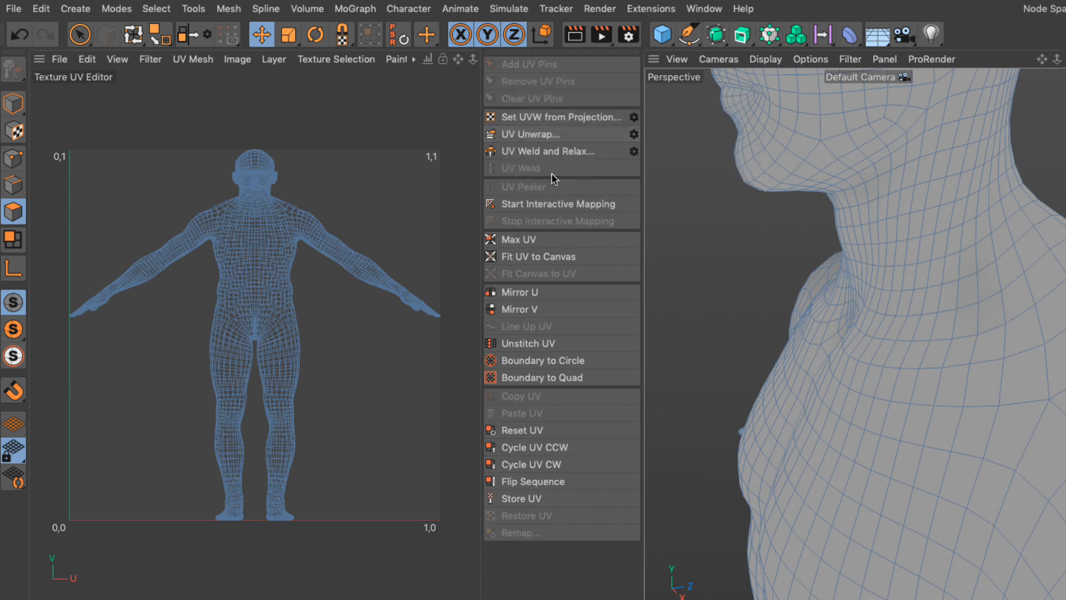
Step: Unwrap the body along the selected neck loop in edge mode and add the centre edge at the crown of the head to the selection
{"action": "left_click", "coordinate": [13, 185]}
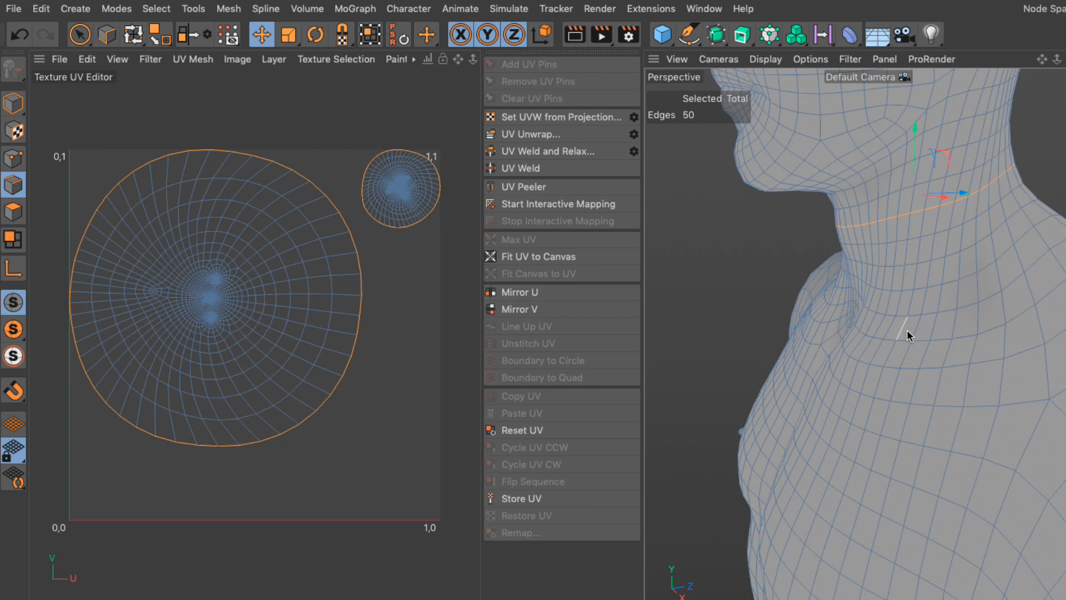
{"action": "left_click_drag", "start_coordinate": [985, 272], "coordinate": [972, 283], "text": "alt"}
{"action": "scroll", "coordinate": [968, 281], "scroll_direction": "down", "scroll_amount": 5}
{"action": "middle_click_drag", "start_coordinate": [964, 284], "coordinate": [902, 396], "text": "alt"}
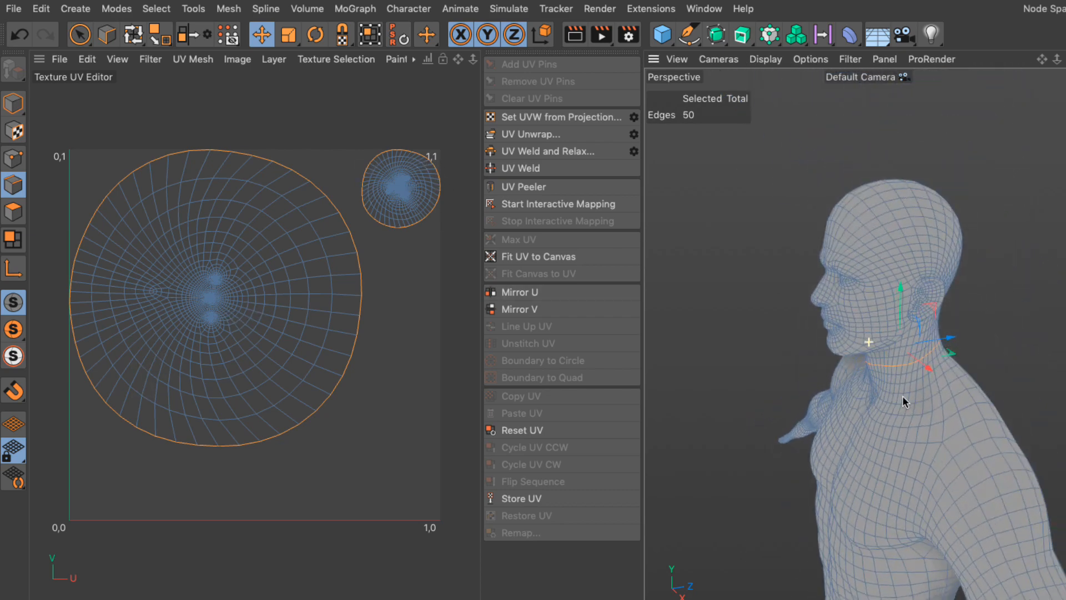
{"action": "left_click_drag", "start_coordinate": [904, 251], "coordinate": [903, 250], "text": "alt"}
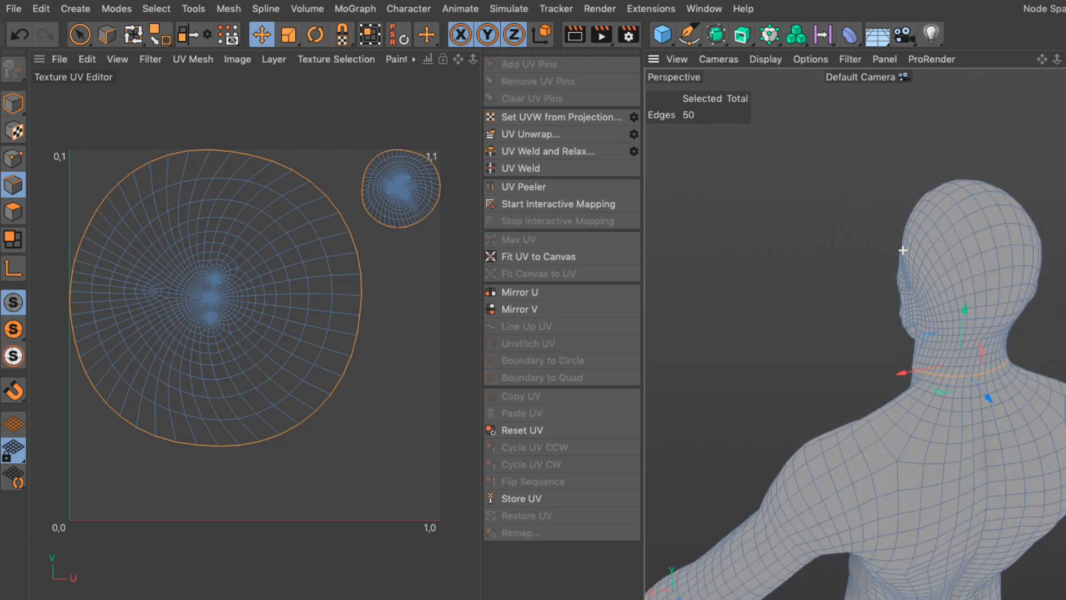
{"action": "left_click_drag", "start_coordinate": [992, 230], "coordinate": [878, 241], "text": "alt"}
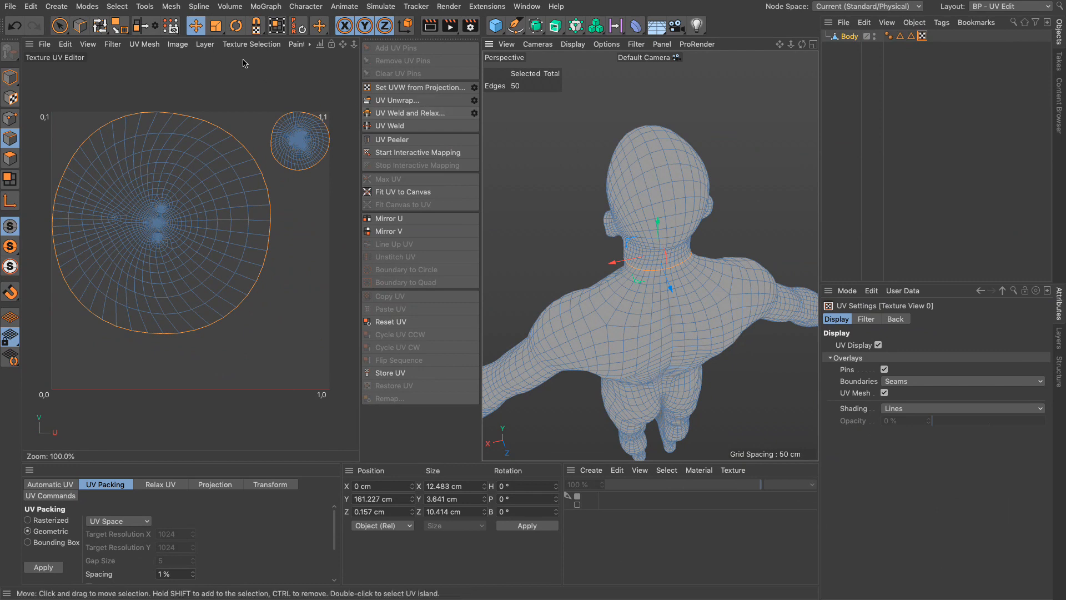
{"action": "left_click", "coordinate": [657, 135], "text": "shift"}
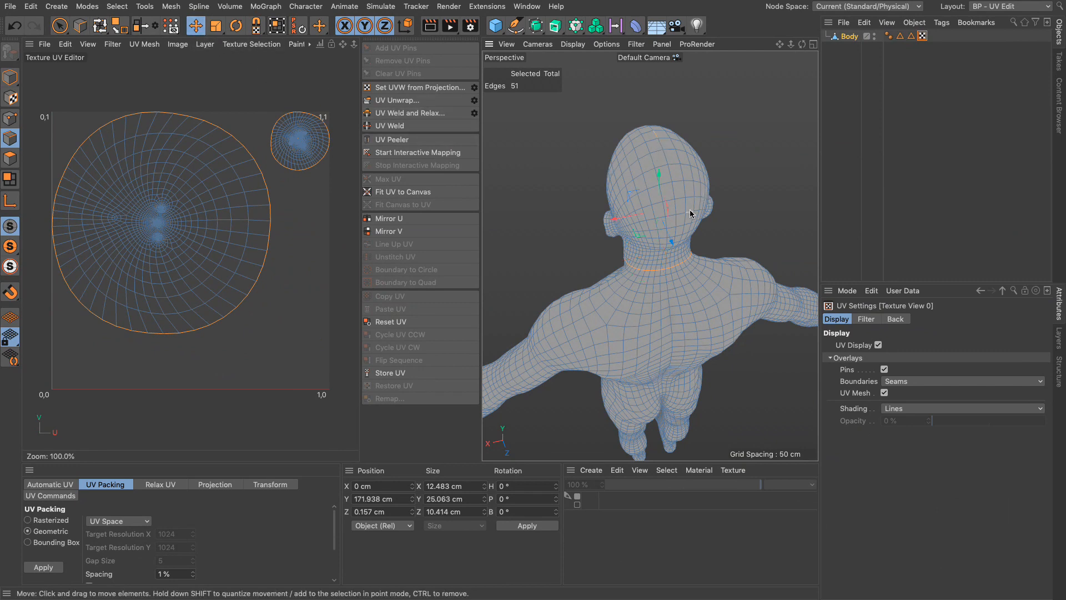
{"action": "left_click_drag", "start_coordinate": [691, 214], "coordinate": [678, 215], "text": "alt"}
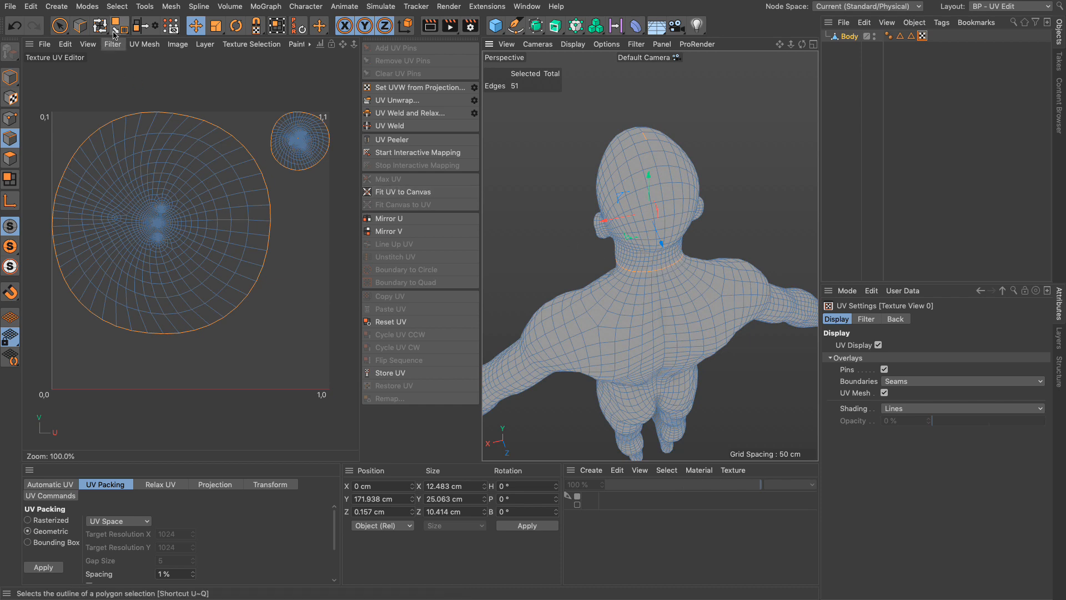
Step: Add the edge loop down the back of the head from crown to neck using Loop Selection with Stop at Selections and Stop at Poles enabled
{"action": "left_click", "coordinate": [118, 6]}
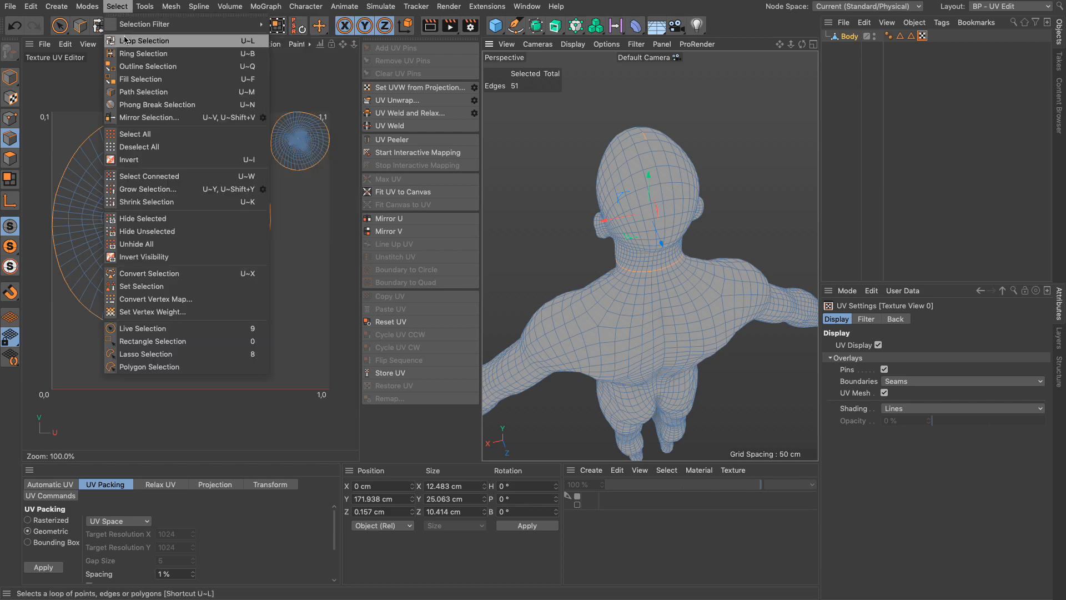
{"action": "left_click", "coordinate": [144, 41]}
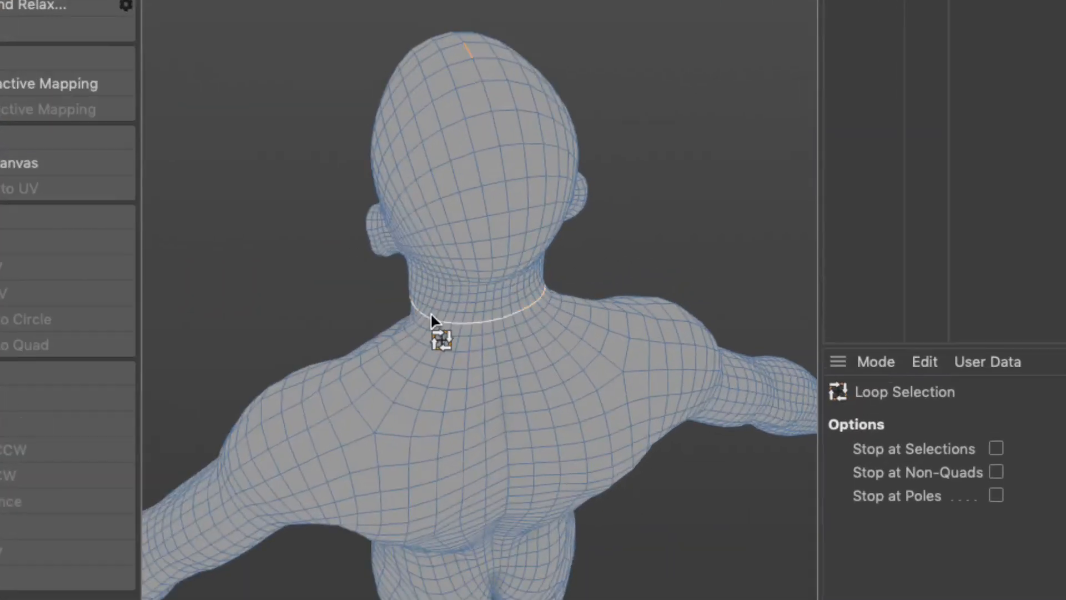
{"action": "left_click", "coordinate": [431, 316]}
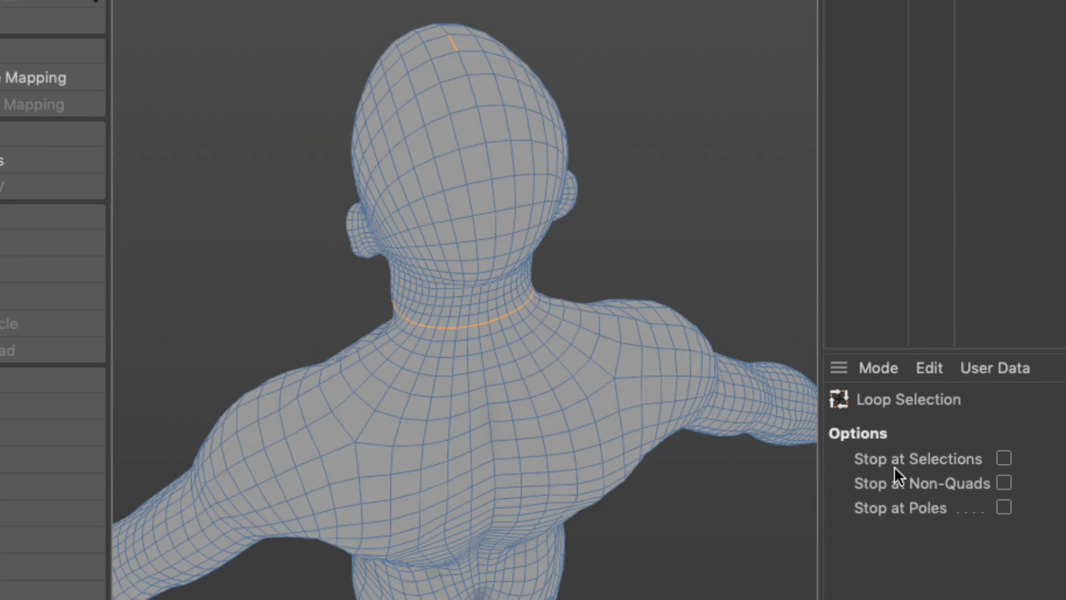
{"action": "left_click", "coordinate": [1004, 459]}
{"action": "left_click", "coordinate": [1004, 507]}
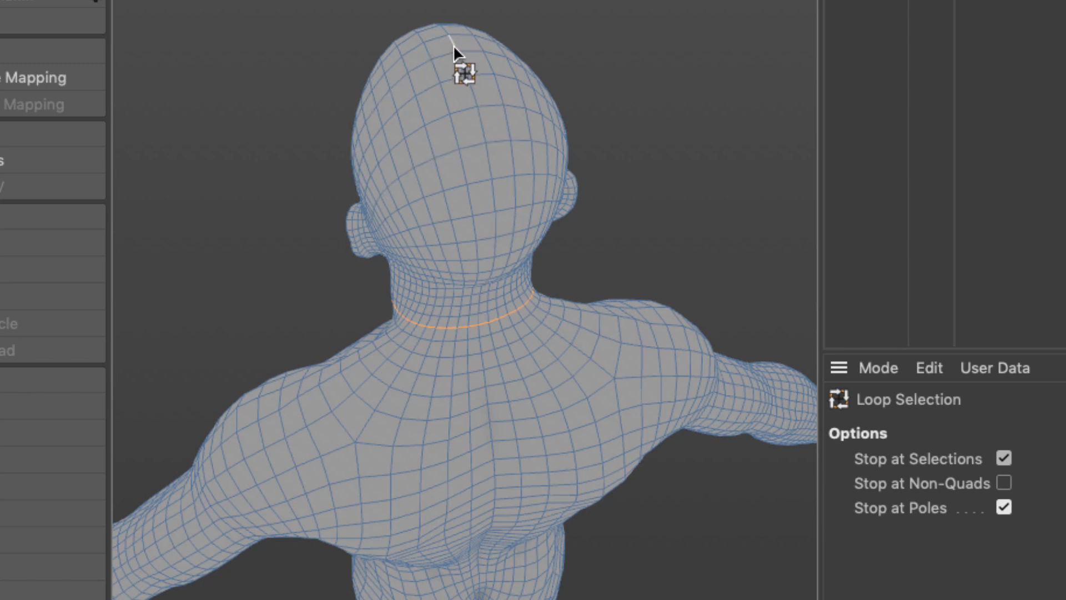
{"action": "left_click", "coordinate": [497, 201], "text": "shift"}
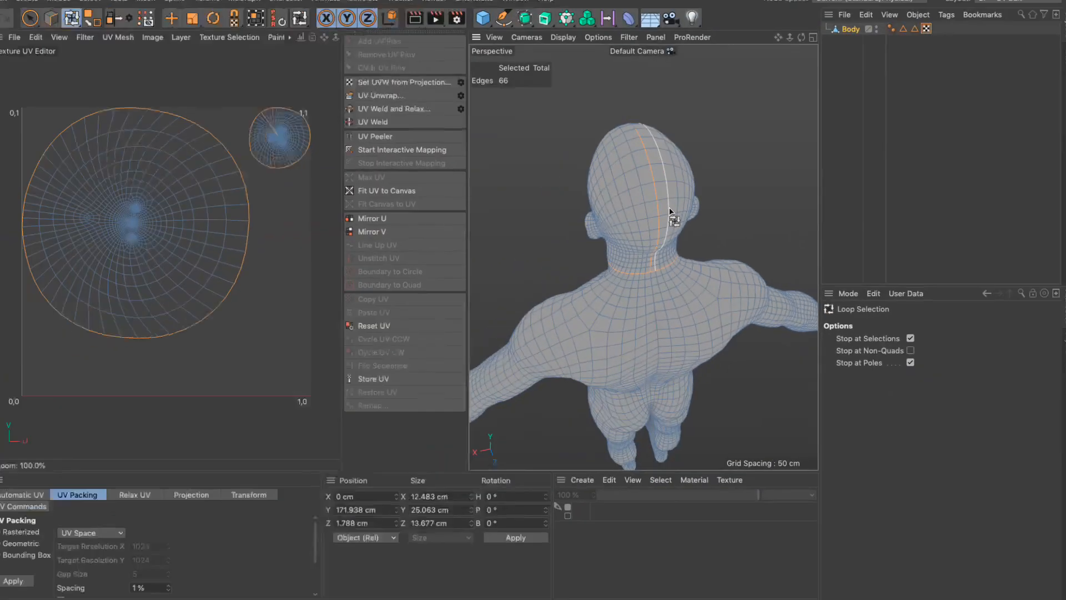
Step: Unwrap the mesh again along the neck loop and the seam down the back of the head
{"action": "right_click_drag", "start_coordinate": [289, 125], "coordinate": [296, 126], "text": "alt"}
{"action": "scroll", "coordinate": [288, 126], "scroll_direction": "up", "scroll_amount": 10}
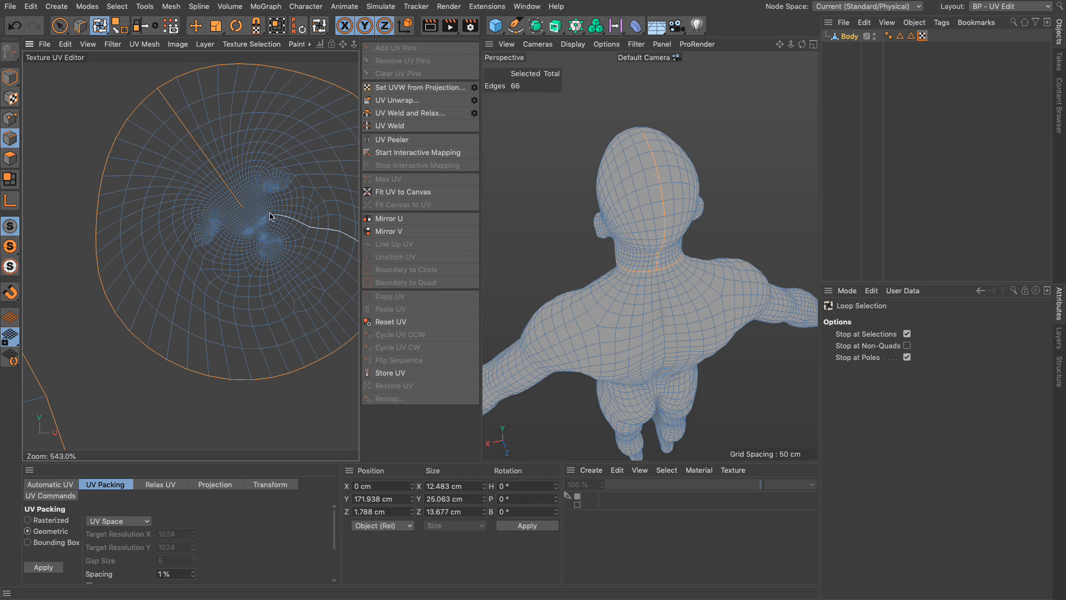
{"action": "scroll", "coordinate": [312, 217], "scroll_direction": "down", "scroll_amount": 3}
{"action": "scroll", "coordinate": [312, 218], "scroll_direction": "down", "scroll_amount": 10}
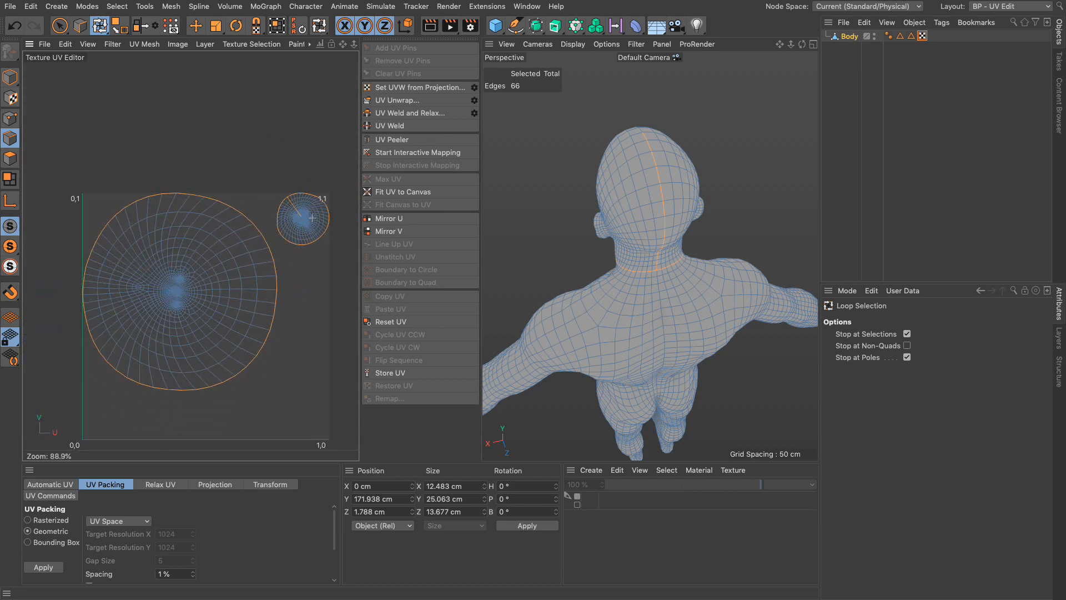
{"action": "middle_click_drag", "start_coordinate": [355, 211], "coordinate": [343, 206], "text": "alt"}
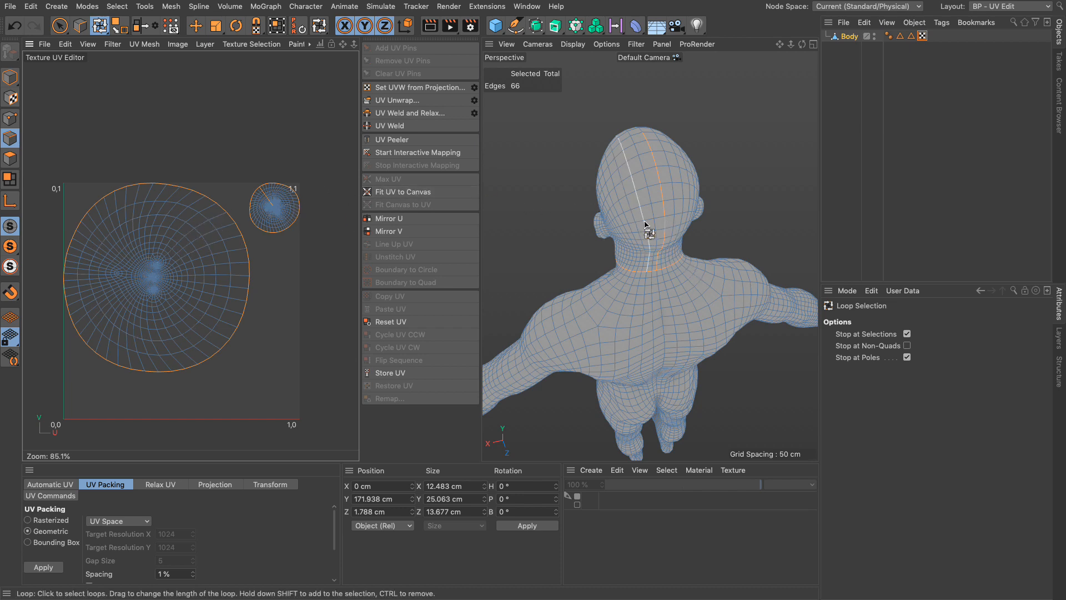
{"action": "left_click", "coordinate": [393, 103]}
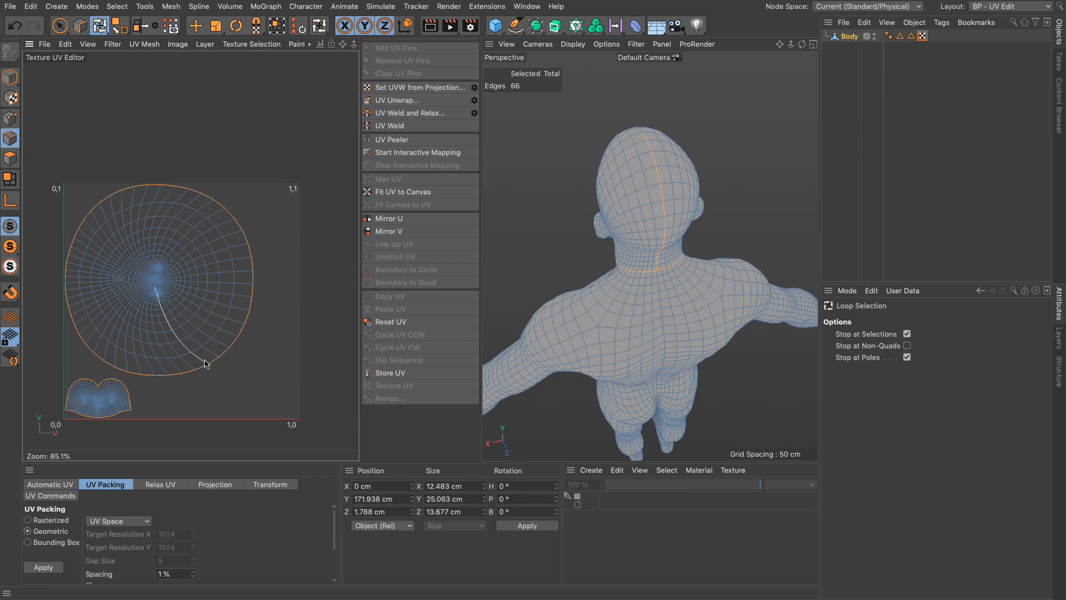
{"action": "scroll", "coordinate": [93, 401], "scroll_direction": "up", "scroll_amount": 10}
{"action": "scroll", "coordinate": [158, 409], "scroll_direction": "down", "scroll_amount": 5}
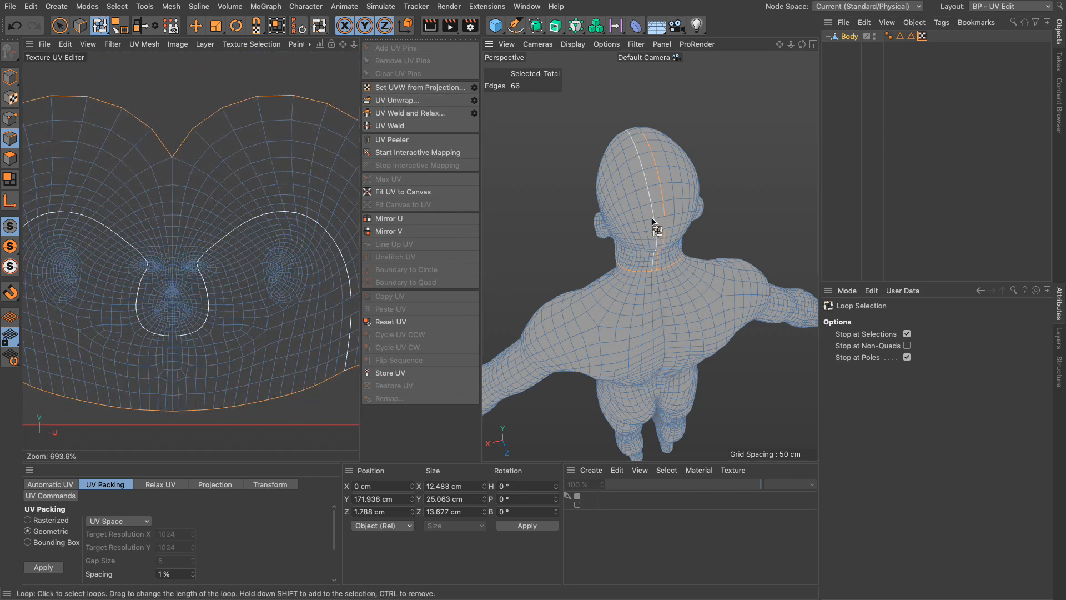
Step: Replace the selection with the edges running down the front of the left ear to the earlobe
{"action": "left_click_drag", "start_coordinate": [653, 222], "coordinate": [498, 259], "text": "alt"}
{"action": "scroll", "coordinate": [603, 295], "scroll_direction": "up", "scroll_amount": 10}
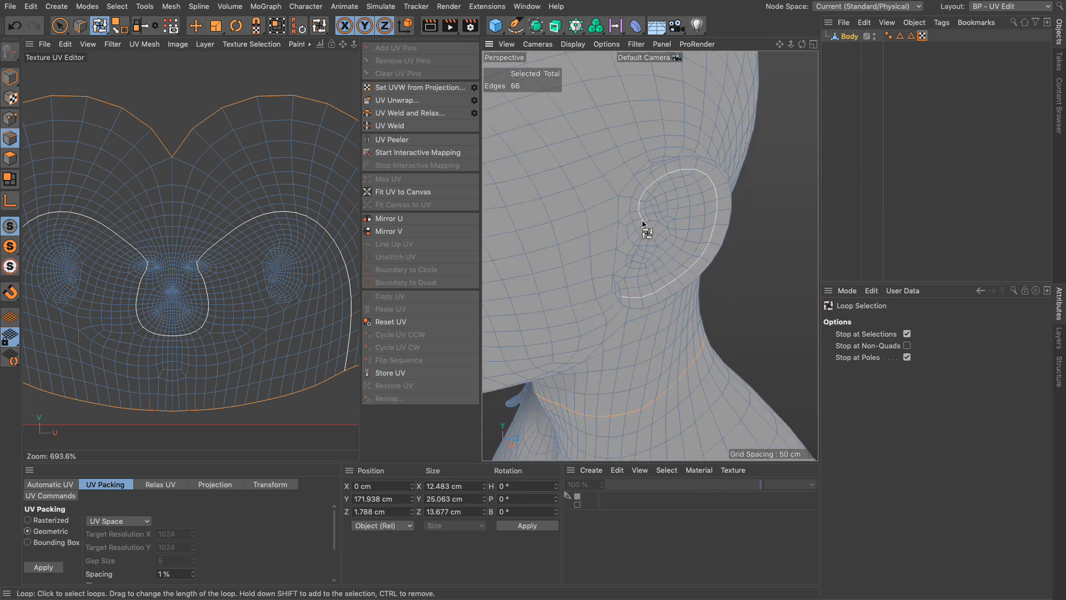
{"action": "scroll", "coordinate": [620, 216], "scroll_direction": "up", "scroll_amount": 5}
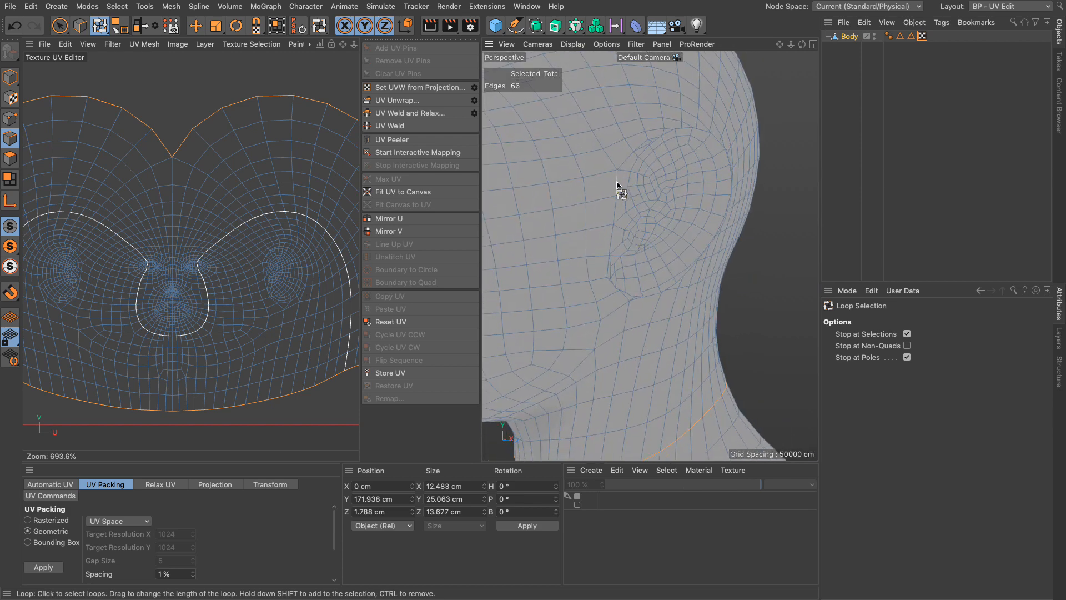
{"action": "left_click", "coordinate": [617, 185]}
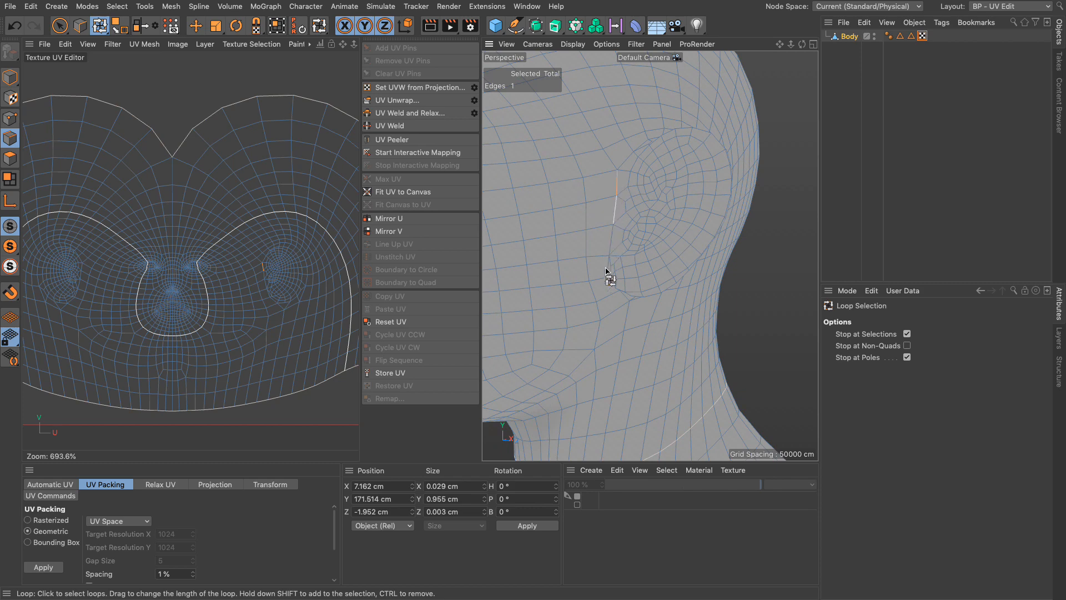
{"action": "scroll", "coordinate": [612, 226], "scroll_direction": "up", "scroll_amount": 5}
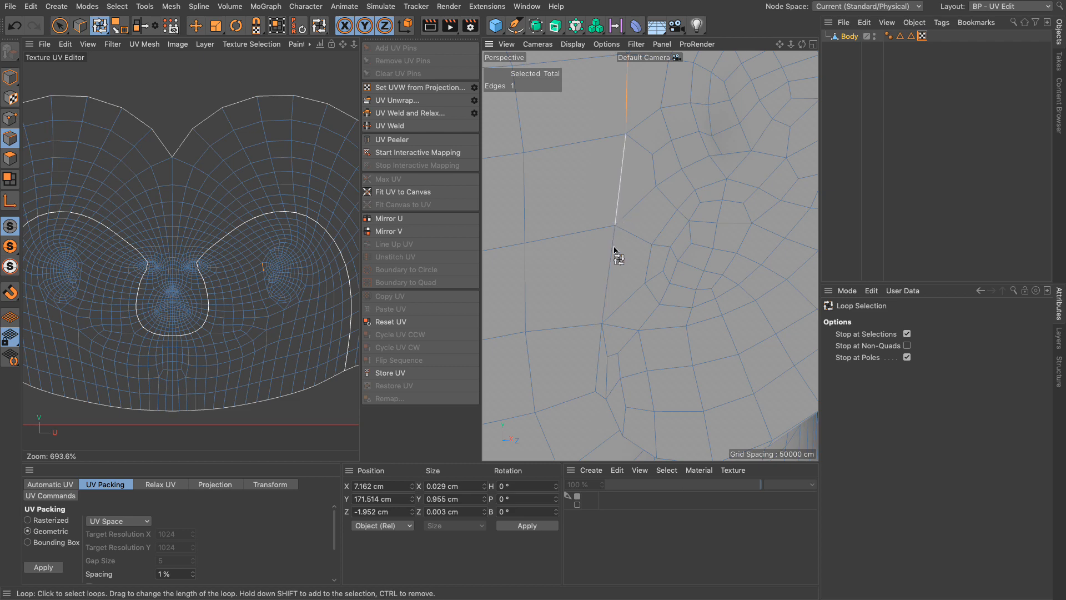
{"action": "left_click", "coordinate": [907, 357]}
{"action": "left_click", "coordinate": [613, 238]}
{"action": "left_click", "coordinate": [596, 364], "text": "shift"}
Step: Extend the edge selection under the earlobe, behind and over the left ear to close the loop around it
{"action": "right_click_drag", "start_coordinate": [692, 360], "coordinate": [666, 403], "text": "alt"}
{"action": "left_click_drag", "start_coordinate": [688, 411], "coordinate": [658, 373], "text": "alt"}
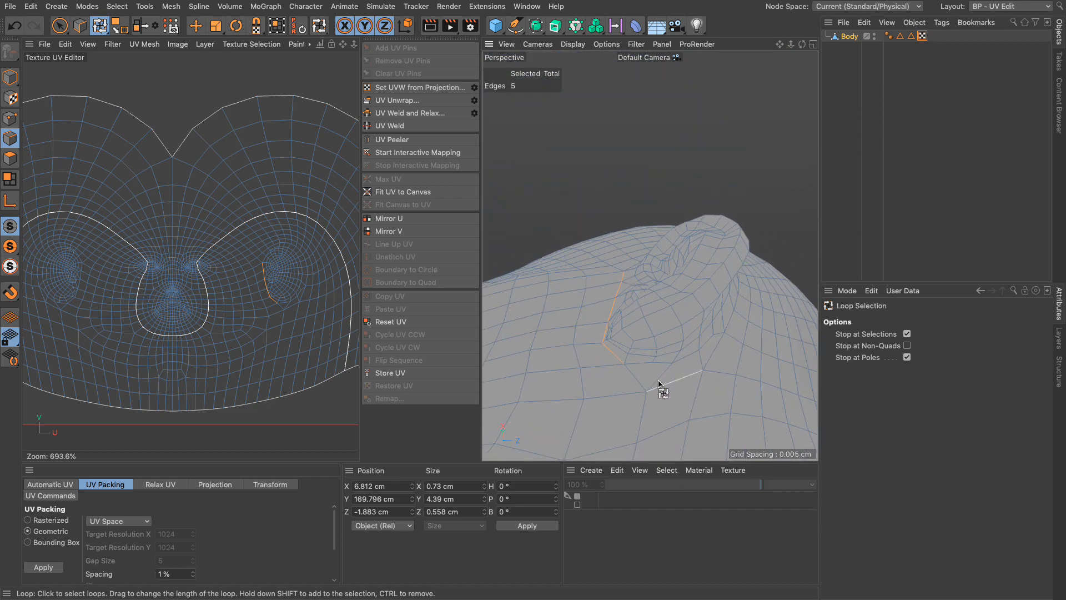
{"action": "left_click", "coordinate": [661, 365], "text": "shift"}
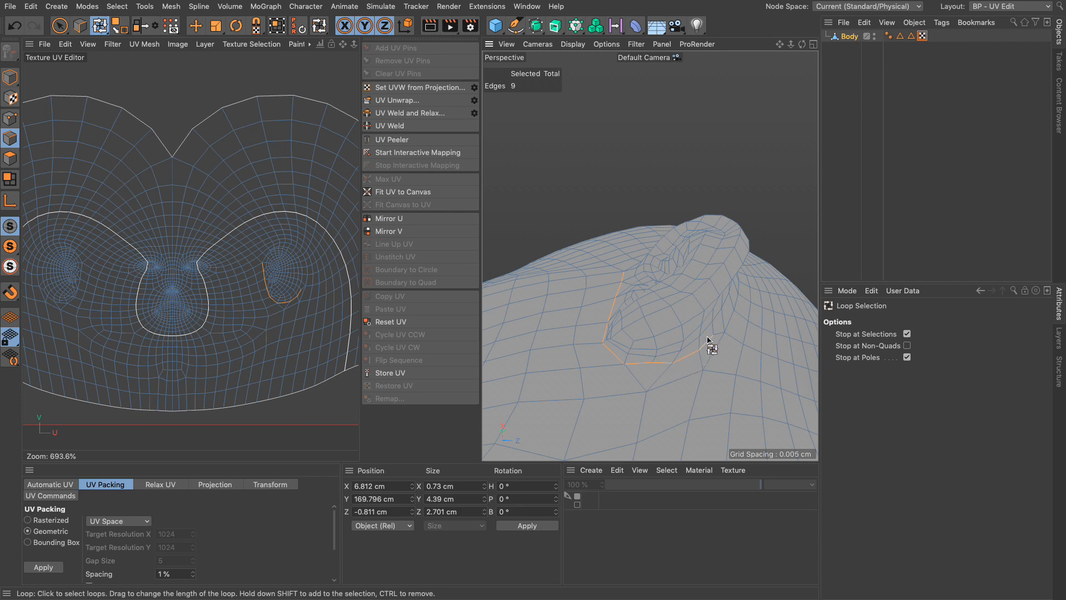
{"action": "left_click_drag", "start_coordinate": [706, 337], "coordinate": [780, 264], "text": "alt"}
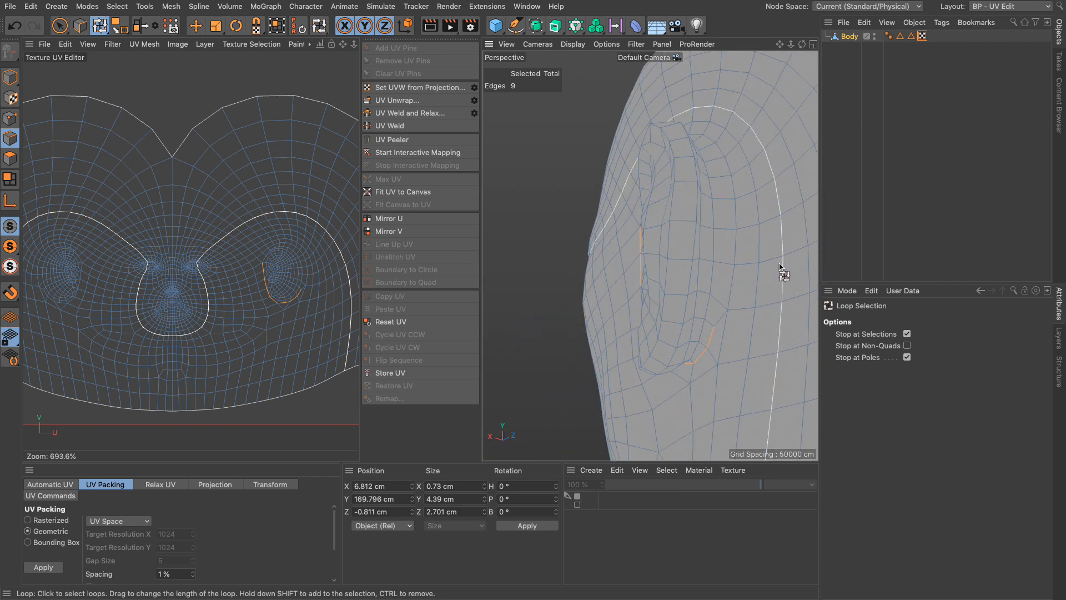
{"action": "left_click", "coordinate": [726, 328], "text": "shift"}
{"action": "left_click_drag", "start_coordinate": [716, 257], "coordinate": [576, 165], "text": "alt"}
{"action": "left_click_drag", "start_coordinate": [650, 255], "coordinate": [636, 226], "text": "alt"}
{"action": "left_click", "coordinate": [599, 239], "text": "shift"}
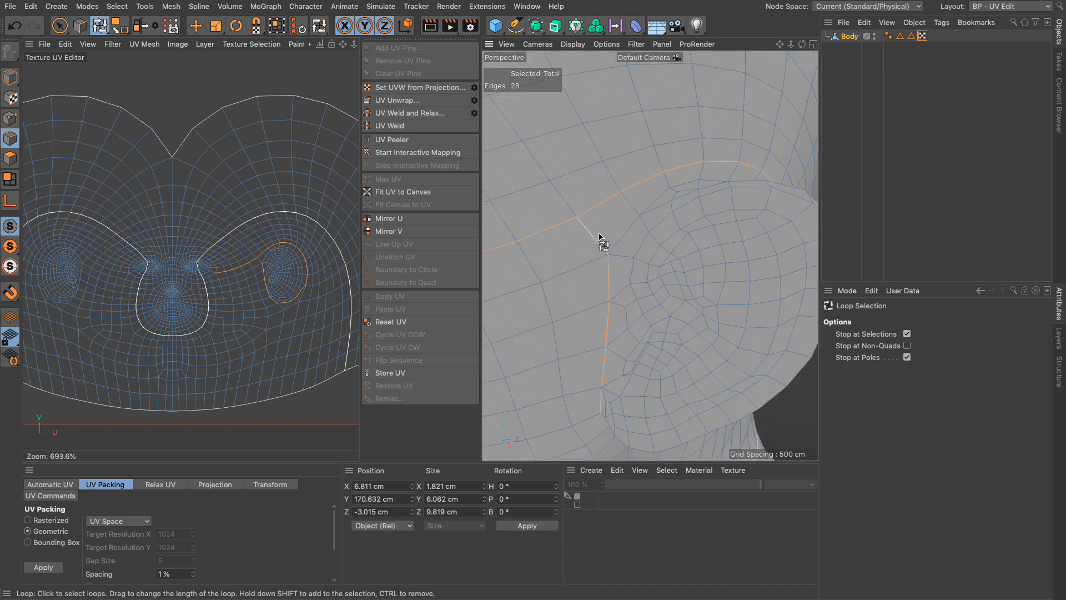
Step: Select all polygons of the left ear enclosed by the edge loop with Fill Selection
{"action": "scroll", "coordinate": [598, 248], "scroll_direction": "down", "scroll_amount": 10}
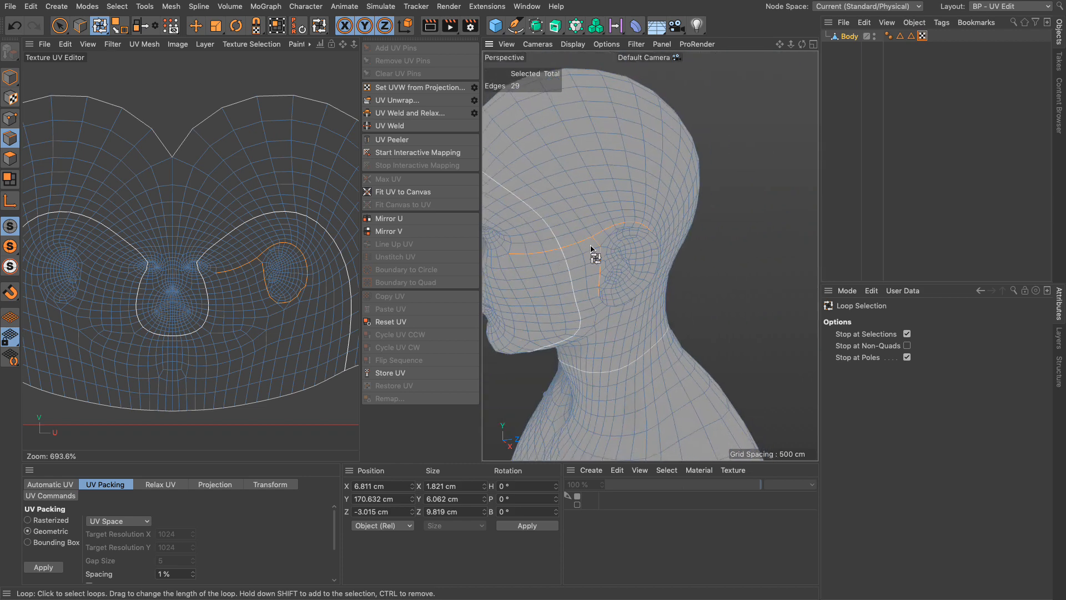
{"action": "mouse_move", "coordinate": [609, 245]}
{"action": "left_mouse_down", "text": "alt"}
{"action": "mouse_move", "coordinate": [687, 263]}
{"action": "mouse_move", "coordinate": [600, 238]}
{"action": "left_mouse_up", "text": "alt"}
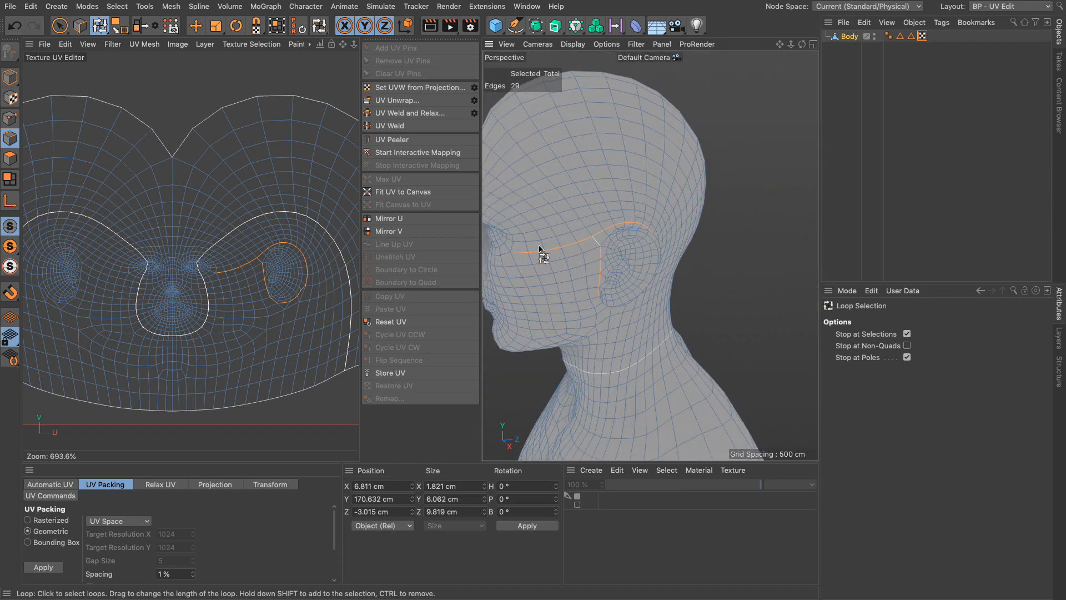
{"action": "left_click_drag", "start_coordinate": [638, 272], "coordinate": [726, 272], "text": "alt"}
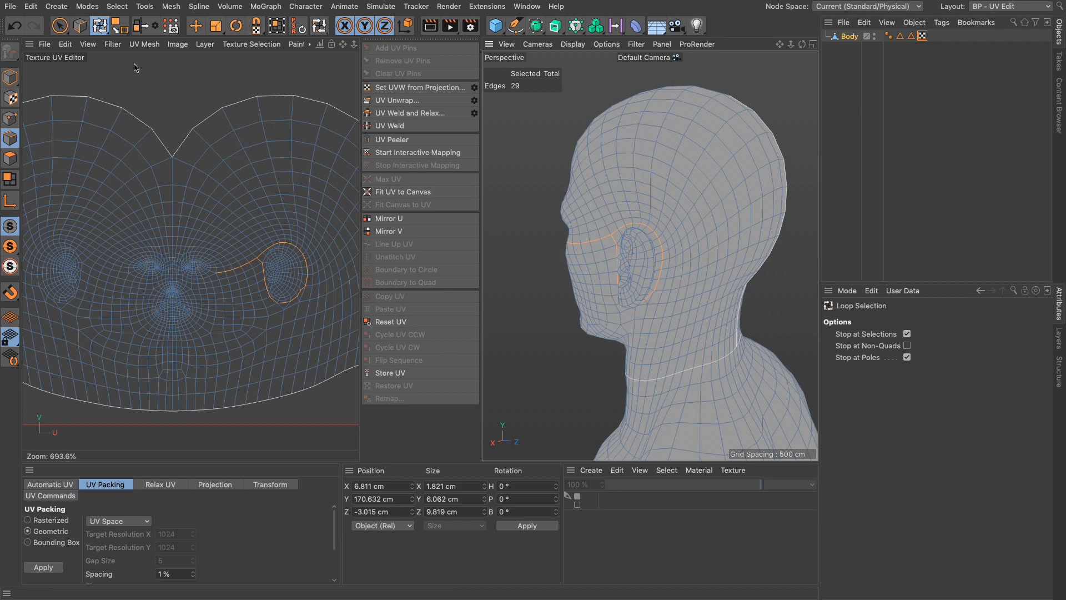
{"action": "left_click", "coordinate": [117, 6]}
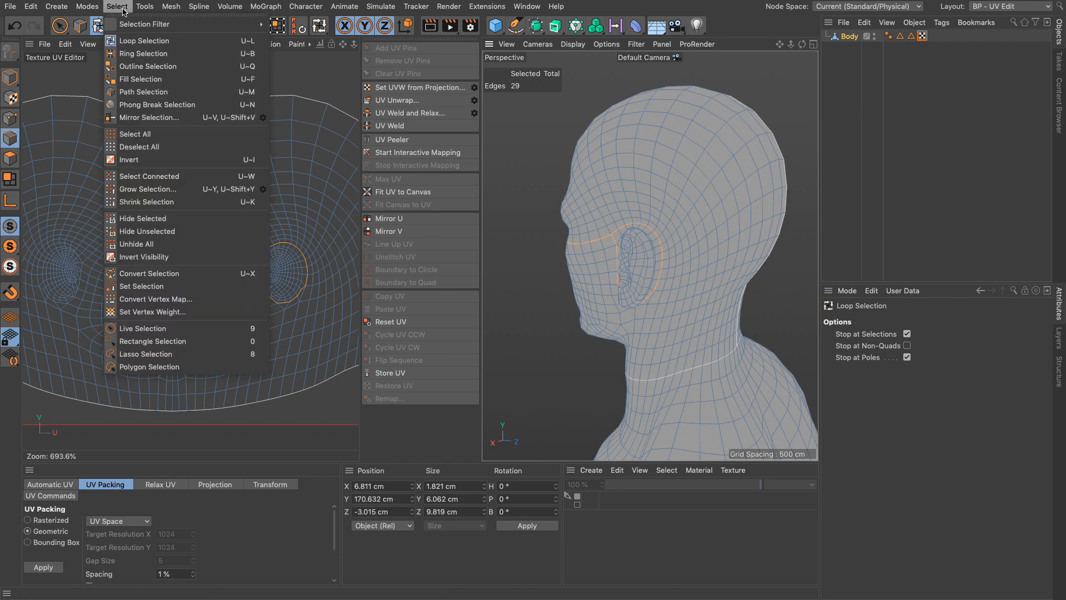
{"action": "left_click", "coordinate": [141, 79]}
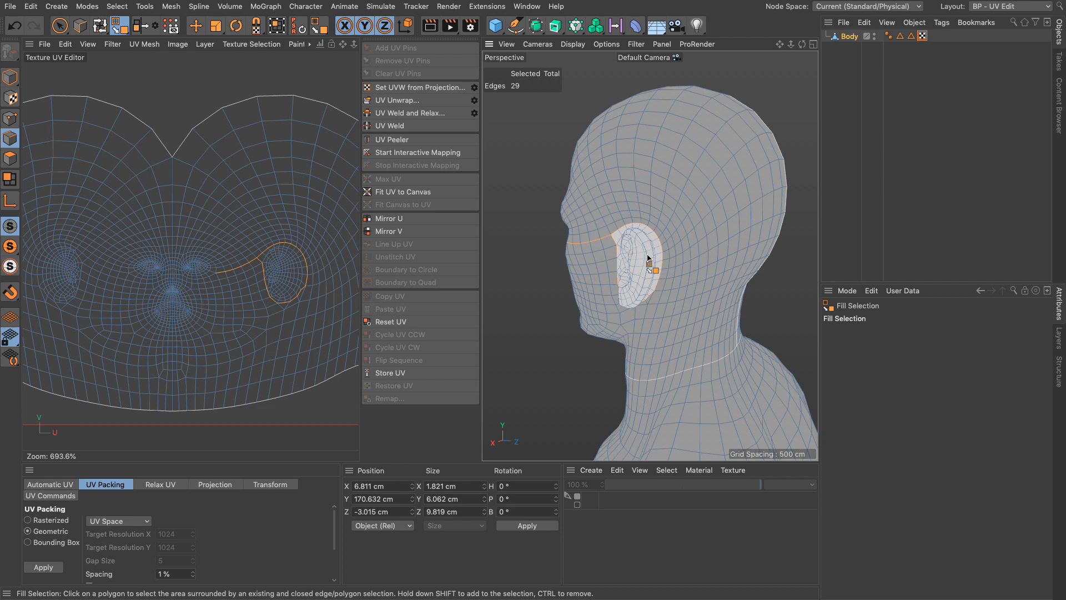
{"action": "left_click", "coordinate": [648, 258]}
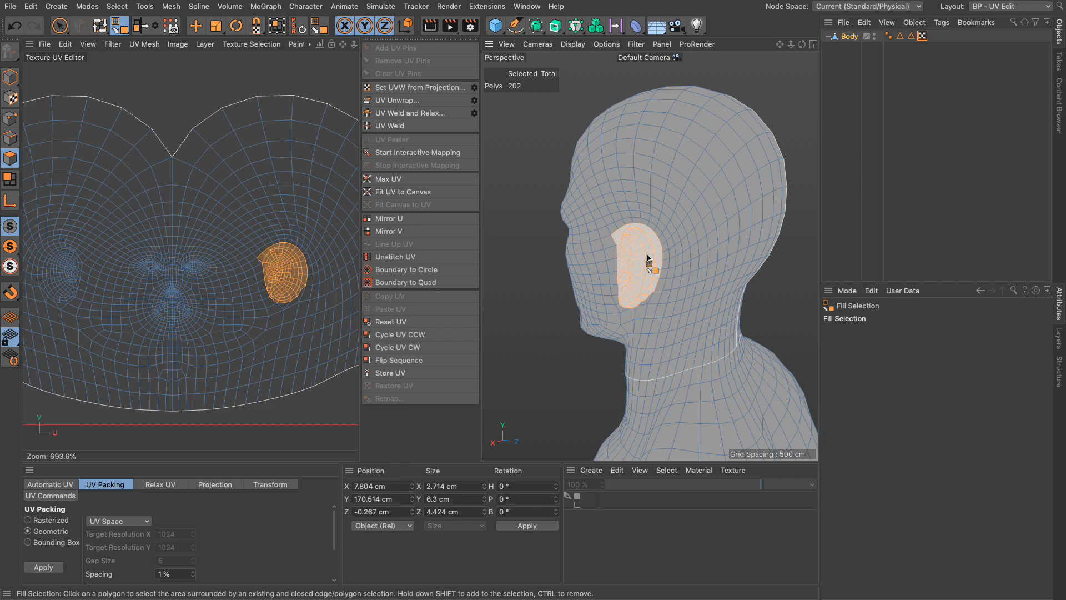
{"action": "mouse_move", "coordinate": [647, 245]}
{"action": "left_mouse_down", "text": "alt"}
{"action": "mouse_move", "coordinate": [784, 254]}
{"action": "mouse_move", "coordinate": [640, 232]}
{"action": "left_mouse_up", "text": "alt"}
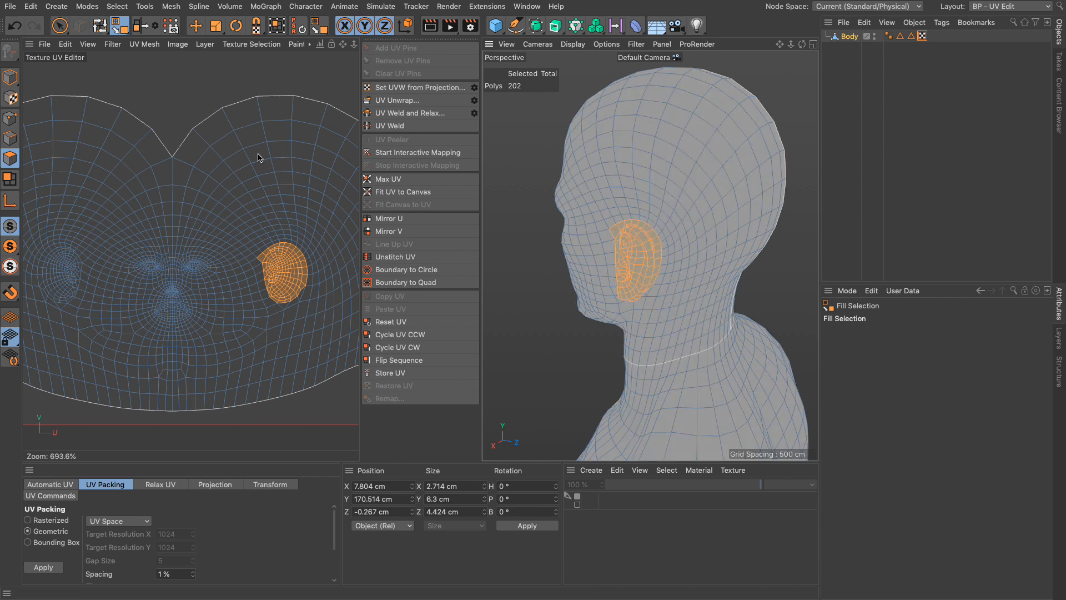
Step: In edge mode, replace the edge selection with the outline of the selected left ear polygons using Outline Selection
{"action": "left_click", "coordinate": [10, 138]}
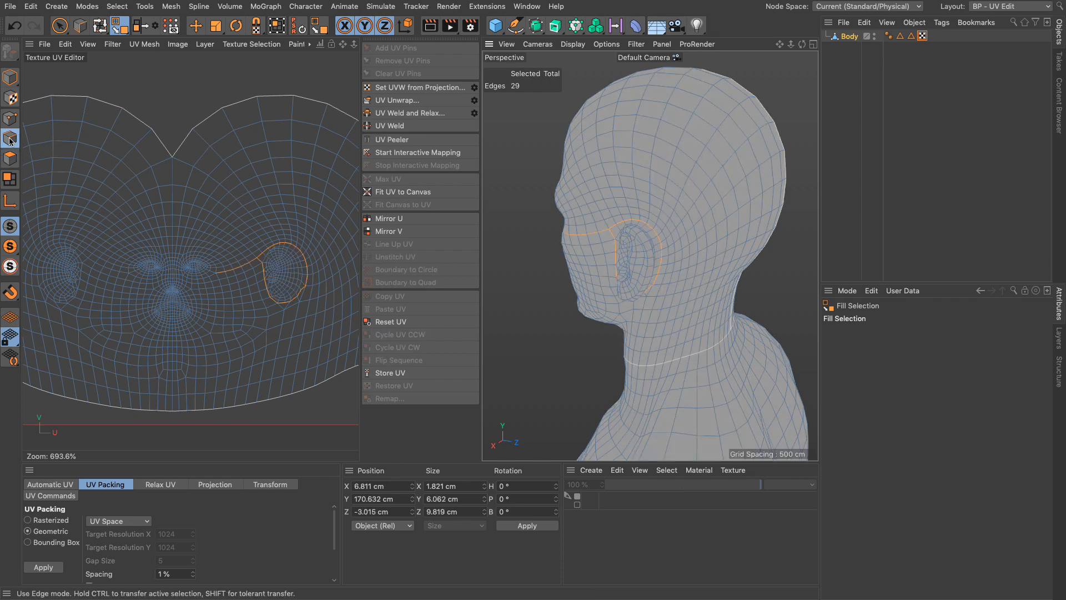
{"action": "left_click", "coordinate": [117, 7]}
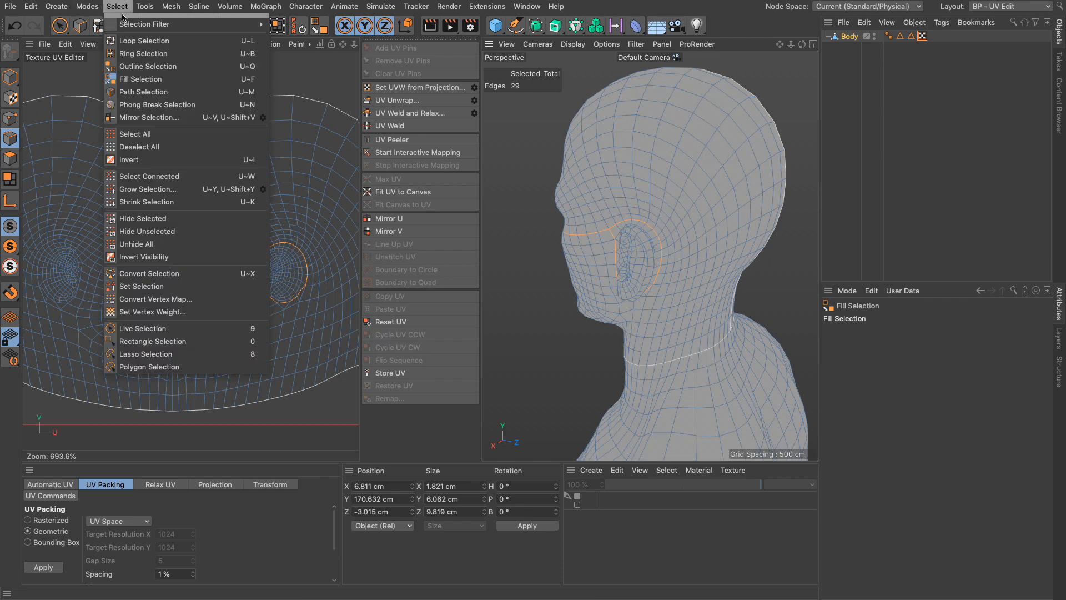
{"action": "left_click", "coordinate": [138, 67]}
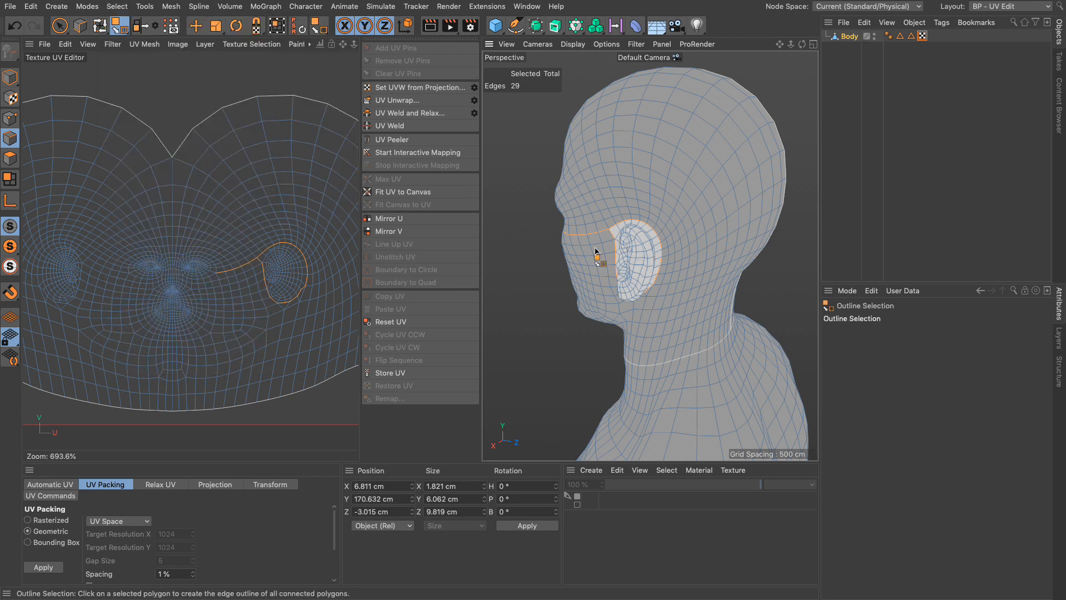
{"action": "left_click", "coordinate": [654, 262]}
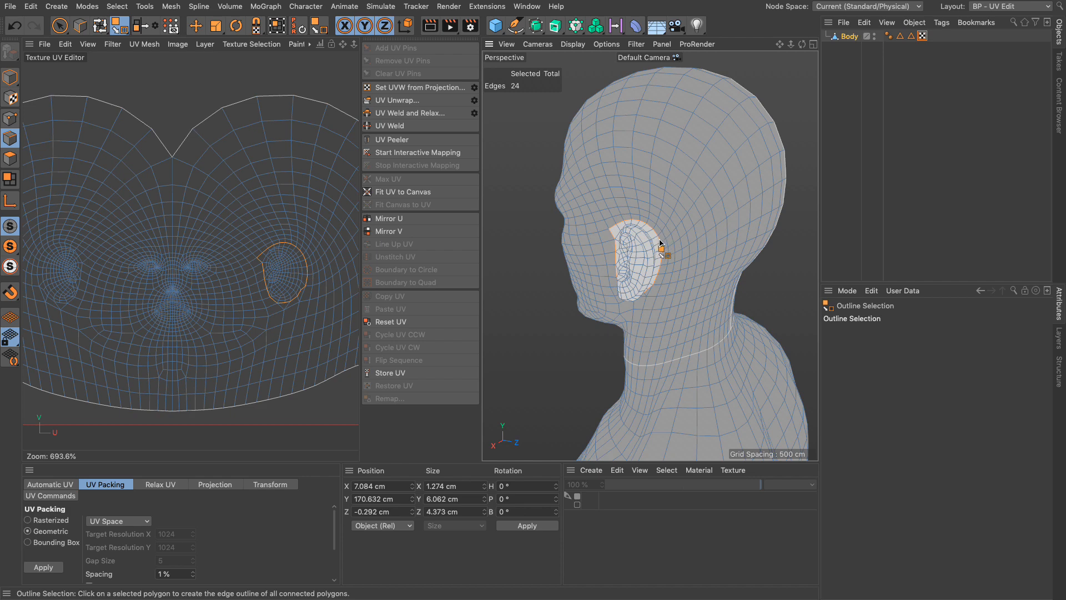
Step: Mirror the ear outline edges to the other ear using Object space, the ZY plane, 0.01 cm tolerance and Mirror (Add)
{"action": "left_click_drag", "start_coordinate": [647, 245], "coordinate": [580, 230], "text": "alt"}
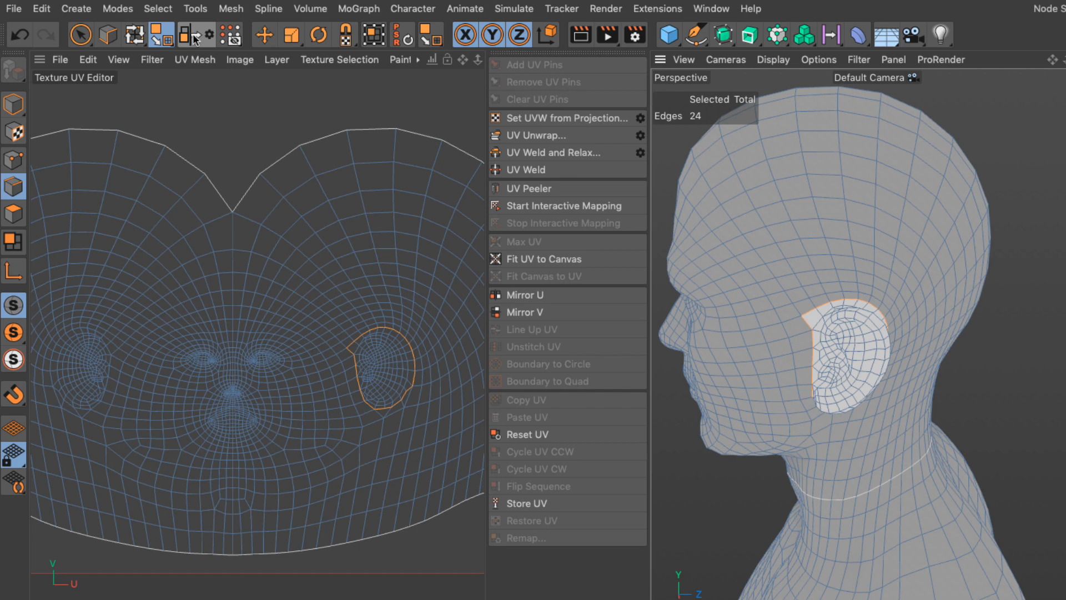
{"action": "left_click", "coordinate": [212, 37]}
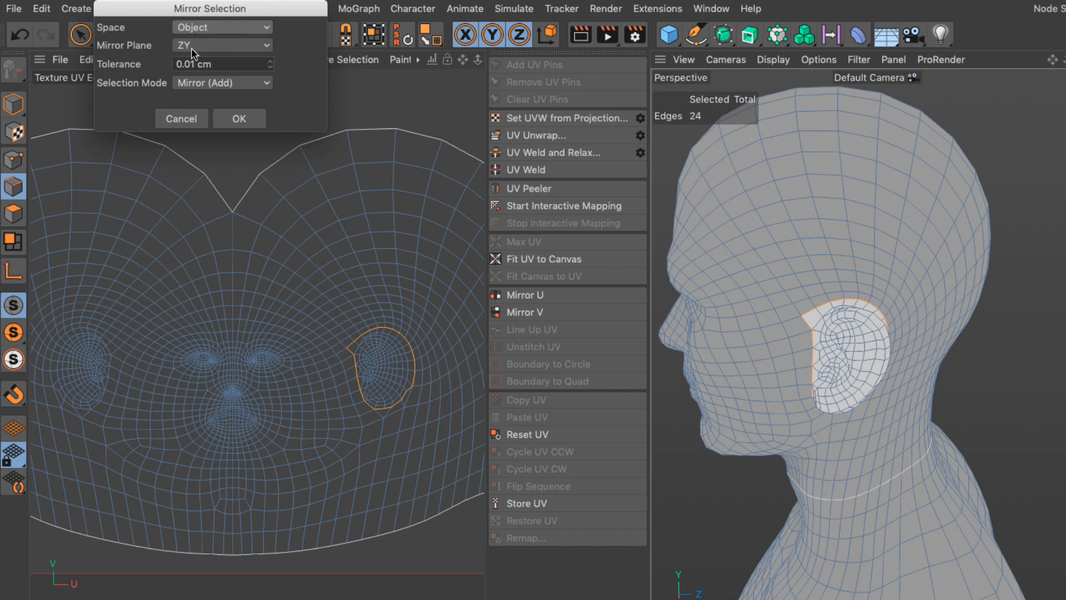
{"action": "left_click", "coordinate": [235, 31]}
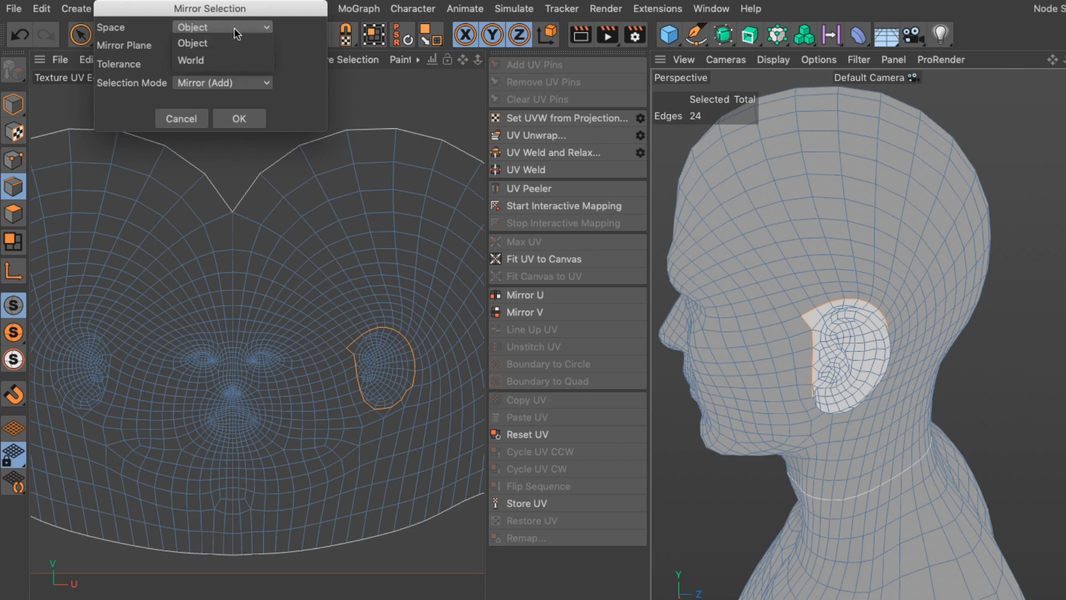
{"action": "left_click", "coordinate": [314, 71]}
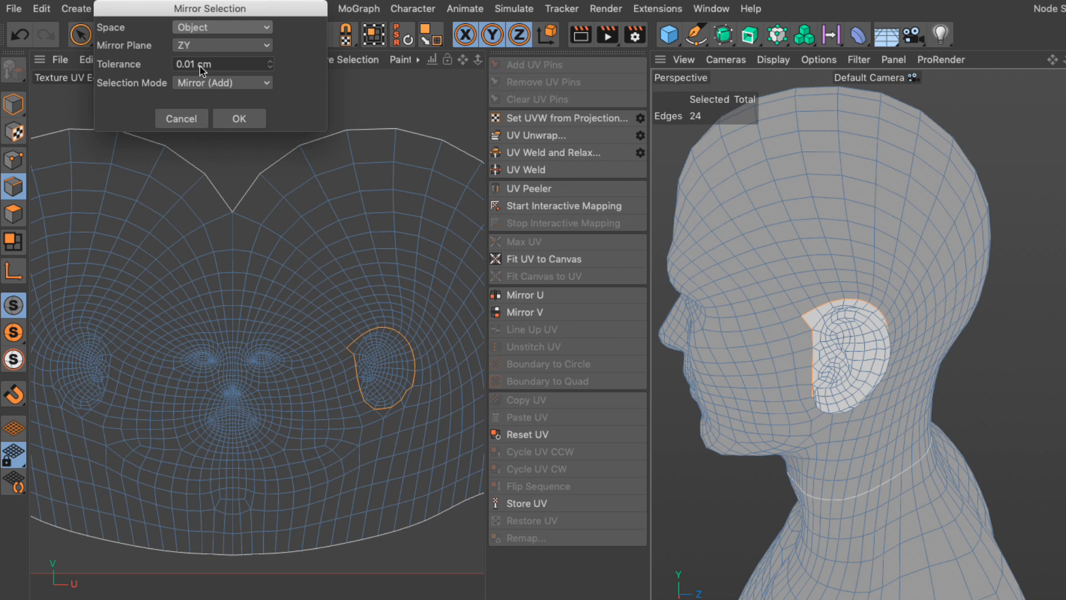
{"action": "left_click", "coordinate": [238, 82]}
{"action": "left_click", "coordinate": [293, 96]}
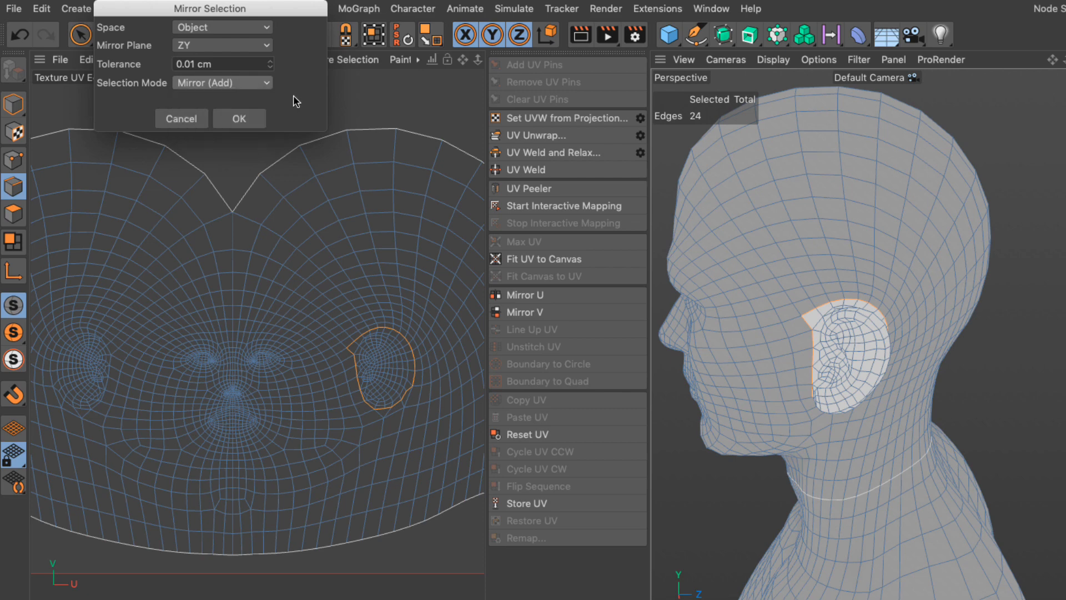
{"action": "left_click", "coordinate": [244, 122]}
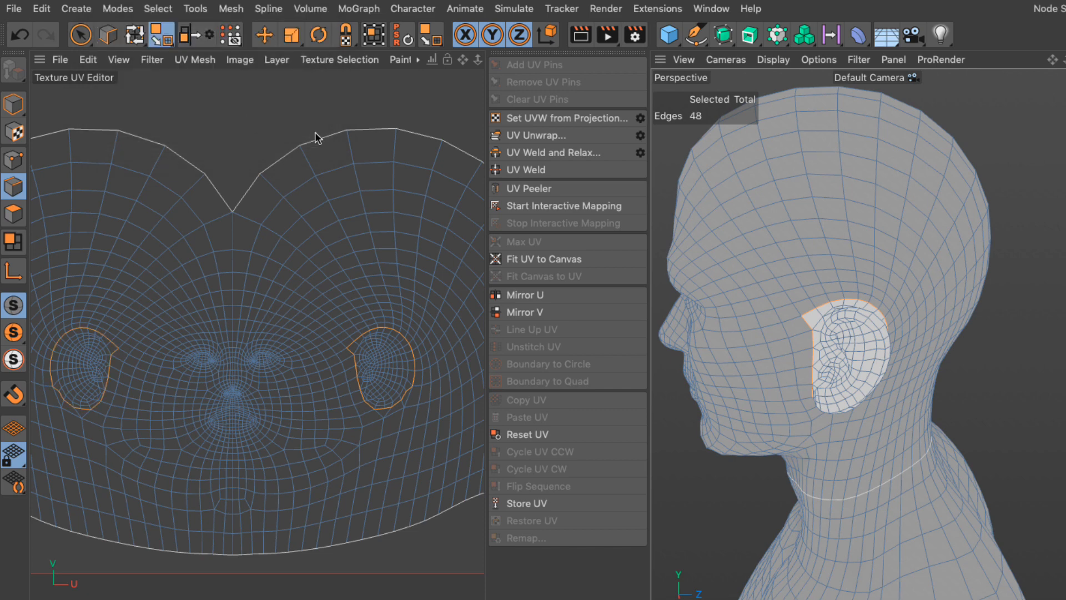
Step: In polygon mode, mirror the left ear's polygon selection onto the right ear
{"action": "scroll", "coordinate": [797, 278], "scroll_direction": "down", "scroll_amount": 2}
{"action": "left_click_drag", "start_coordinate": [796, 278], "coordinate": [864, 136], "text": "alt"}
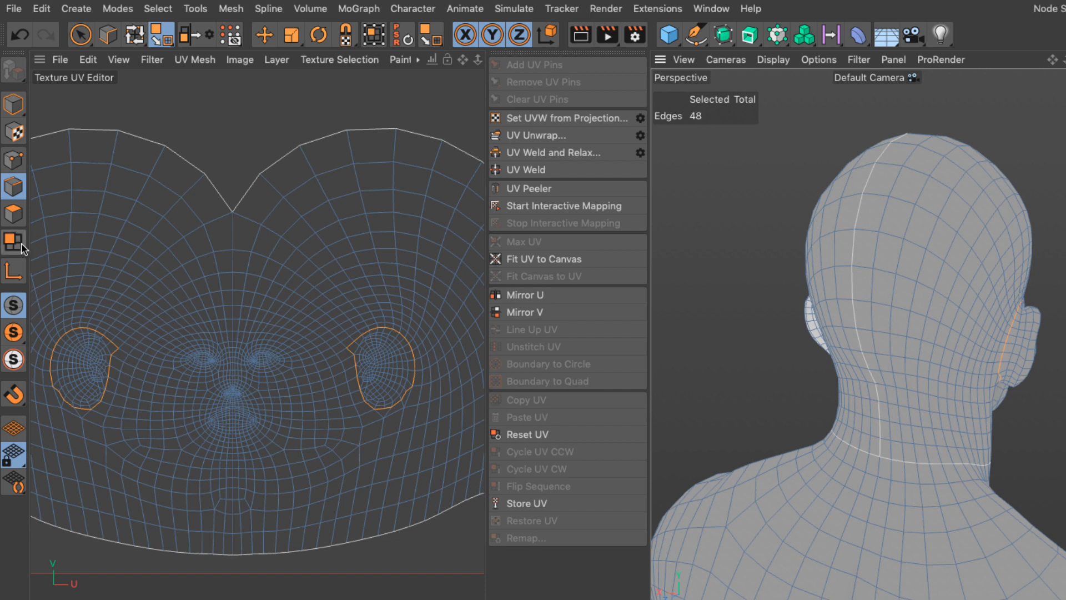
{"action": "left_click", "coordinate": [12, 217]}
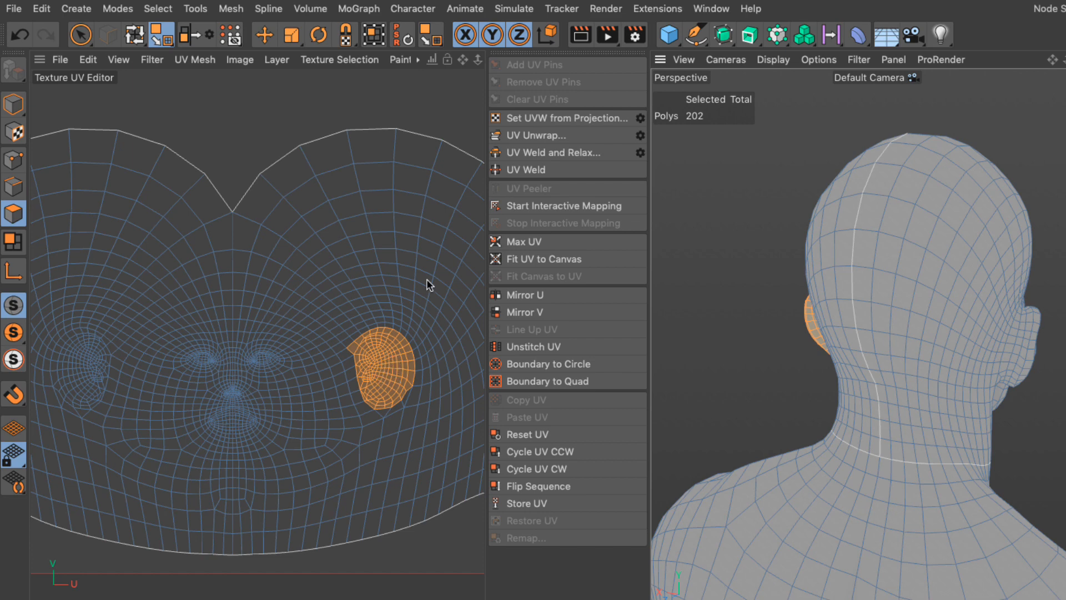
{"action": "left_click", "coordinate": [186, 42]}
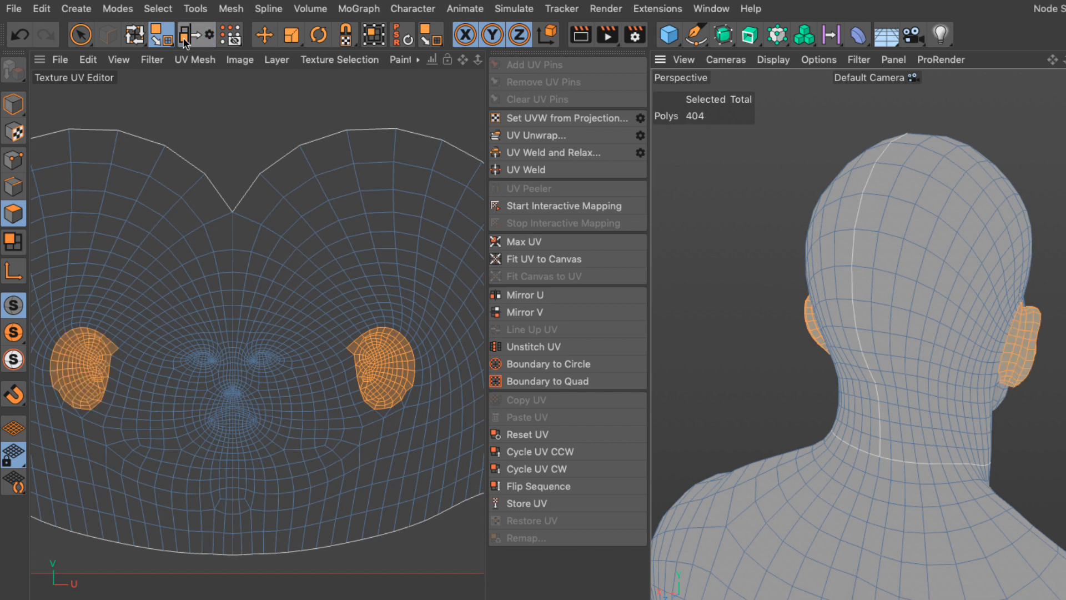
Step: Return to the edge selection outlining both ears and run UV Unwrap to cut the ears from the head island
{"action": "left_click", "coordinate": [19, 187], "text": "ctrl"}
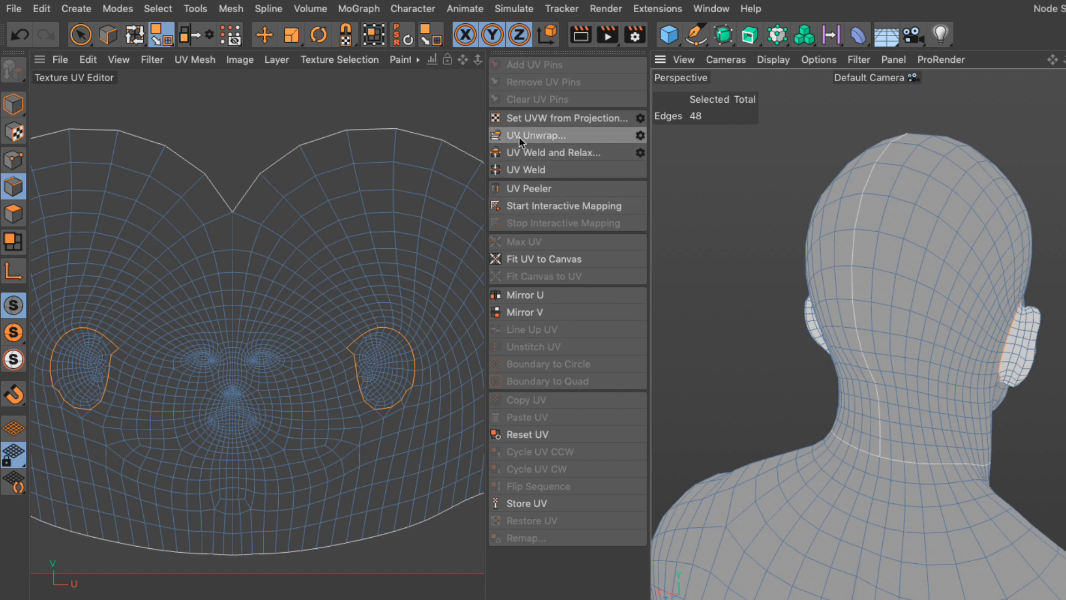
{"action": "left_click", "coordinate": [537, 134]}
{"action": "right_click_drag", "start_coordinate": [386, 296], "coordinate": [266, 300], "text": "alt"}
{"action": "middle_click_drag", "start_coordinate": [417, 216], "coordinate": [225, 476], "text": "alt"}
{"action": "right_click_drag", "start_coordinate": [415, 200], "coordinate": [360, 202], "text": "alt"}
{"action": "middle_click_drag", "start_coordinate": [419, 201], "coordinate": [348, 207], "text": "alt"}
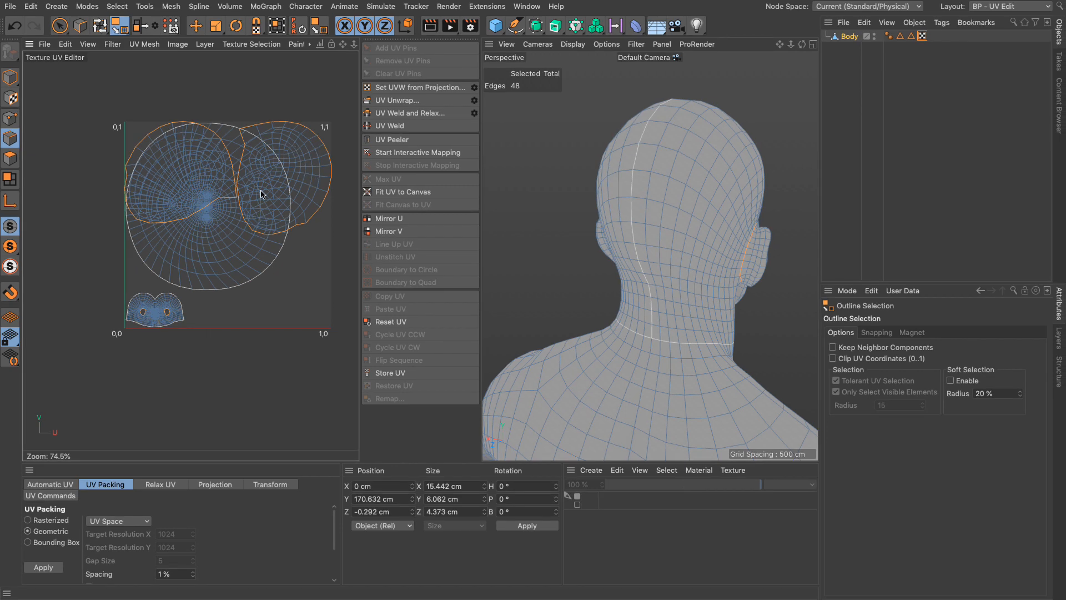
Step: Clear the polygon selection and repack all UV islands with Geometric packing, 1 % spacing and Equalize Island Size
{"action": "left_click", "coordinate": [10, 158], "text": "ctrl"}
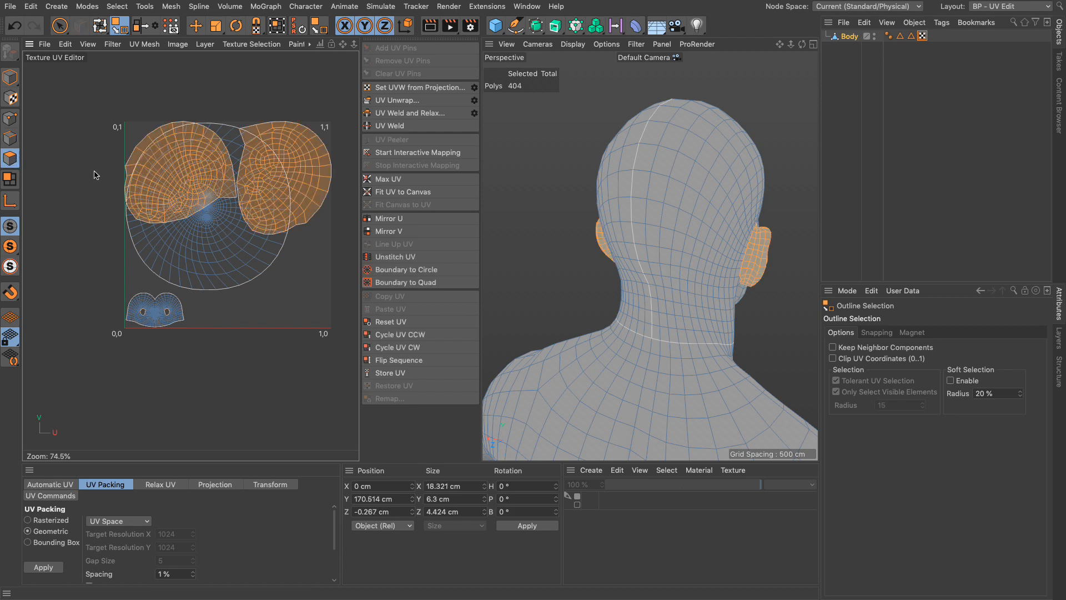
{"action": "left_click", "coordinate": [60, 26]}
{"action": "left_click", "coordinate": [83, 142]}
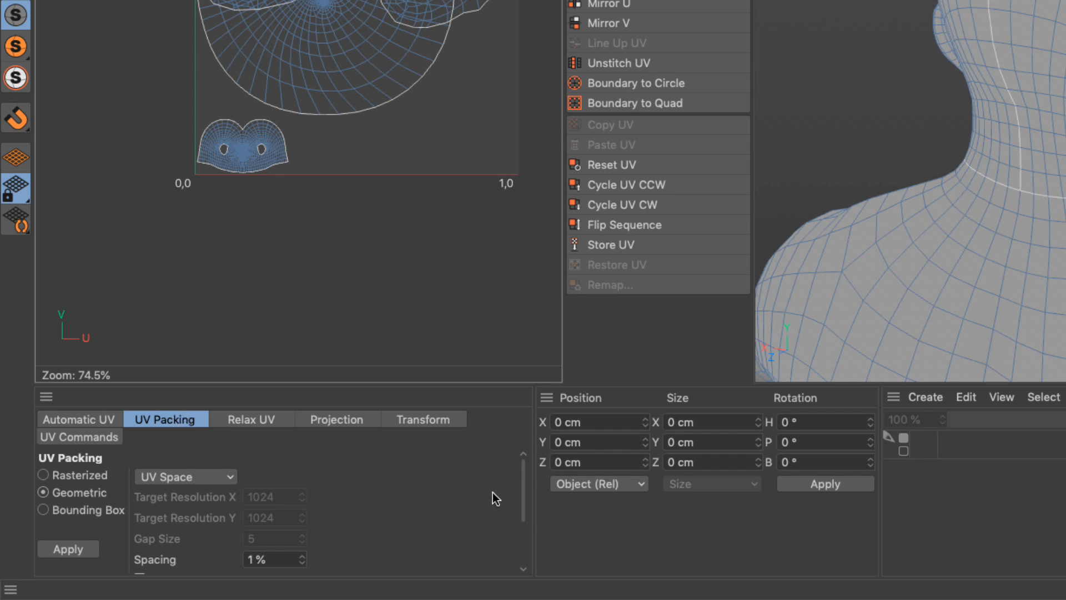
{"action": "left_click_drag", "start_coordinate": [522, 482], "coordinate": [523, 530]}
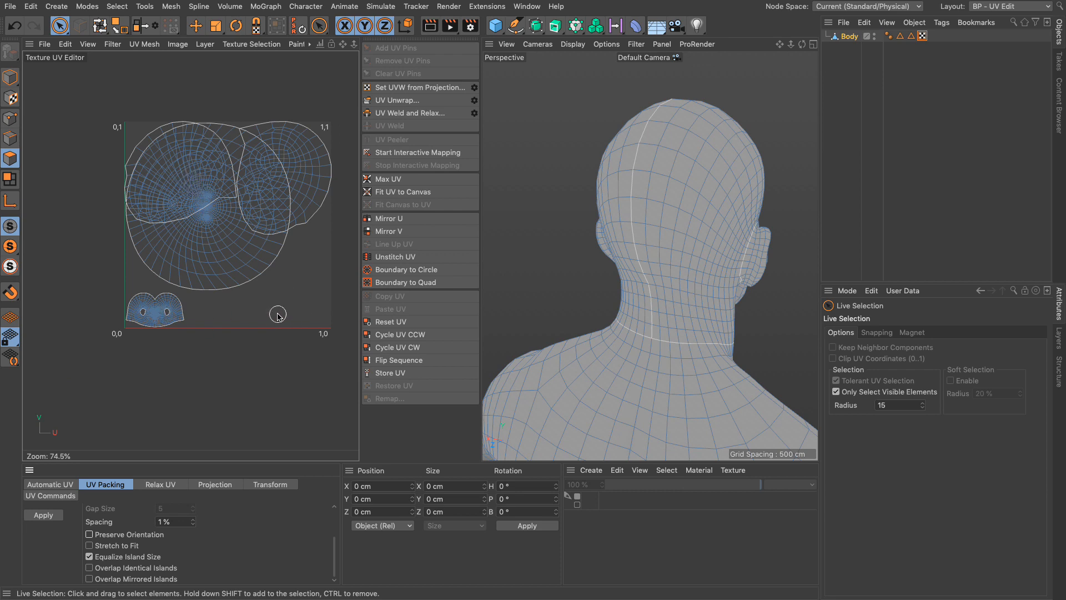
{"action": "left_click", "coordinate": [58, 517]}
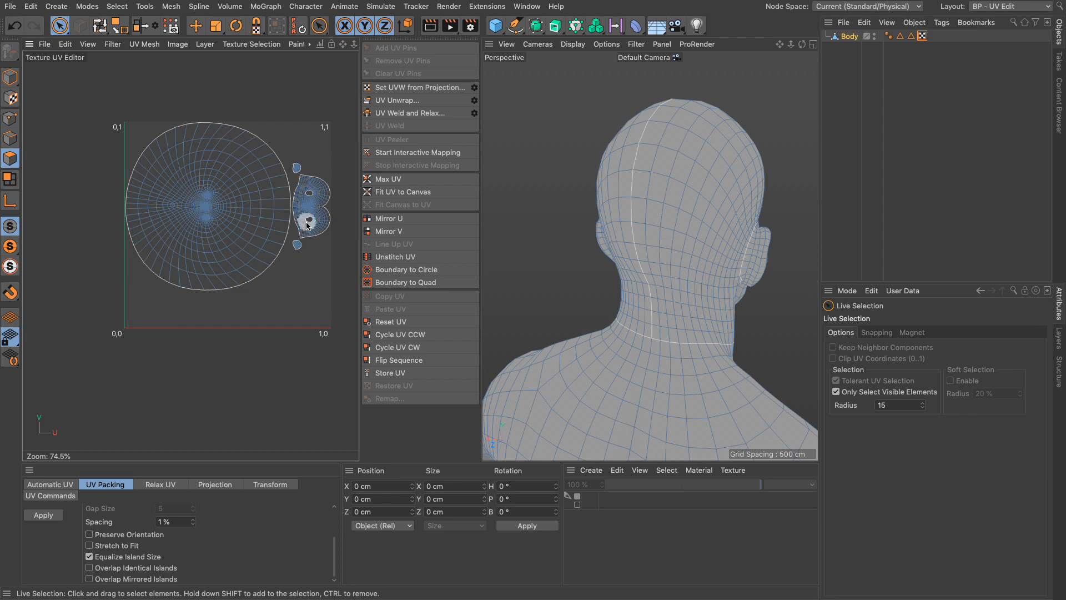
Step: Add the outer boundary of the head's UV island to the ear outline edge selection with Loop Selection
{"action": "scroll", "coordinate": [309, 226], "scroll_direction": "up", "scroll_amount": 5}
{"action": "scroll", "coordinate": [250, 240], "scroll_direction": "up", "scroll_amount": 3}
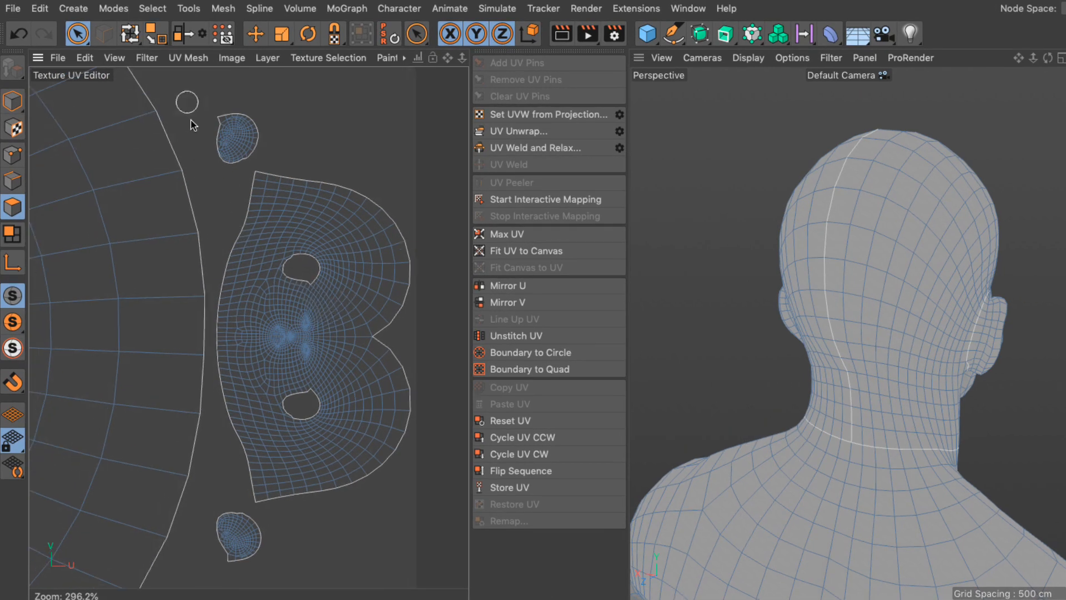
{"action": "left_click", "coordinate": [153, 7]}
{"action": "left_click", "coordinate": [160, 52]}
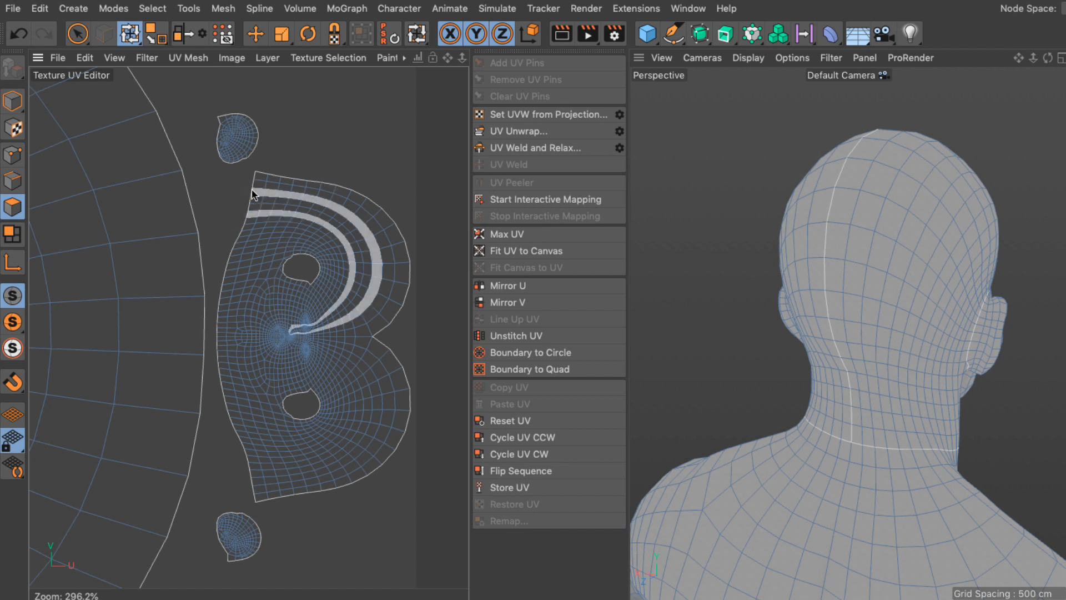
{"action": "left_click", "coordinate": [12, 180]}
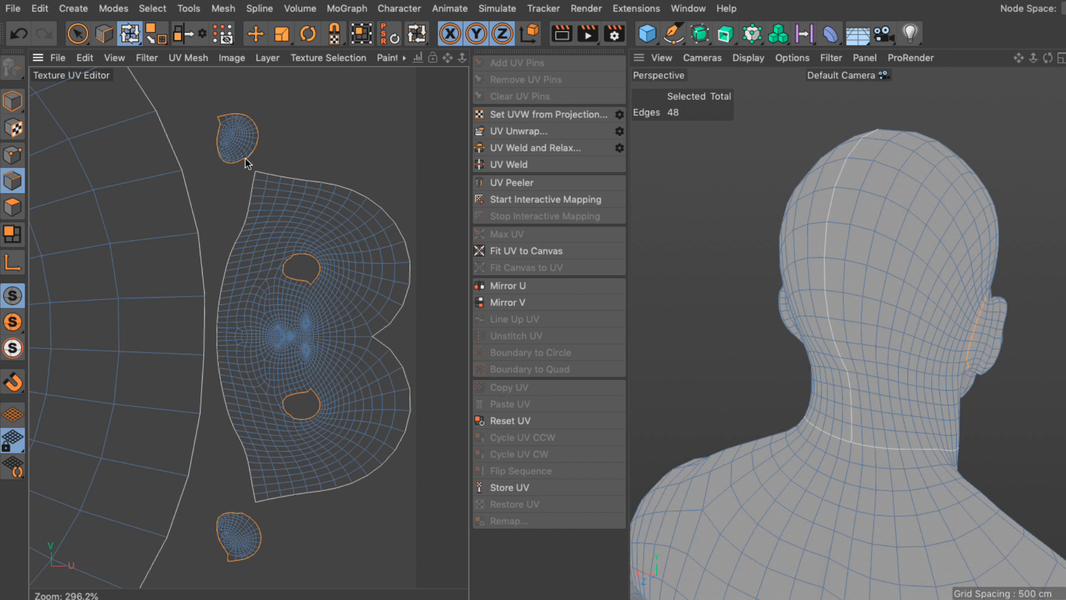
{"action": "left_click", "coordinate": [315, 181], "text": "shift"}
{"action": "scroll", "coordinate": [381, 267], "scroll_direction": "down", "scroll_amount": 12}
{"action": "scroll", "coordinate": [381, 267], "scroll_direction": "up", "scroll_amount": 4}
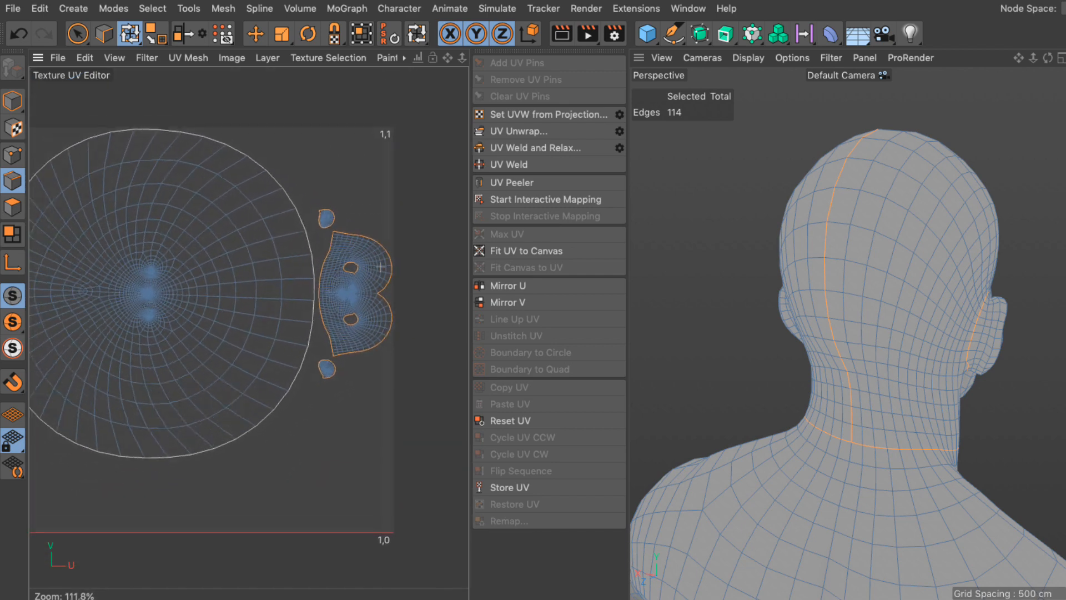
{"action": "scroll", "coordinate": [381, 268], "scroll_direction": "down", "scroll_amount": 1}
{"action": "middle_click_drag", "start_coordinate": [339, 277], "coordinate": [387, 263], "text": "alt"}
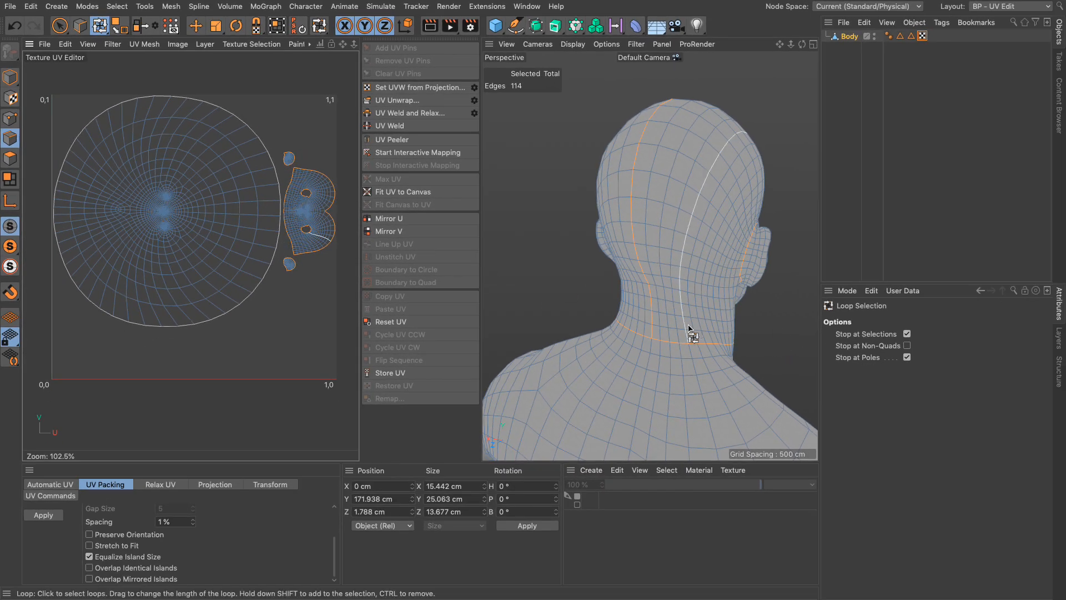
Step: Add the edge loop around the right shoulder to the selection and mirror it to the left shoulder
{"action": "scroll", "coordinate": [688, 336], "scroll_direction": "down", "scroll_amount": 2}
{"action": "right_click_drag", "start_coordinate": [685, 334], "coordinate": [641, 340], "text": "alt"}
{"action": "middle_click_drag", "start_coordinate": [700, 383], "coordinate": [660, 246], "text": "alt"}
{"action": "scroll", "coordinate": [670, 232], "scroll_direction": "up", "scroll_amount": 6}
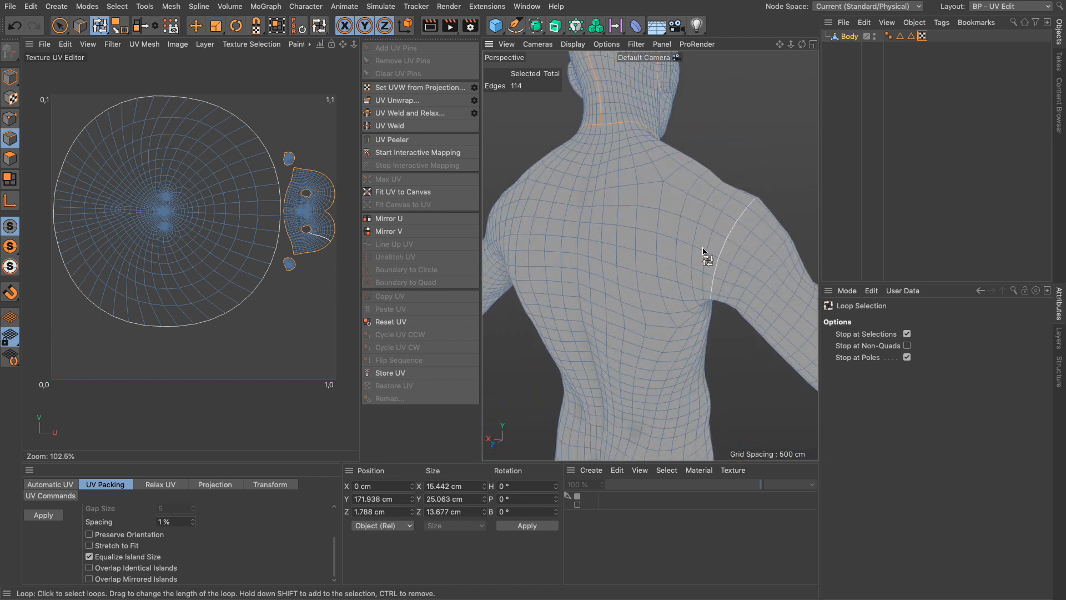
{"action": "scroll", "coordinate": [706, 227], "scroll_direction": "down", "scroll_amount": 2}
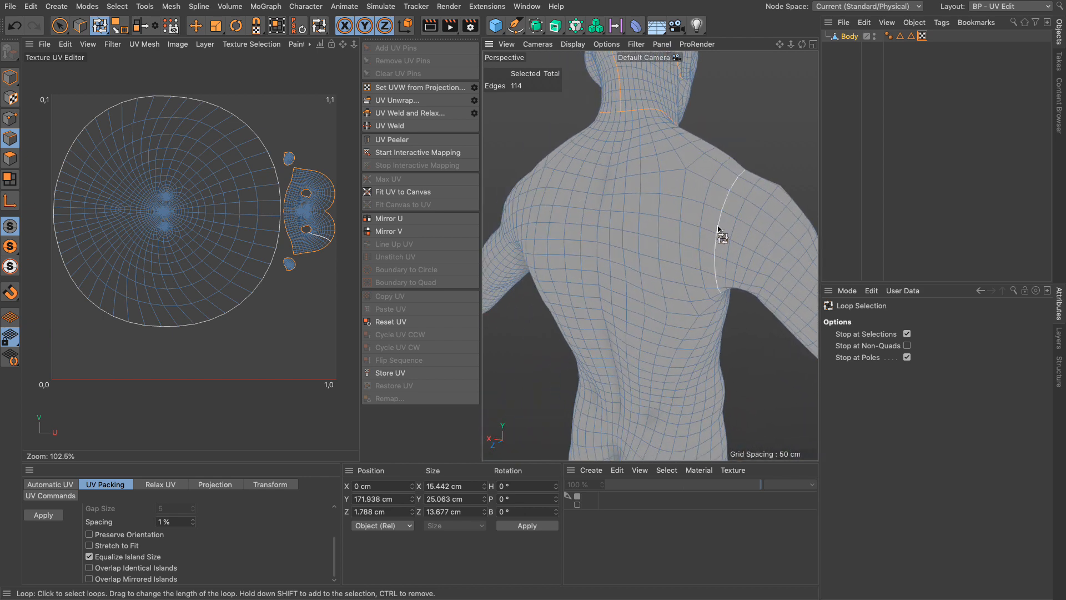
{"action": "left_click", "coordinate": [718, 228]}
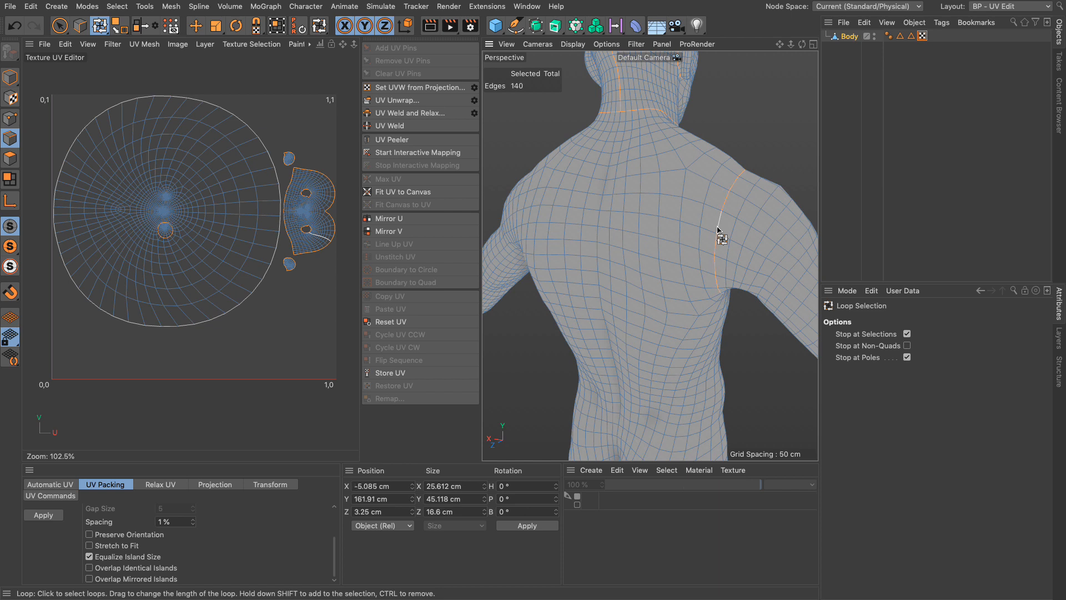
{"action": "left_click", "coordinate": [140, 29]}
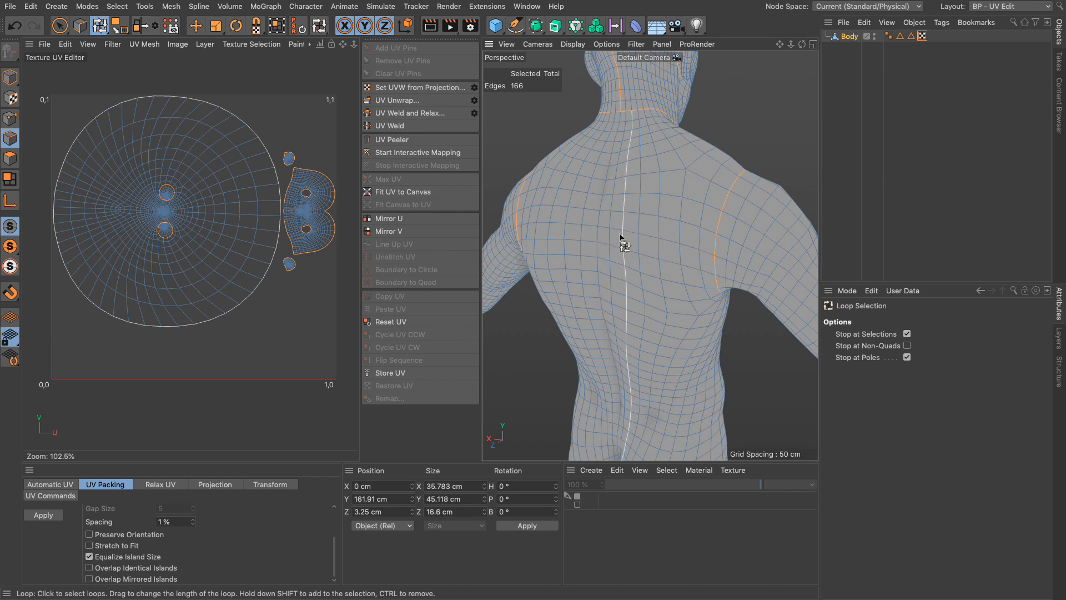
Step: Add the horizontal edge loop around the hips, just above the crotch, to the seam selection
{"action": "right_click_drag", "start_coordinate": [621, 236], "coordinate": [596, 247], "text": "alt"}
{"action": "middle_click_drag", "start_coordinate": [646, 364], "coordinate": [625, 300], "text": "alt"}
{"action": "left_click_drag", "start_coordinate": [626, 301], "coordinate": [645, 326], "text": "alt"}
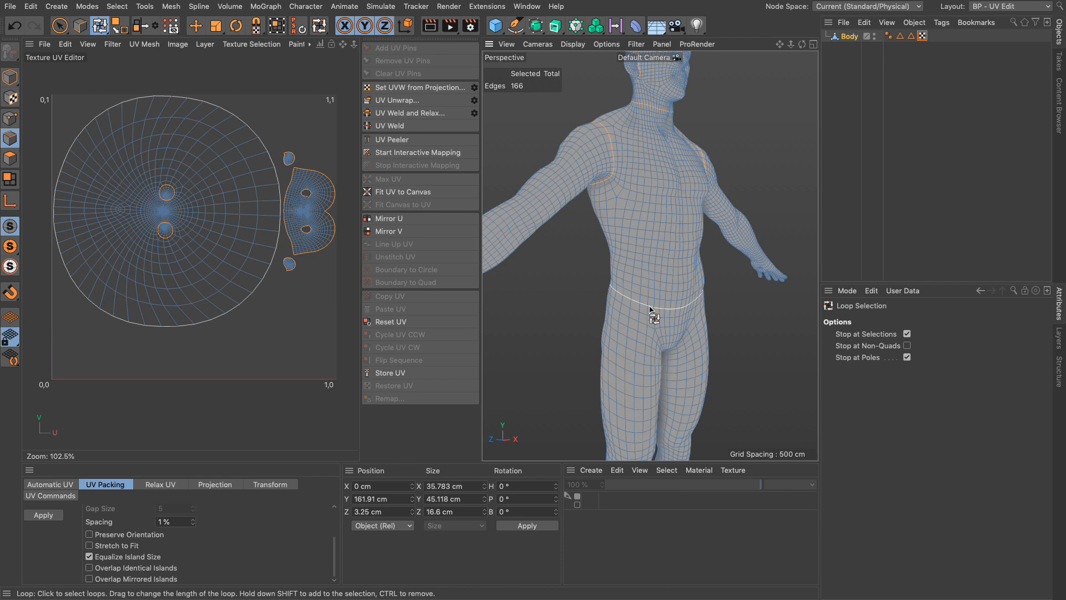
{"action": "left_click", "coordinate": [652, 310], "text": "shift"}
Step: Add the edges down the middle of the back from neck to hips and those across the upper back between the shoulder loops
{"action": "mouse_move", "coordinate": [683, 305]}
{"action": "left_mouse_down", "text": "alt"}
{"action": "mouse_move", "coordinate": [664, 269]}
{"action": "mouse_move", "coordinate": [558, 235]}
{"action": "mouse_move", "coordinate": [693, 288]}
{"action": "left_mouse_up", "text": "alt"}
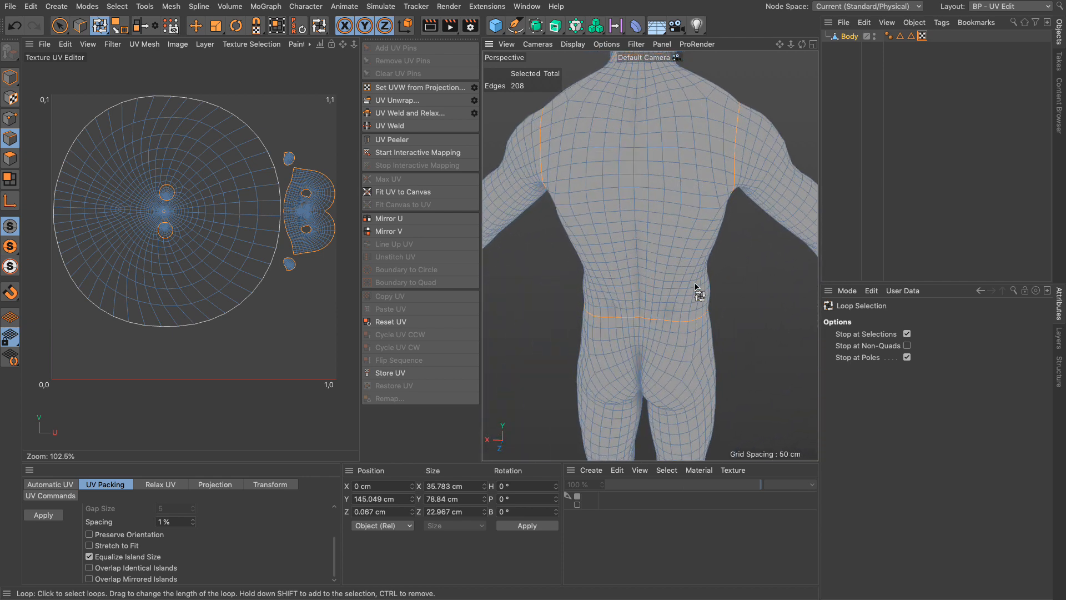
{"action": "left_click", "coordinate": [637, 256], "text": "shift"}
{"action": "scroll", "coordinate": [673, 250], "scroll_direction": "down", "scroll_amount": 5}
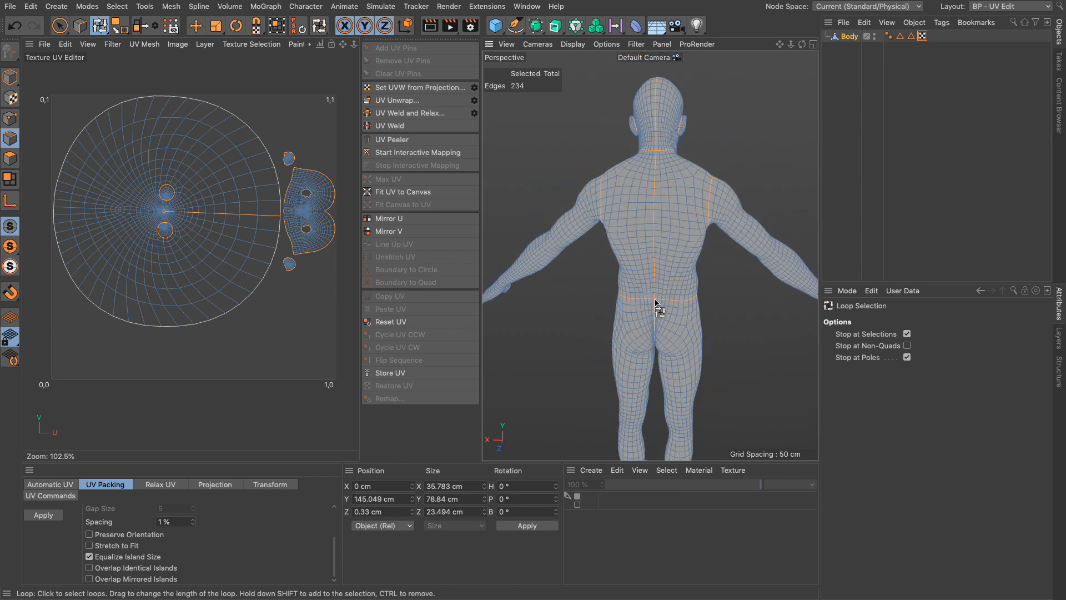
{"action": "mouse_move", "coordinate": [657, 246]}
{"action": "left_mouse_down", "text": "alt"}
{"action": "mouse_move", "coordinate": [709, 222]}
{"action": "mouse_move", "coordinate": [977, 206]}
{"action": "mouse_move", "coordinate": [535, 309]}
{"action": "mouse_move", "coordinate": [683, 231]}
{"action": "mouse_move", "coordinate": [651, 228]}
{"action": "left_mouse_up", "text": "alt"}
{"action": "left_click", "coordinate": [624, 198], "text": "shift"}
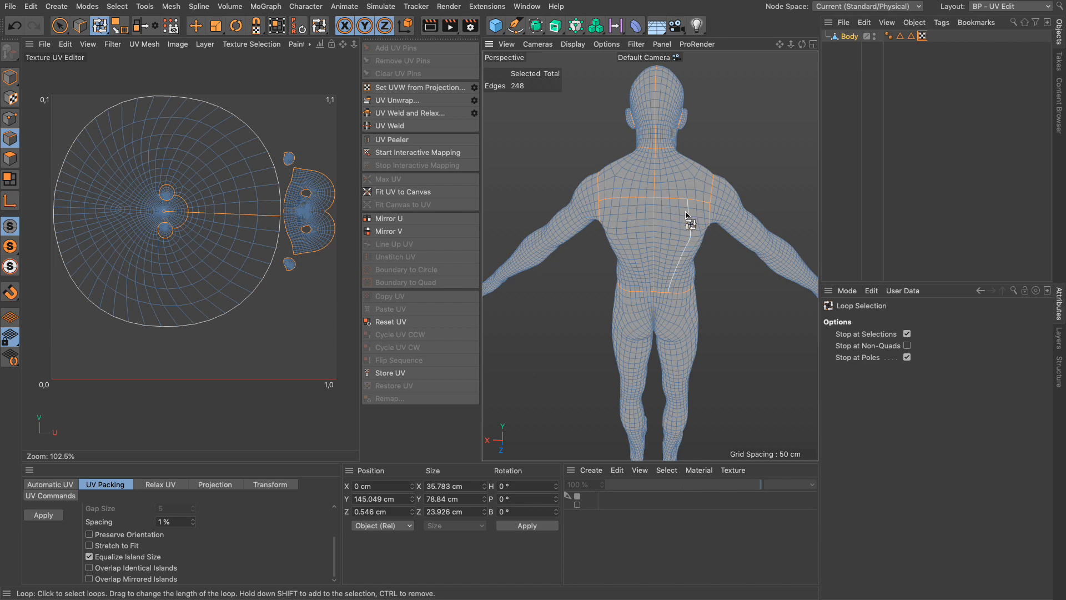
Step: Add the centre edge line running from the front of the hip loop through the crotch to the seam selection
{"action": "left_click_drag", "start_coordinate": [646, 237], "coordinate": [916, 239], "text": "alt"}
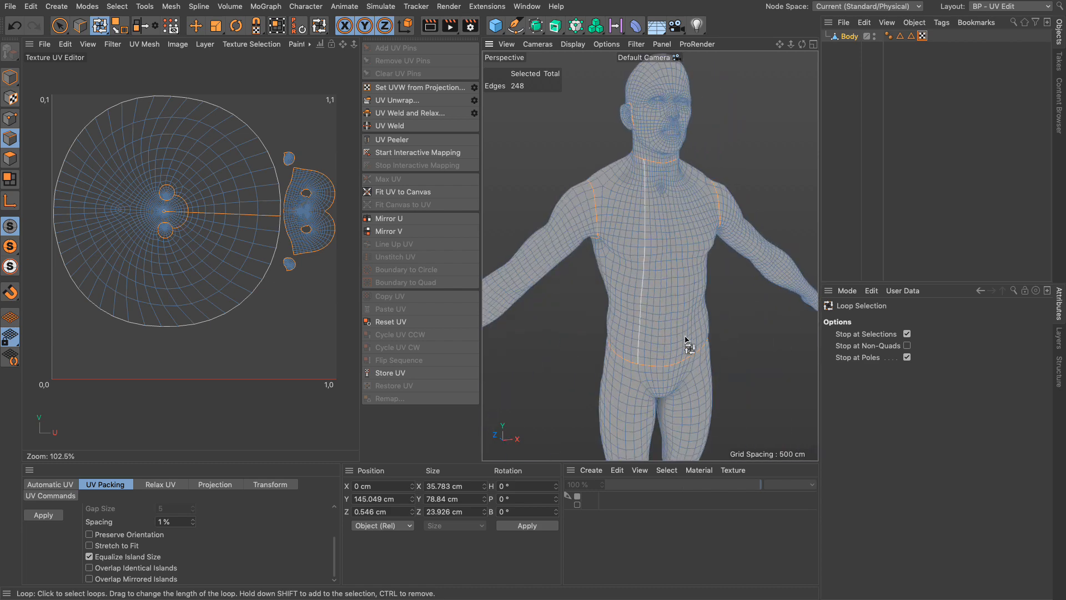
{"action": "middle_click_drag", "start_coordinate": [688, 345], "coordinate": [664, 267], "text": "alt"}
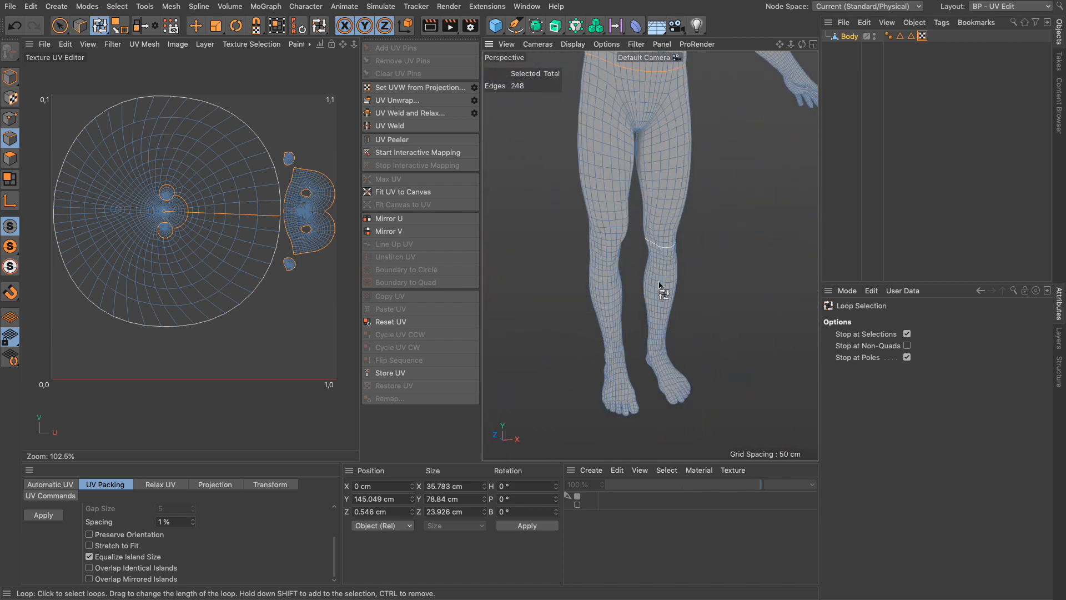
{"action": "left_click_drag", "start_coordinate": [651, 319], "coordinate": [692, 333], "text": "alt"}
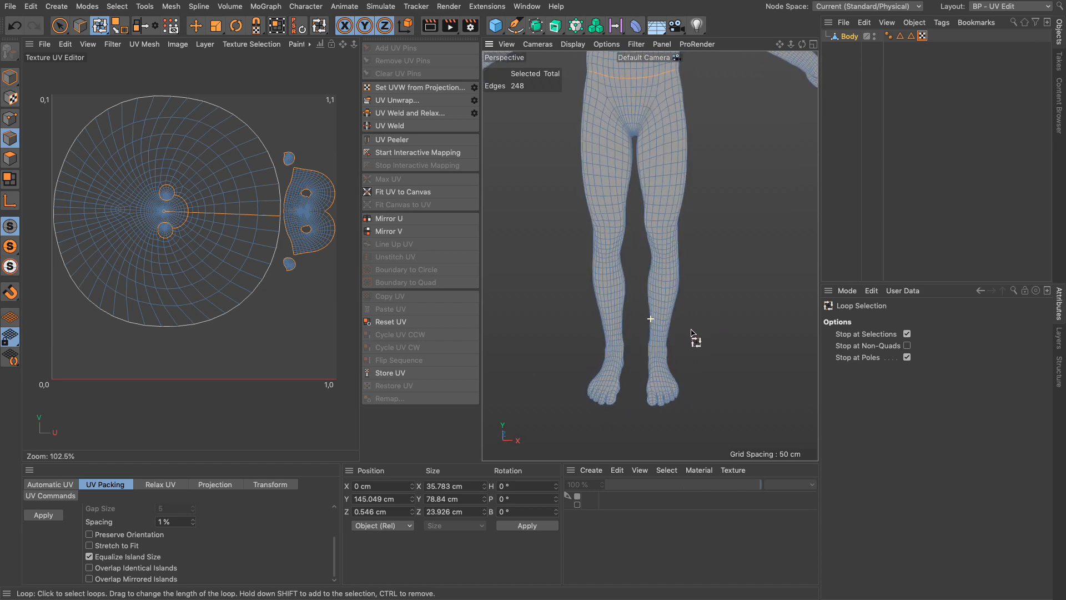
{"action": "right_click_drag", "start_coordinate": [629, 117], "coordinate": [670, 119], "text": "alt"}
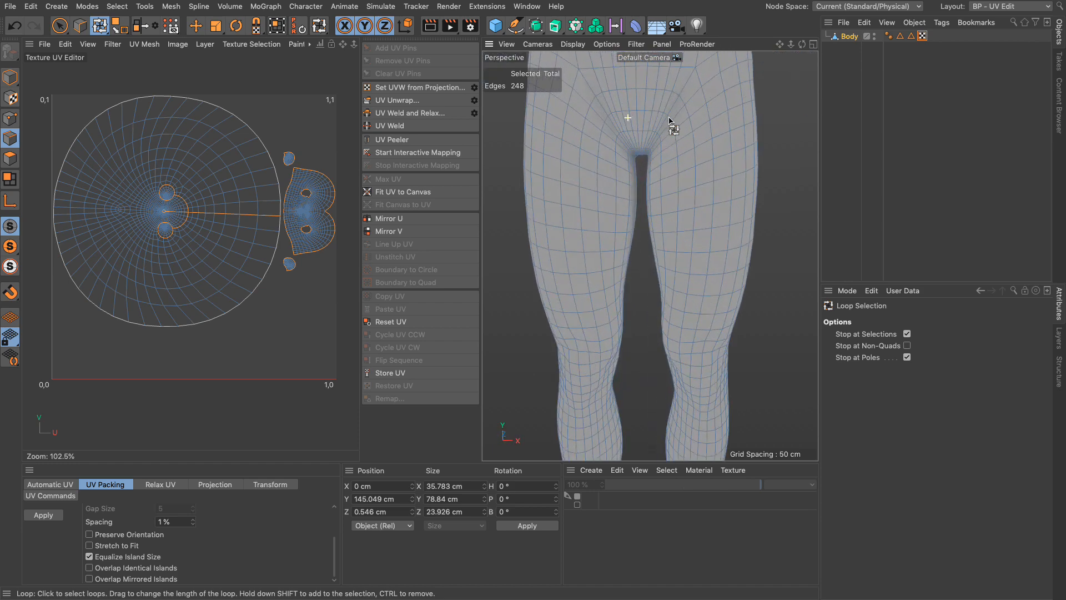
{"action": "left_click", "coordinate": [637, 106], "text": "shift"}
Step: Add the edge loops outlining the soles of both feet, running around the toes and heels, to the seam selection
{"action": "left_click_drag", "start_coordinate": [678, 119], "coordinate": [673, 240], "text": "alt"}
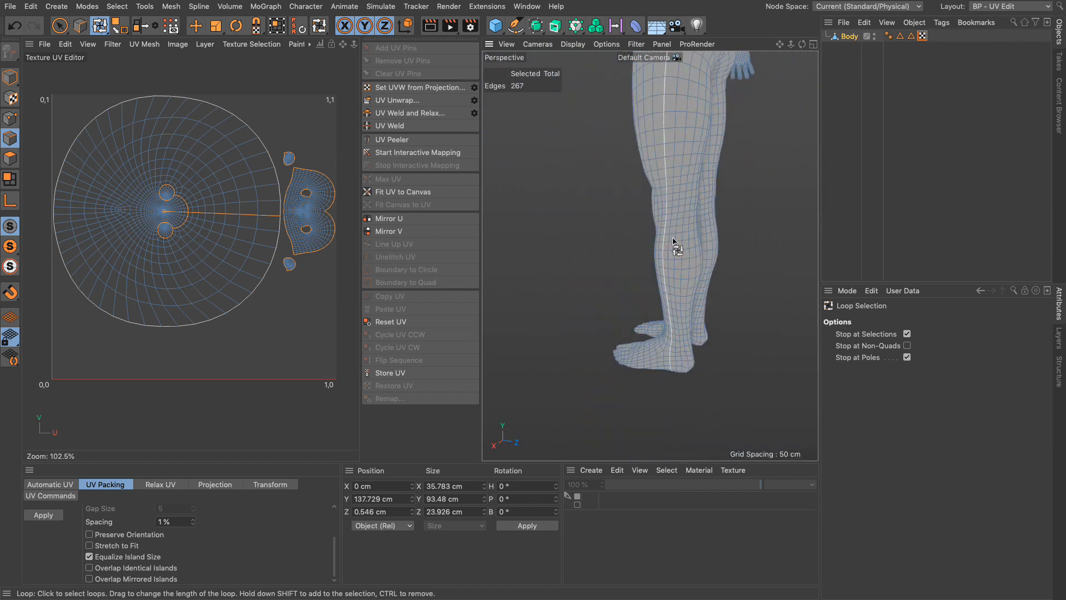
{"action": "left_click_drag", "start_coordinate": [672, 371], "coordinate": [601, 373], "text": "alt"}
{"action": "right_click_drag", "start_coordinate": [624, 389], "coordinate": [674, 373], "text": "alt"}
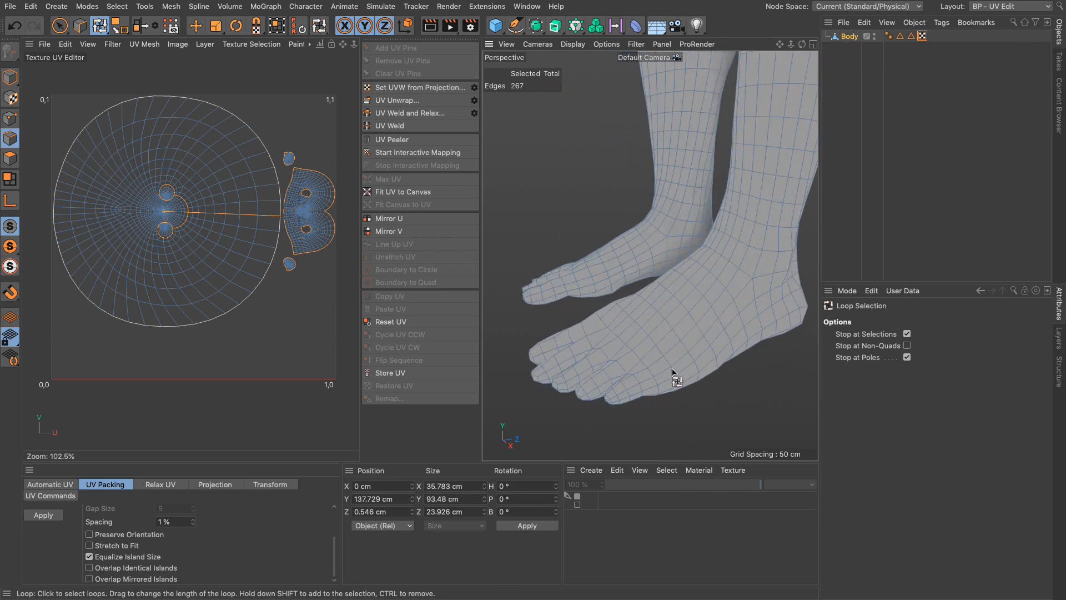
{"action": "left_click_drag", "start_coordinate": [673, 373], "coordinate": [582, 404], "text": "alt"}
{"action": "left_click_drag", "start_coordinate": [640, 238], "coordinate": [618, 249], "text": "alt"}
{"action": "left_click", "coordinate": [584, 271]}
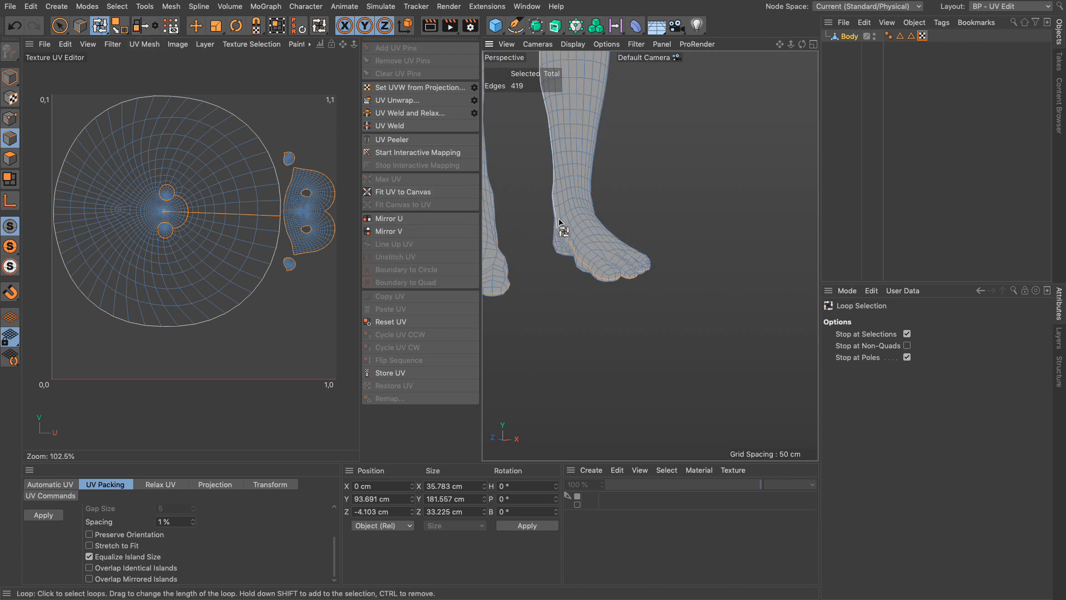
Step: Examine the inner-leg edge line from the ankle up to the crotch and the seams already selected there
{"action": "scroll", "coordinate": [562, 222], "scroll_direction": "up", "scroll_amount": 3}
{"action": "left_click_drag", "start_coordinate": [591, 225], "coordinate": [557, 228], "text": "alt"}
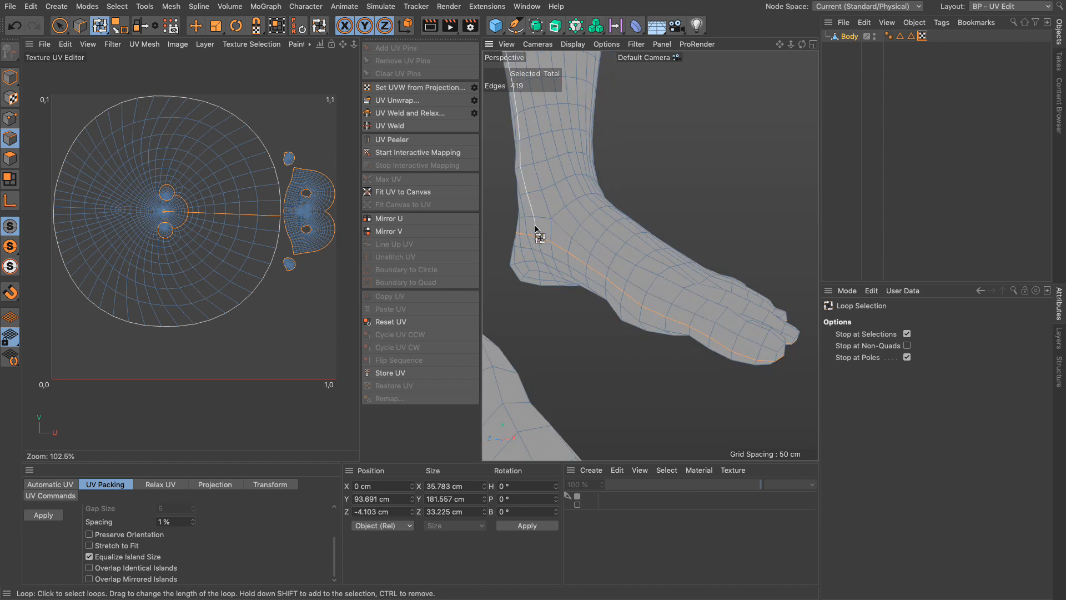
{"action": "middle_click_drag", "start_coordinate": [535, 226], "coordinate": [670, 238], "text": "alt"}
{"action": "left_click_drag", "start_coordinate": [657, 233], "coordinate": [735, 230], "text": "alt"}
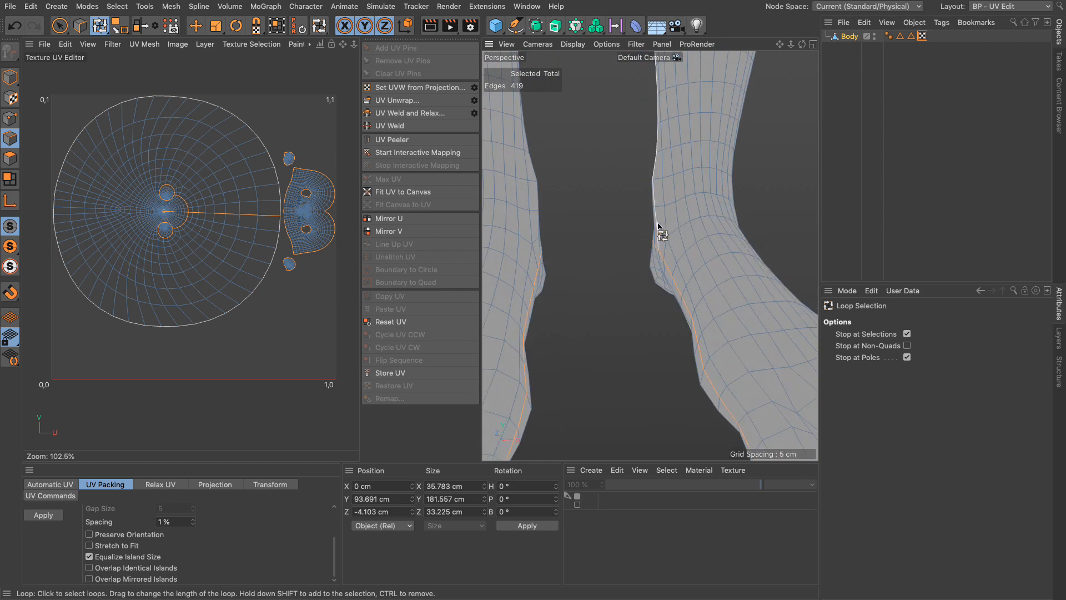
{"action": "scroll", "coordinate": [688, 189], "scroll_direction": "down", "scroll_amount": 5}
{"action": "middle_click_drag", "start_coordinate": [684, 178], "coordinate": [669, 382], "text": "alt"}
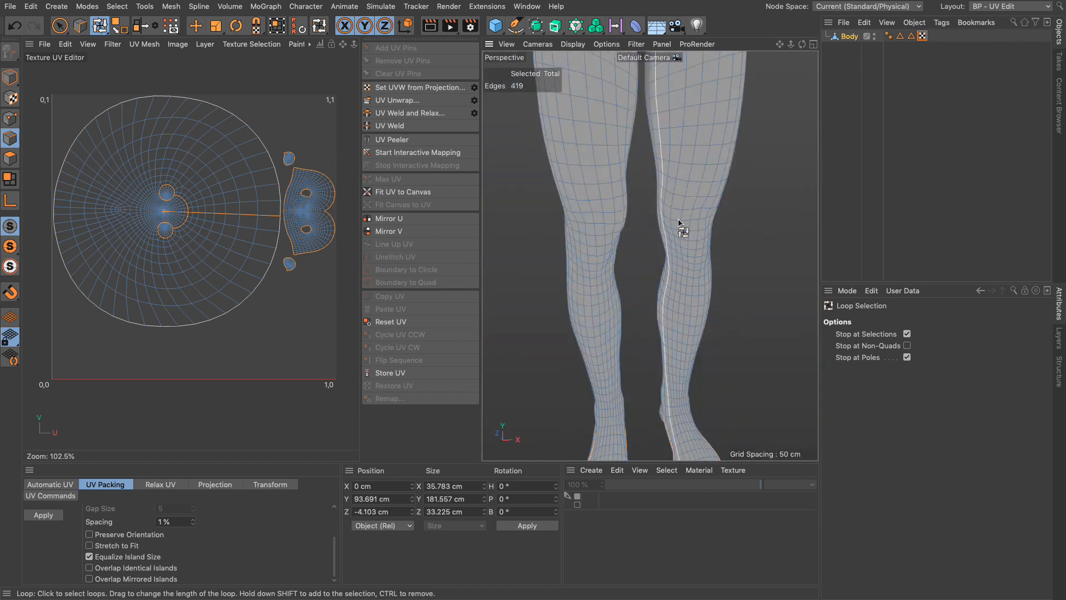
{"action": "left_click_drag", "start_coordinate": [680, 225], "coordinate": [685, 253], "text": "alt"}
{"action": "middle_click_drag", "start_coordinate": [675, 185], "coordinate": [664, 277], "text": "alt"}
{"action": "scroll", "coordinate": [678, 211], "scroll_direction": "up", "scroll_amount": 4}
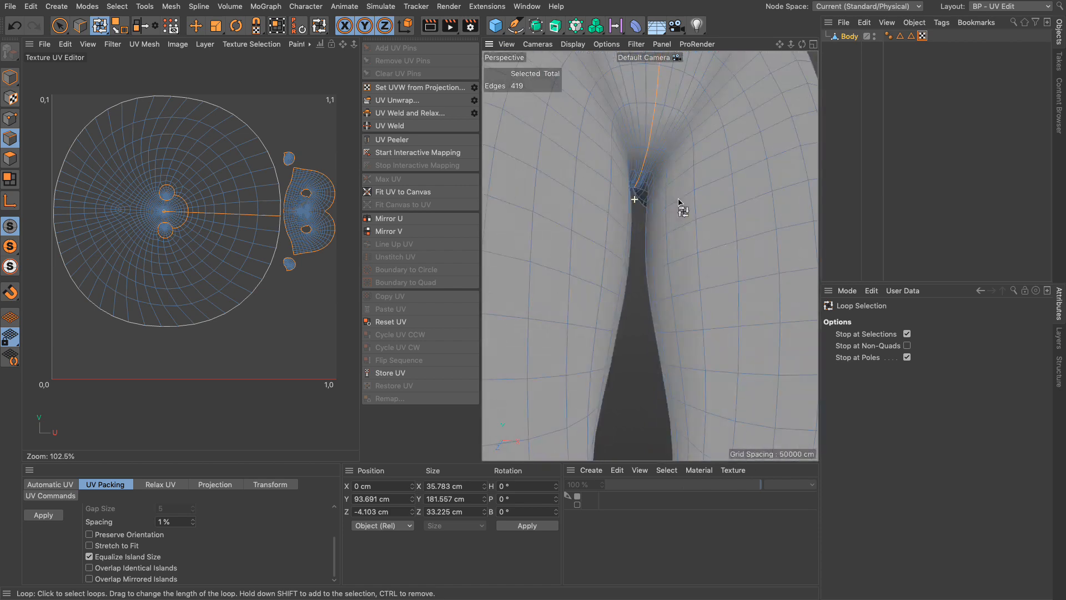
{"action": "scroll", "coordinate": [672, 347], "scroll_direction": "down", "scroll_amount": 5}
{"action": "middle_click_drag", "start_coordinate": [712, 390], "coordinate": [676, 271], "text": "alt"}
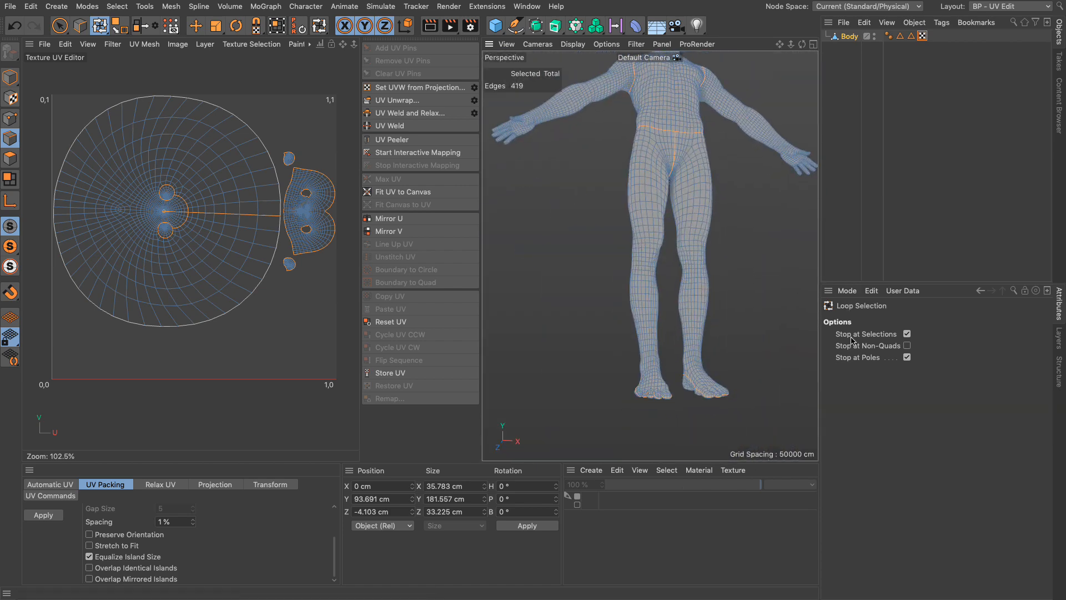
Step: Add the inner-leg edge lines from the foot outlines up to the crotch on both legs to the seam selection
{"action": "scroll", "coordinate": [698, 382], "scroll_direction": "up", "scroll_amount": 5}
{"action": "scroll", "coordinate": [715, 358], "scroll_direction": "up", "scroll_amount": 1}
{"action": "left_click", "coordinate": [682, 375], "text": "shift"}
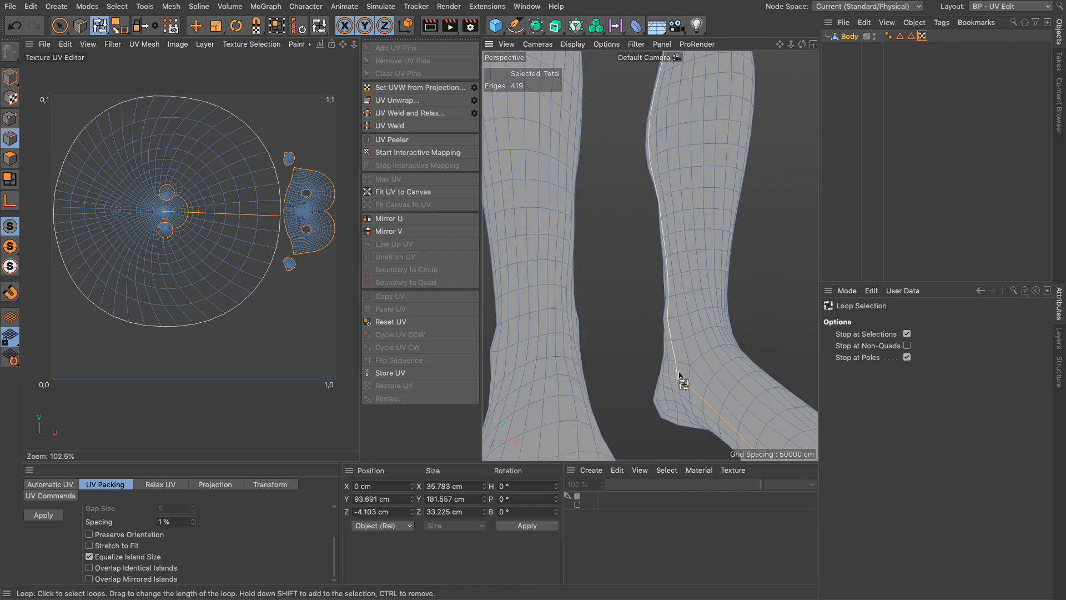
{"action": "left_click", "coordinate": [138, 30]}
Step: Unwrap the body's UVs along the selected seam edges with UV Unwrap
{"action": "scroll", "coordinate": [685, 316], "scroll_direction": "down", "scroll_amount": 6}
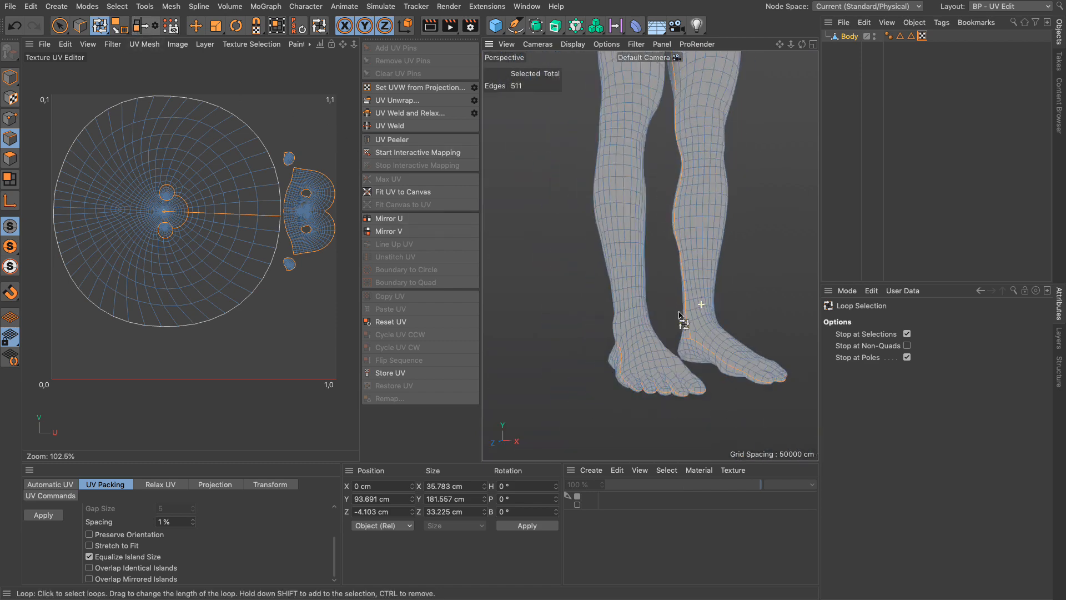
{"action": "middle_click_drag", "start_coordinate": [615, 382], "coordinate": [605, 397], "text": "alt"}
{"action": "left_click_drag", "start_coordinate": [630, 231], "coordinate": [714, 196], "text": "alt"}
{"action": "scroll", "coordinate": [676, 234], "scroll_direction": "down", "scroll_amount": 5}
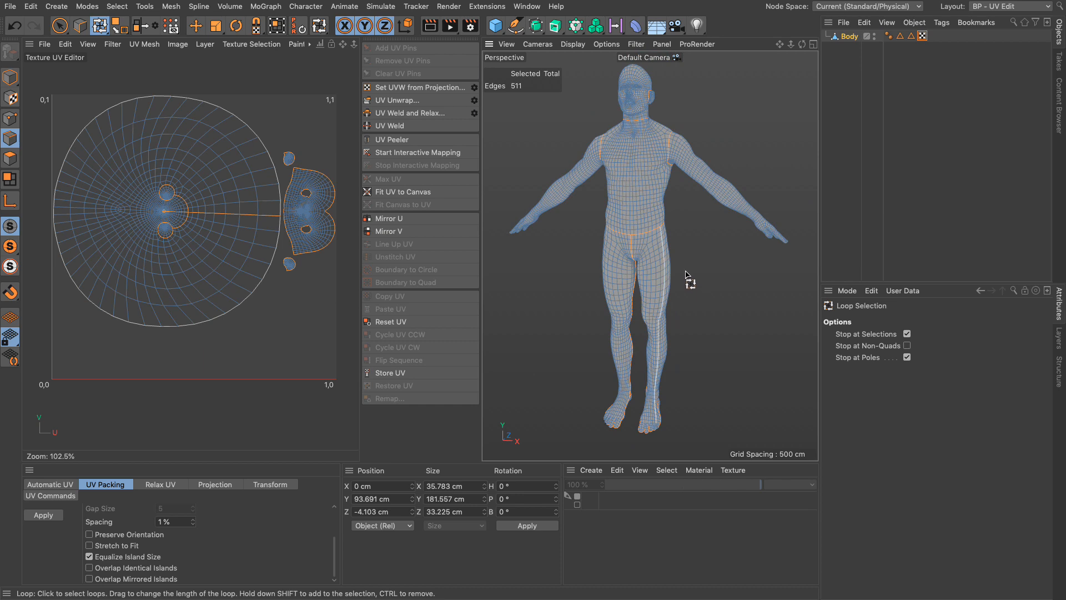
{"action": "left_click", "coordinate": [399, 100]}
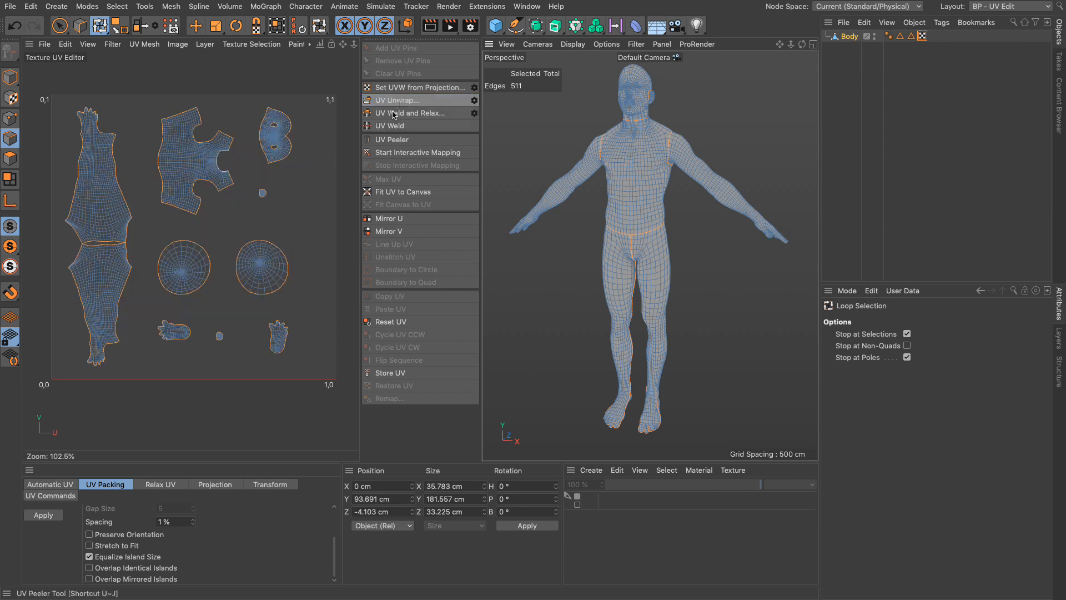
Step: Switch to polygon mode and examine the small ear island and the leg islands in the unwrapped UV layout
{"action": "left_click", "coordinate": [10, 159]}
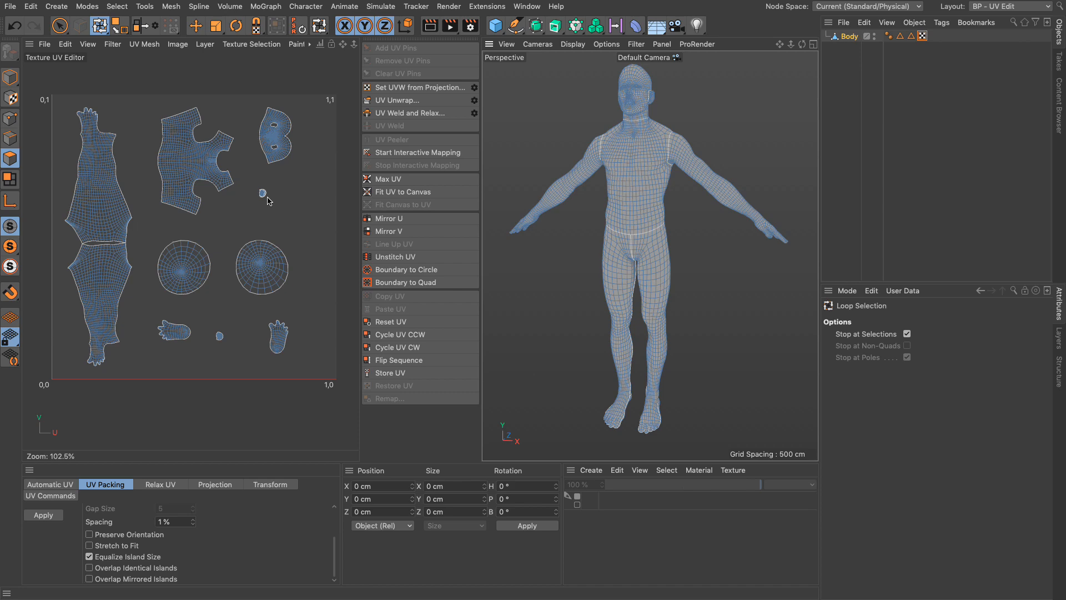
{"action": "scroll", "coordinate": [264, 195], "scroll_direction": "up", "scroll_amount": 10}
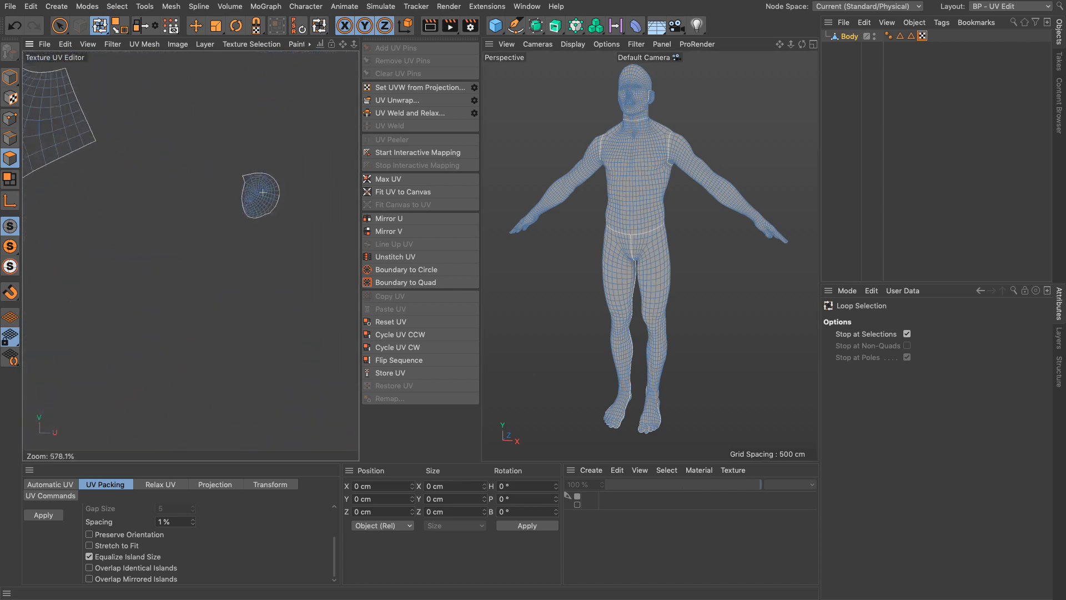
{"action": "scroll", "coordinate": [263, 192], "scroll_direction": "down", "scroll_amount": 10}
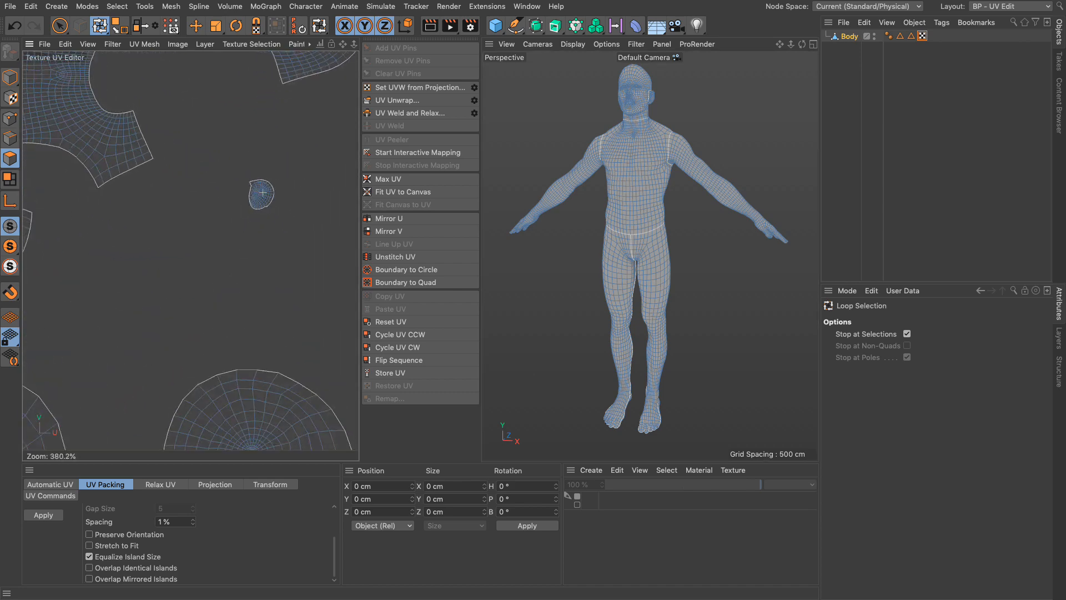
{"action": "scroll", "coordinate": [200, 241], "scroll_direction": "up", "scroll_amount": 6}
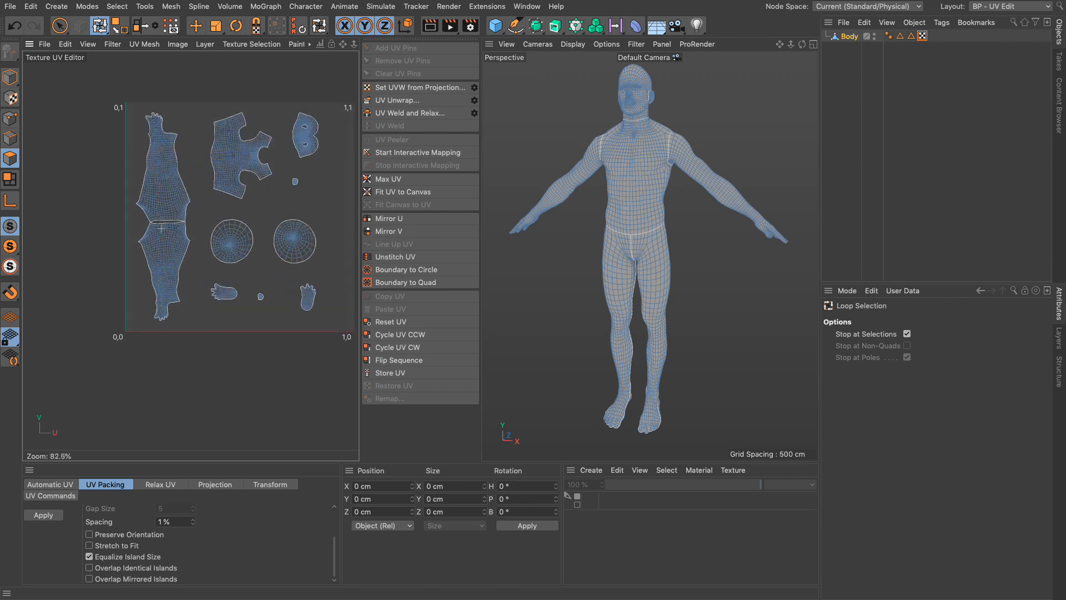
{"action": "scroll", "coordinate": [211, 239], "scroll_direction": "down", "scroll_amount": 3}
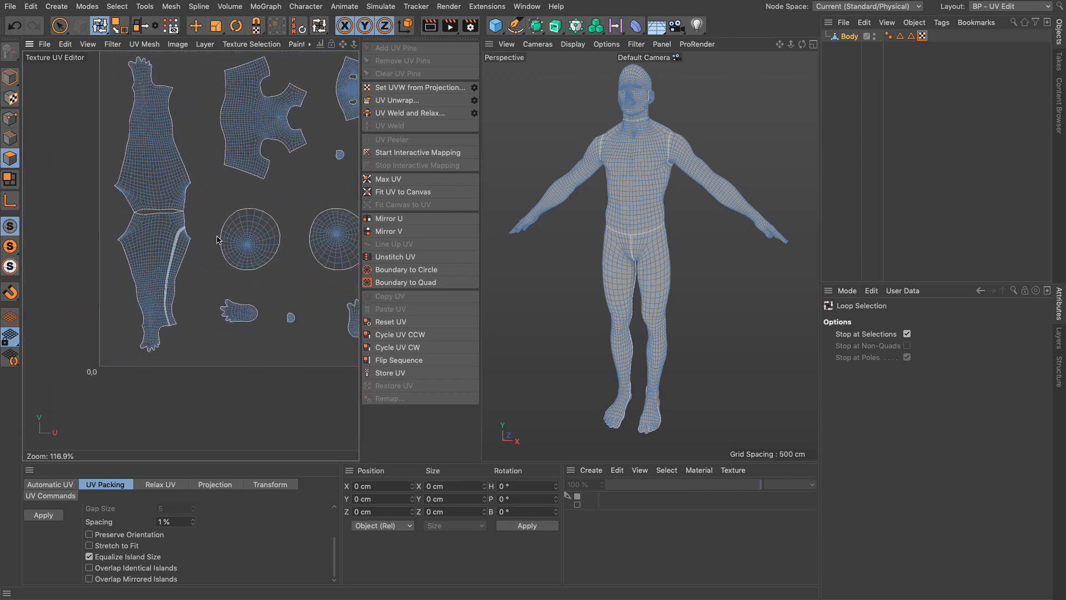
Step: Identify the right leg's UV island by selecting its polygons with Live Selection, and clear the selection
{"action": "left_click", "coordinate": [59, 30]}
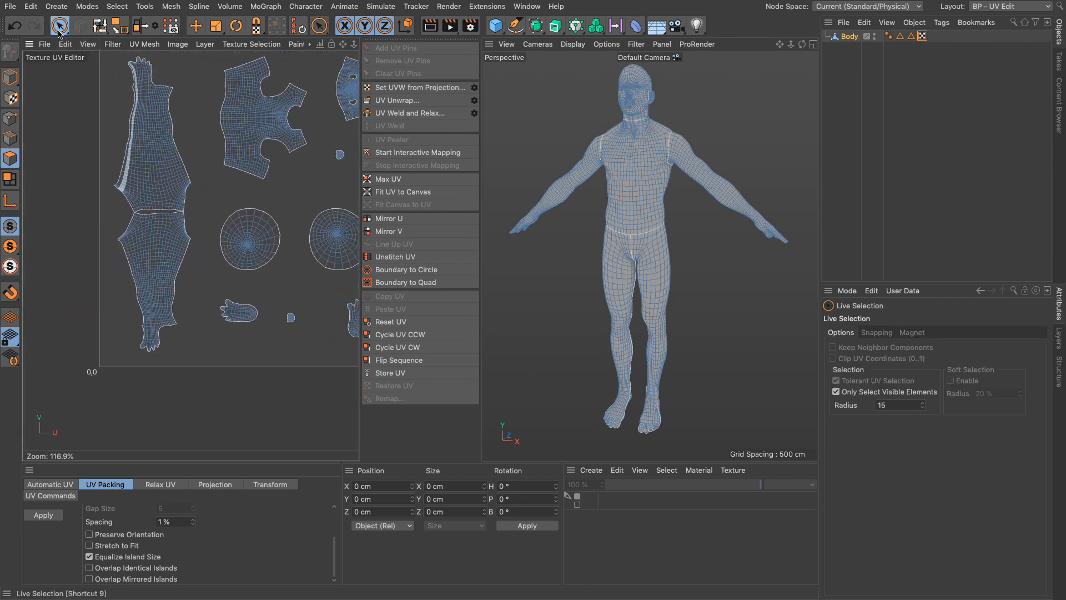
{"action": "left_click", "coordinate": [155, 152]}
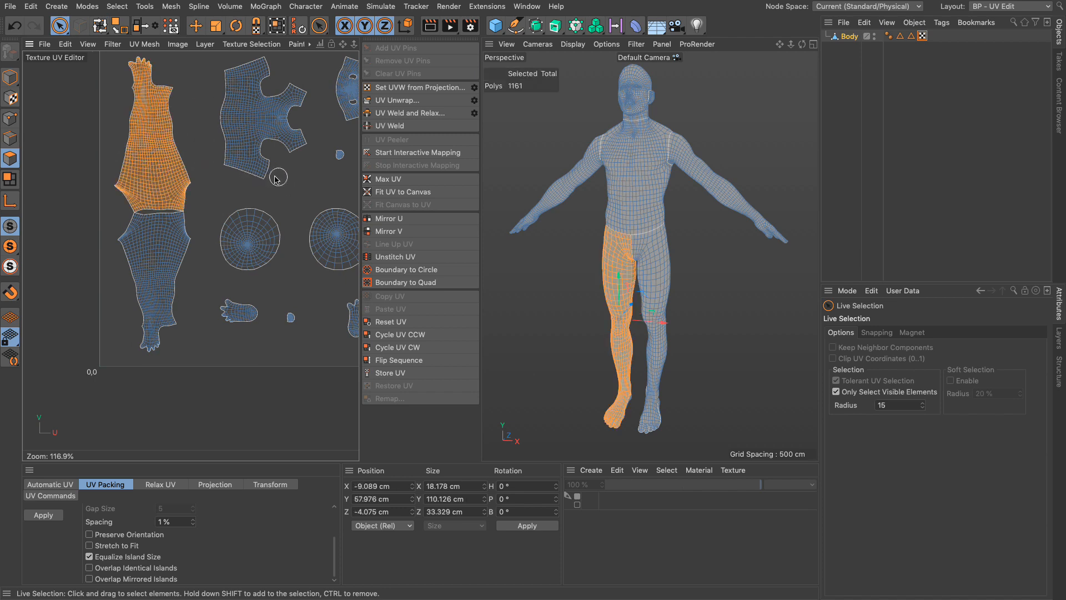
{"action": "middle_click_drag", "start_coordinate": [302, 197], "coordinate": [249, 214], "text": "alt"}
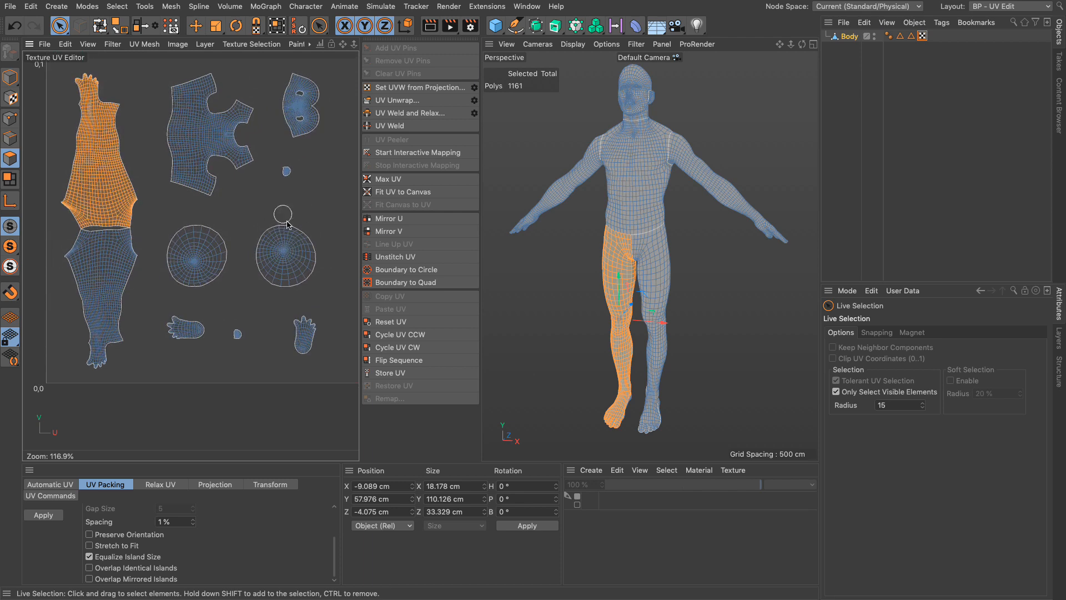
{"action": "left_click", "coordinate": [278, 201]}
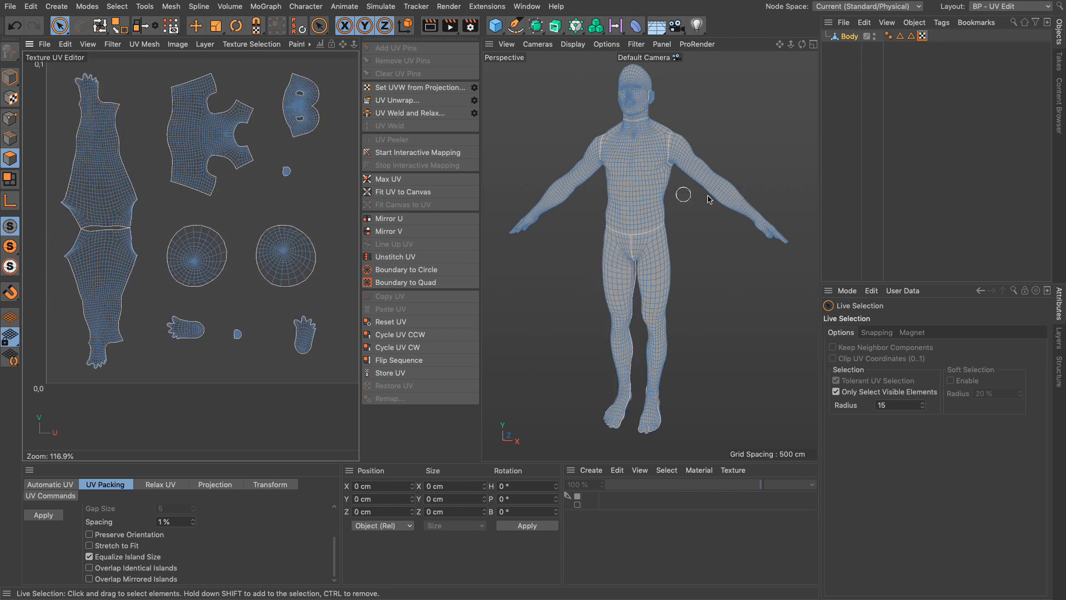
Step: In edge mode, use Loop Selection to add the edge line along the left arm from the shoulder seam around the thumb
{"action": "left_click", "coordinate": [11, 139]}
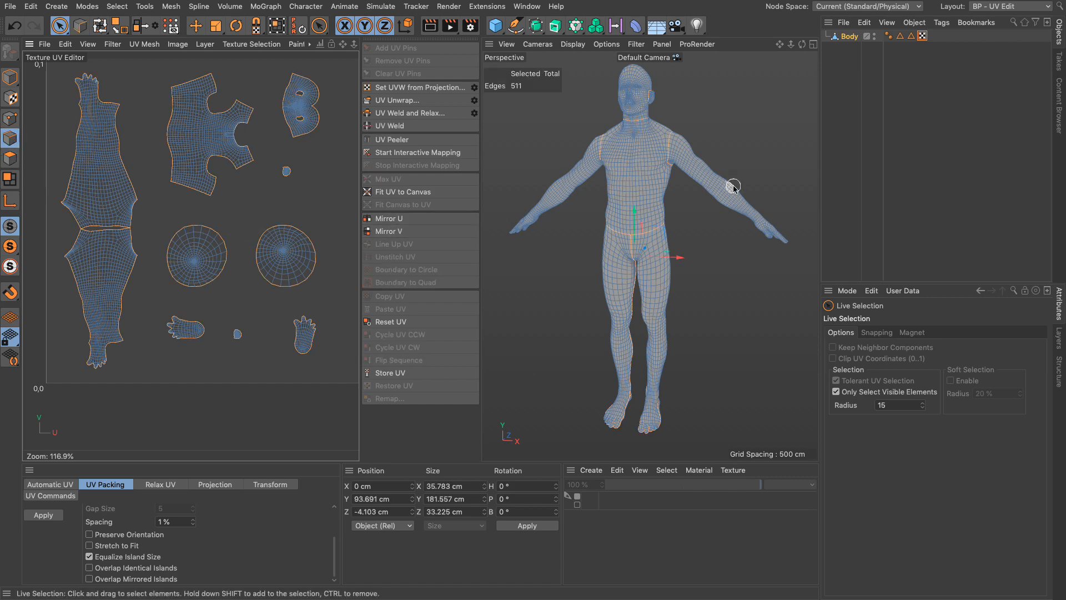
{"action": "scroll", "coordinate": [742, 202], "scroll_direction": "up", "scroll_amount": 10}
{"action": "scroll", "coordinate": [680, 198], "scroll_direction": "down", "scroll_amount": 5}
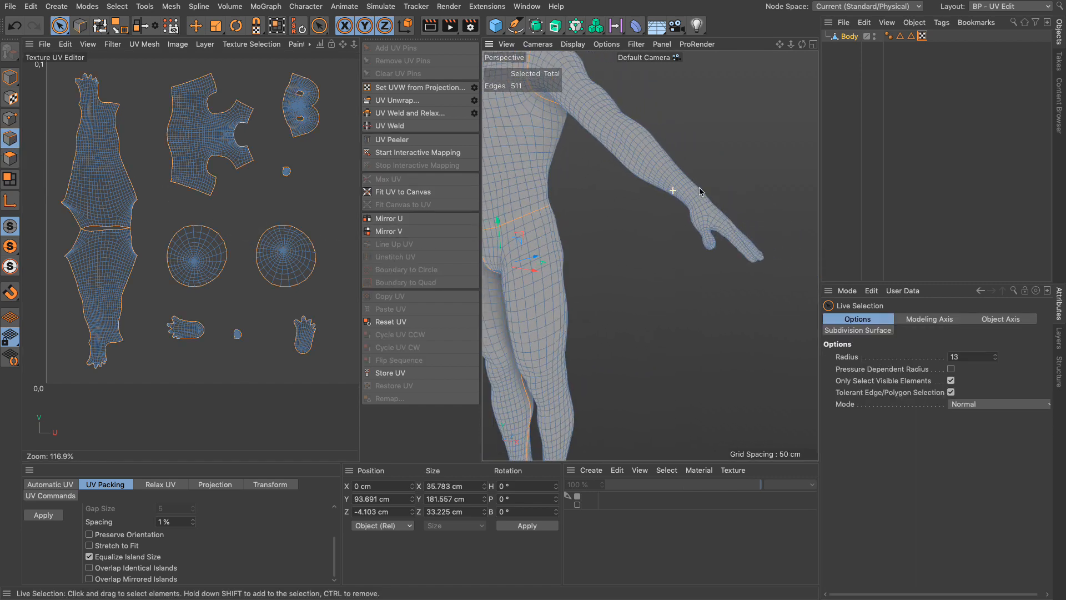
{"action": "scroll", "coordinate": [694, 194], "scroll_direction": "up", "scroll_amount": 2}
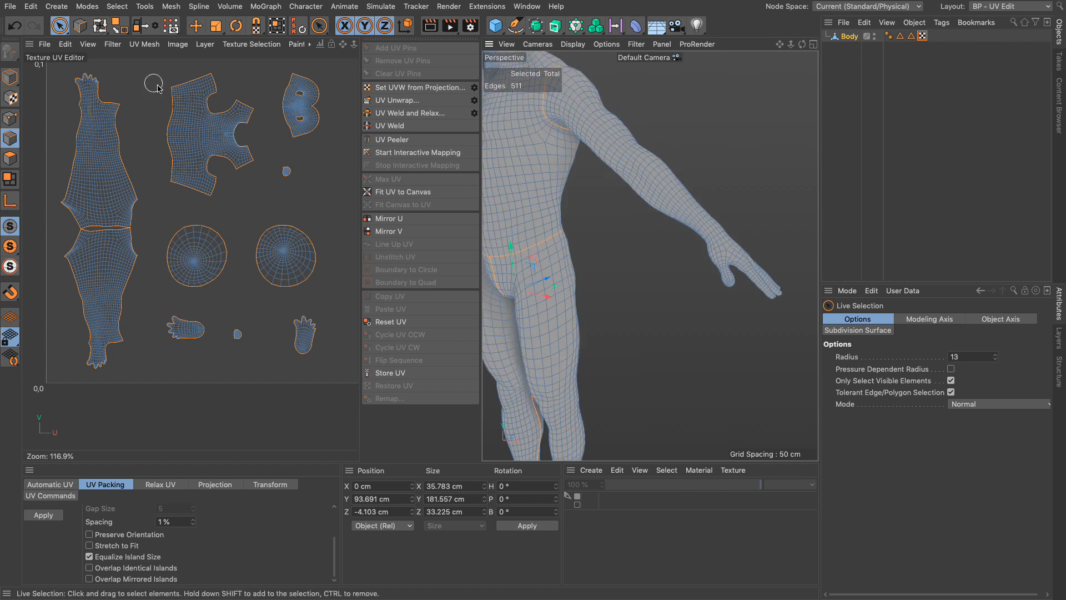
{"action": "left_click", "coordinate": [117, 6]}
{"action": "left_click", "coordinate": [122, 41]}
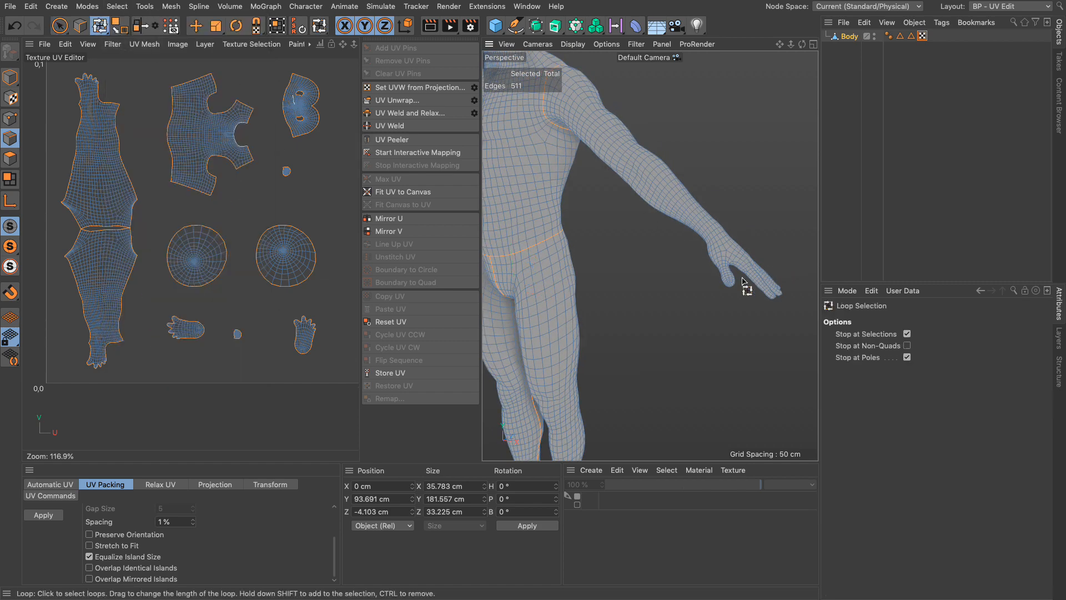
{"action": "scroll", "coordinate": [730, 286], "scroll_direction": "up", "scroll_amount": 8}
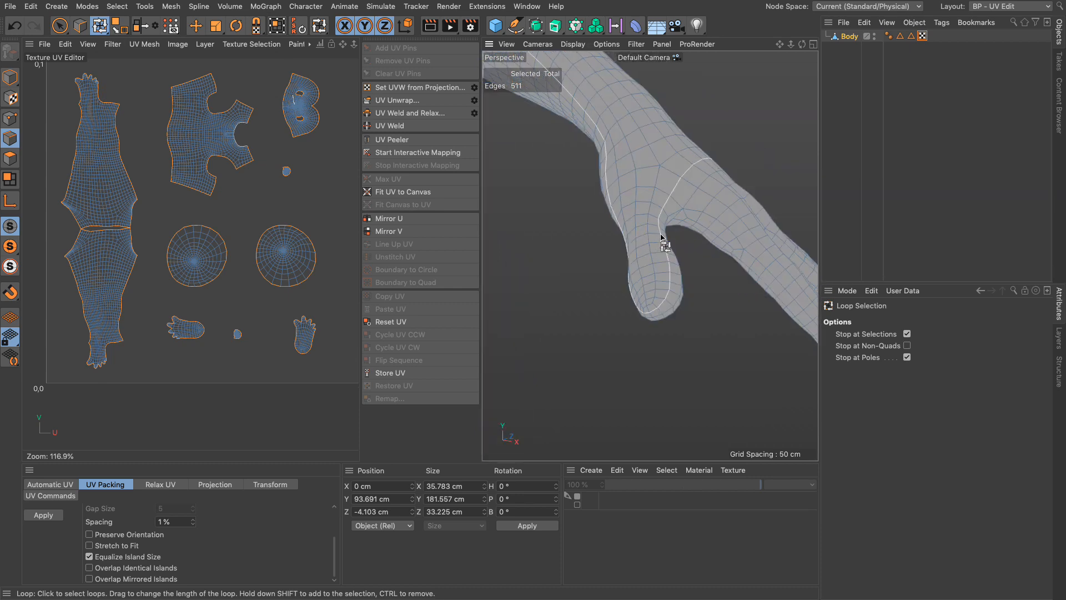
{"action": "left_click_drag", "start_coordinate": [682, 219], "coordinate": [710, 240], "text": "alt"}
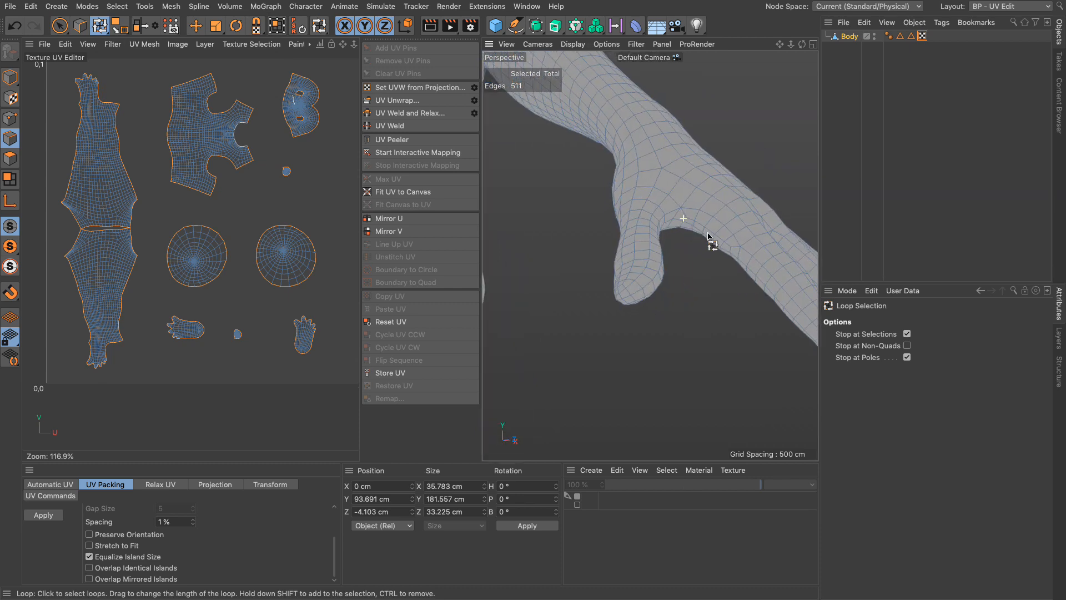
{"action": "left_click", "coordinate": [907, 357]}
{"action": "left_click", "coordinate": [675, 218], "text": "shift"}
{"action": "scroll", "coordinate": [680, 200], "scroll_direction": "down", "scroll_amount": 3}
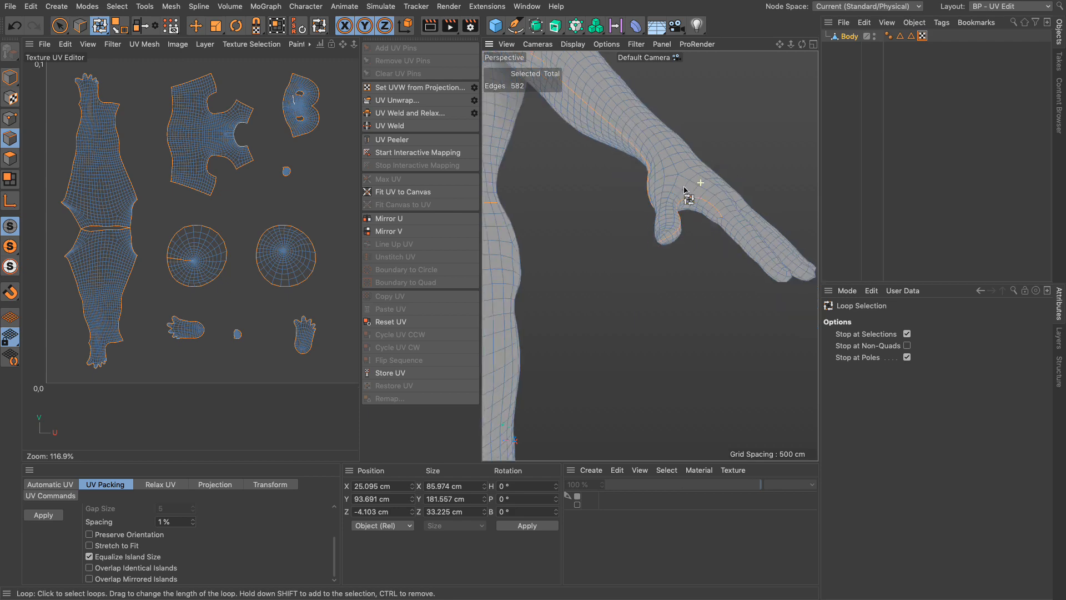
Step: Add the edge loop running around the fingers of the left hand to the arm's seam selection
{"action": "scroll", "coordinate": [680, 189], "scroll_direction": "down", "scroll_amount": 3}
{"action": "scroll", "coordinate": [583, 209], "scroll_direction": "up", "scroll_amount": 2}
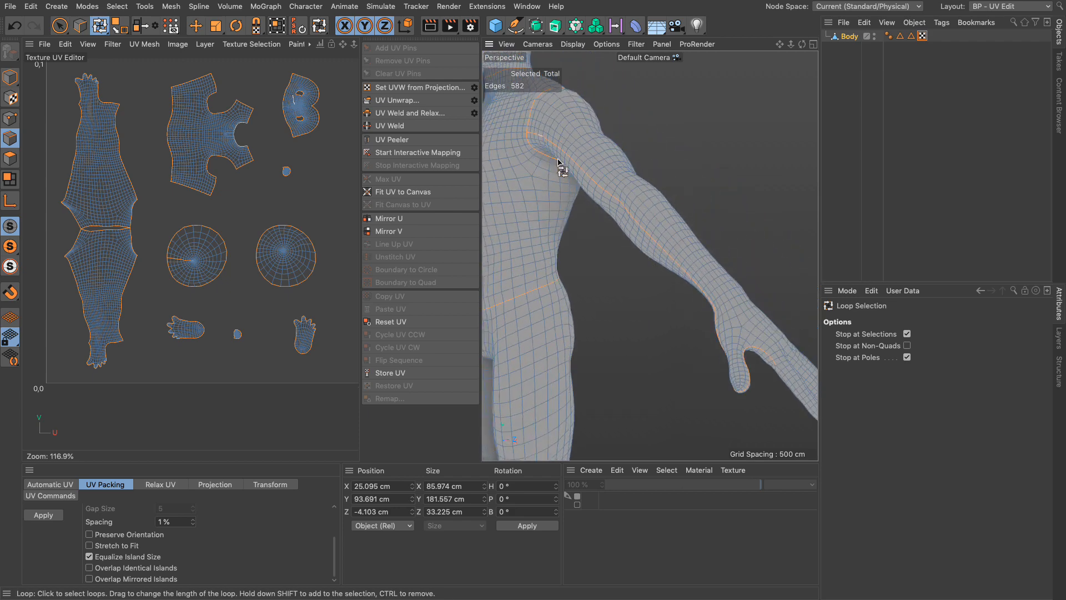
{"action": "scroll", "coordinate": [715, 310], "scroll_direction": "down", "scroll_amount": 2}
{"action": "scroll", "coordinate": [641, 286], "scroll_direction": "up", "scroll_amount": 6}
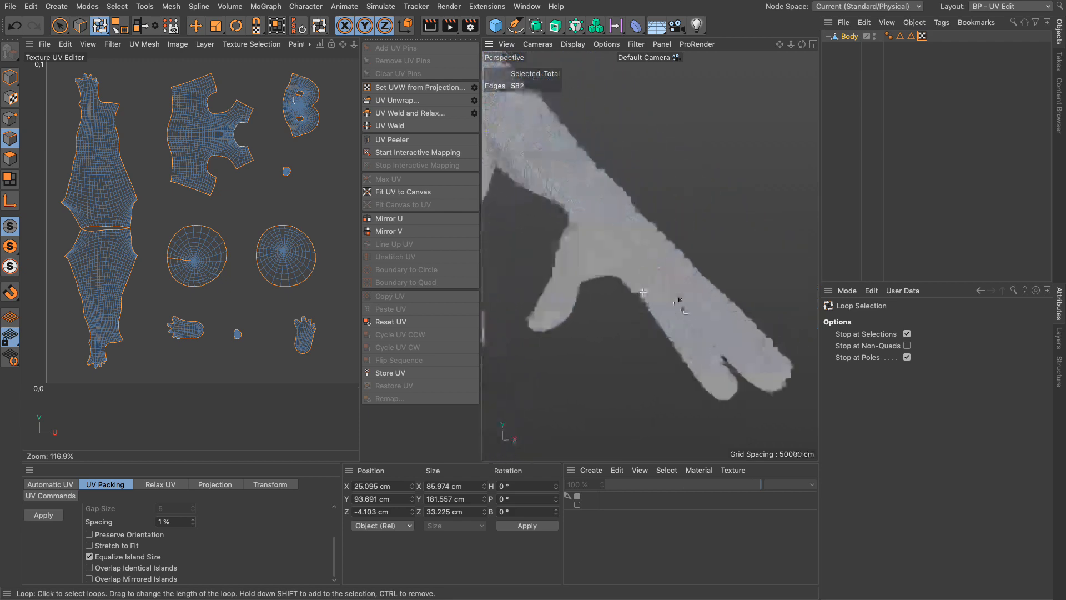
{"action": "right_click_drag", "start_coordinate": [678, 298], "coordinate": [703, 296], "text": "alt"}
{"action": "left_click", "coordinate": [649, 296], "text": "shift"}
{"action": "left_click_drag", "start_coordinate": [678, 300], "coordinate": [743, 303], "text": "alt"}
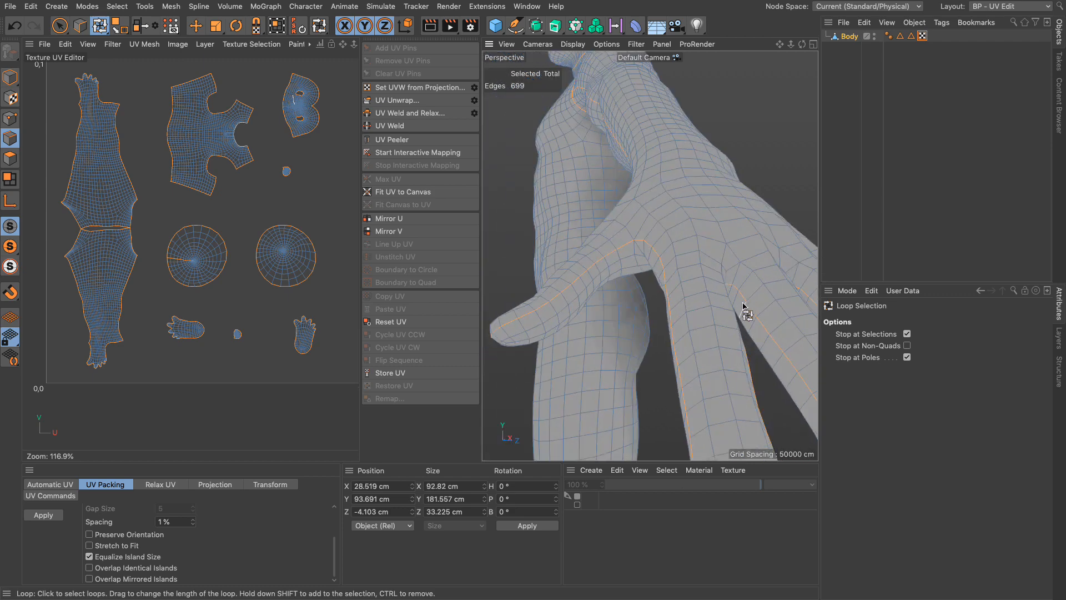
Step: Add the edge loop along the other side of the left arm, between the hand and shoulder seam, to the seam selection
{"action": "right_click_drag", "start_coordinate": [754, 283], "coordinate": [732, 291], "text": "alt"}
{"action": "middle_click_drag", "start_coordinate": [747, 276], "coordinate": [598, 292], "text": "alt"}
{"action": "left_click_drag", "start_coordinate": [608, 271], "coordinate": [747, 276], "text": "alt"}
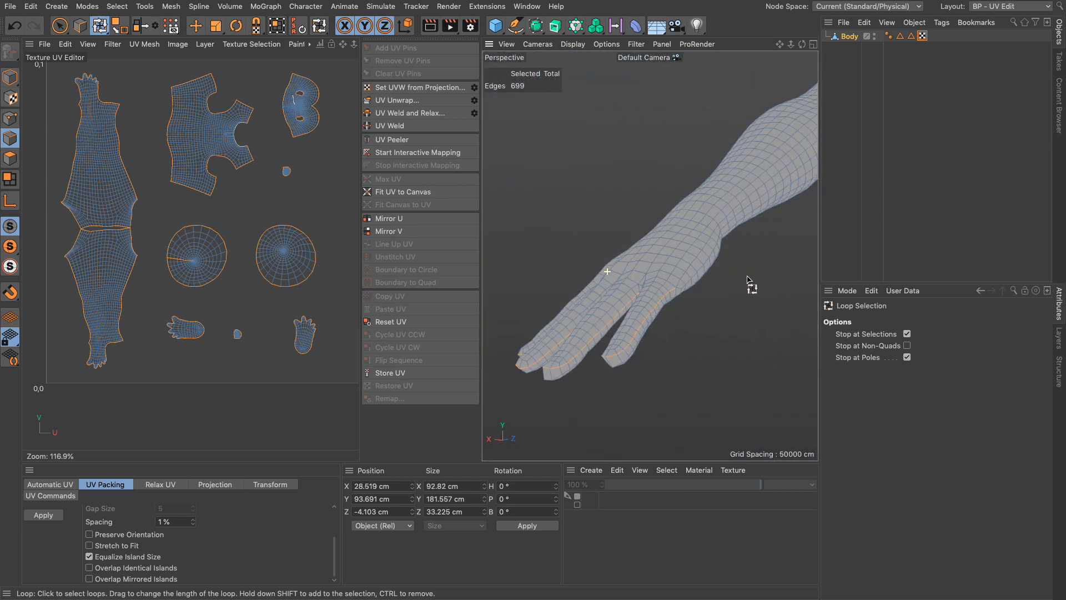
{"action": "scroll", "coordinate": [709, 278], "scroll_direction": "up", "scroll_amount": 4}
{"action": "left_click", "coordinate": [660, 290], "text": "shift"}
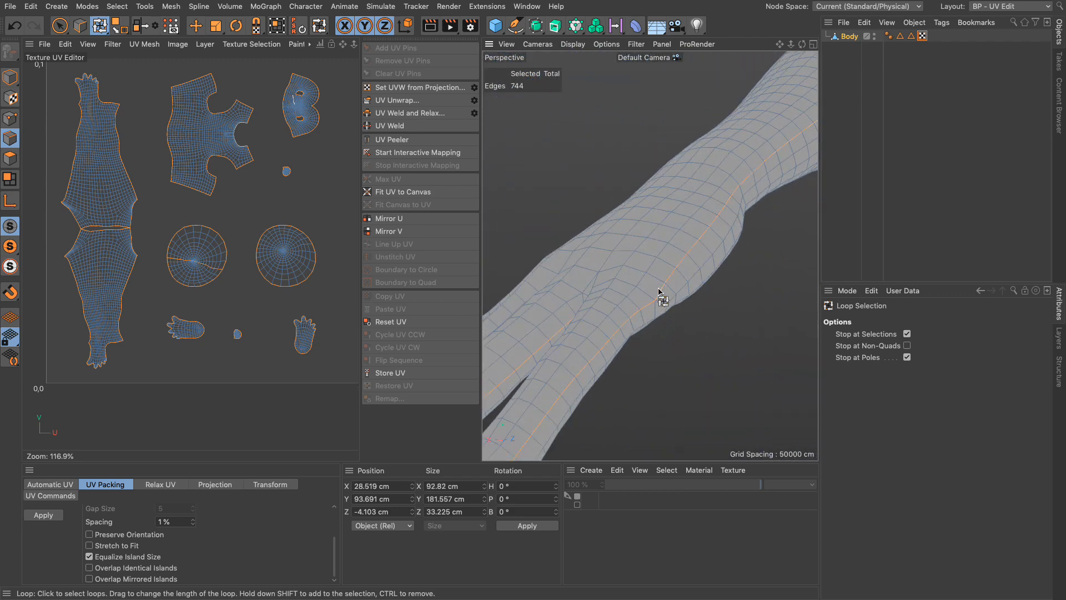
Step: Mirror the seam edge selection from the left arm to the right arm with Mirror Selection
{"action": "right_click_drag", "start_coordinate": [714, 240], "coordinate": [651, 247], "text": "alt"}
{"action": "middle_click_drag", "start_coordinate": [710, 208], "coordinate": [646, 270], "text": "alt"}
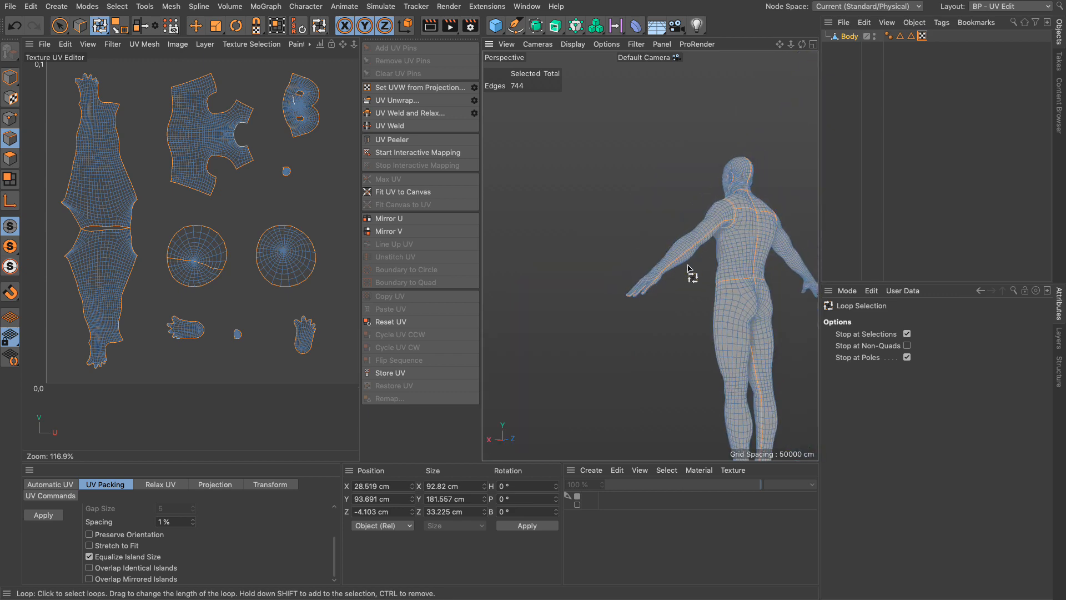
{"action": "middle_click_drag", "start_coordinate": [681, 263], "coordinate": [620, 239], "text": "alt"}
{"action": "right_click_drag", "start_coordinate": [619, 238], "coordinate": [640, 233], "text": "alt"}
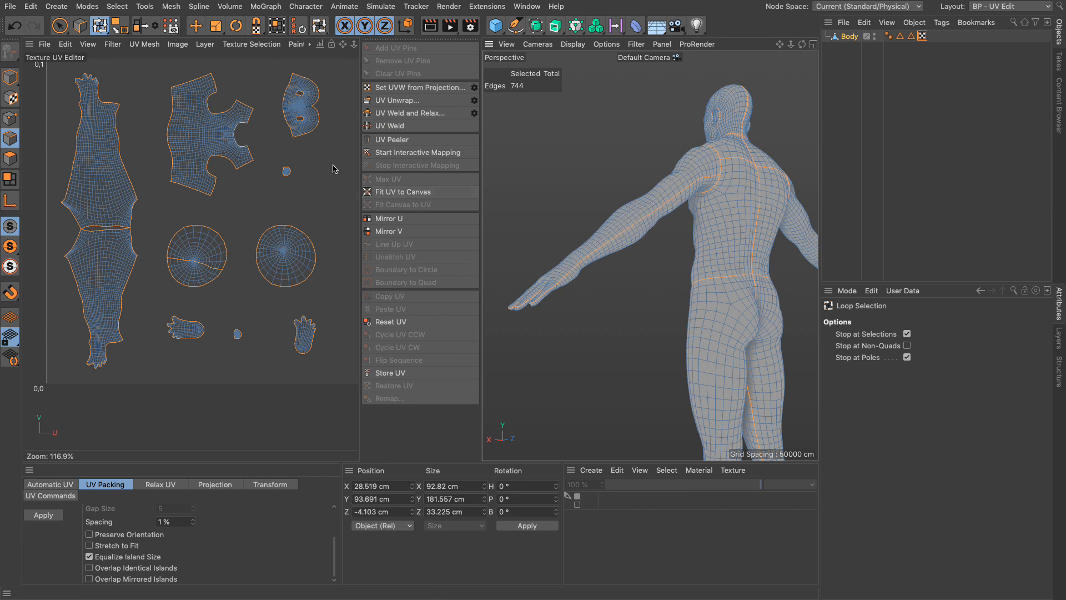
{"action": "left_click", "coordinate": [118, 6]}
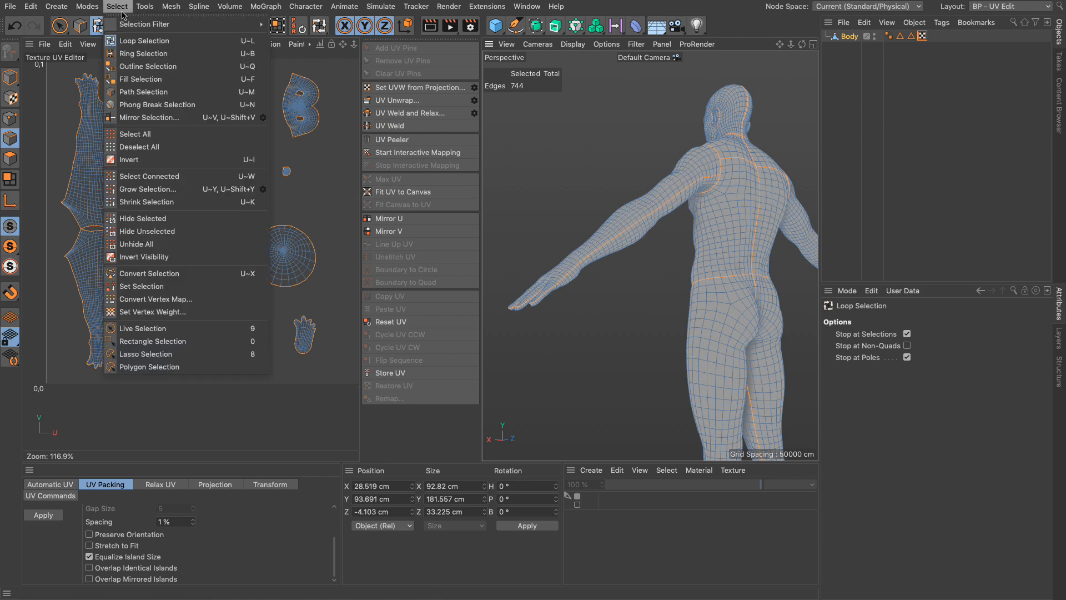
{"action": "left_click", "coordinate": [144, 79]}
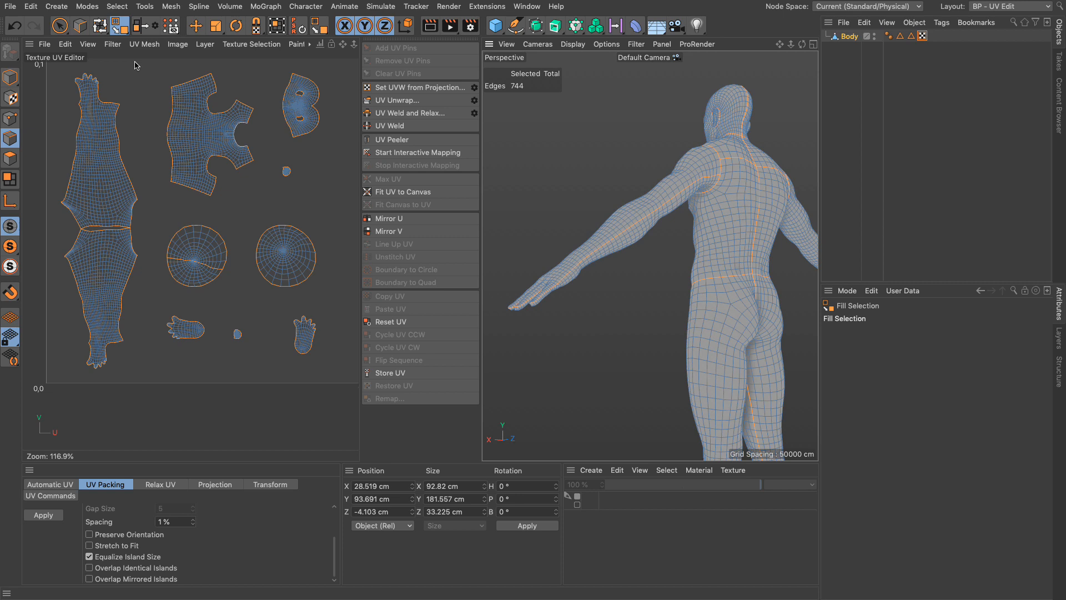
{"action": "left_click", "coordinate": [137, 32]}
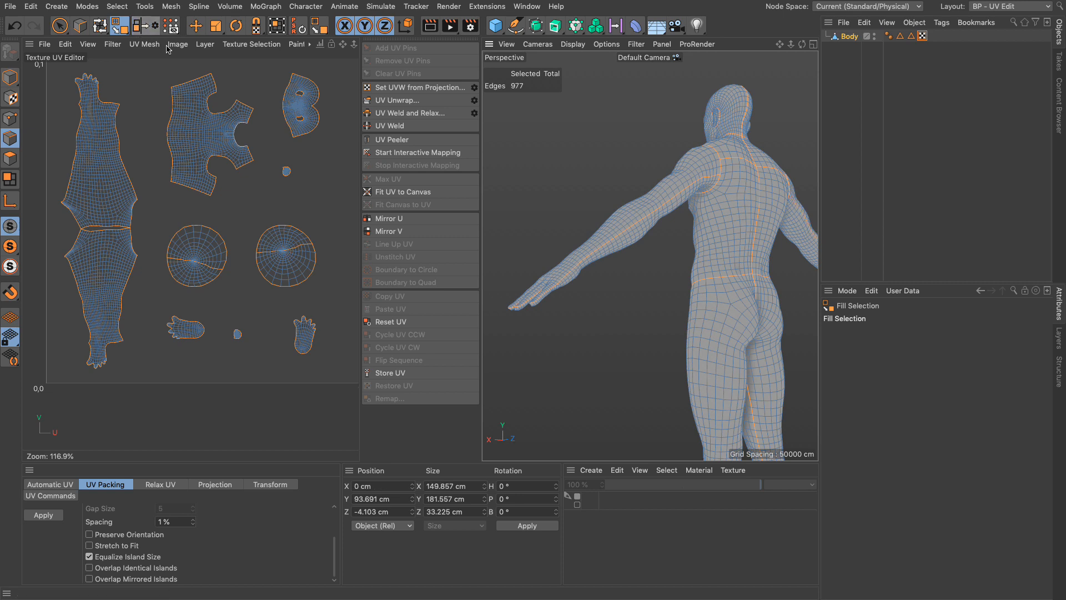
Step: Unwrap the body along the selected seams with UV Unwrap, and clear the edge selection using Live Selection
{"action": "left_click", "coordinate": [413, 102]}
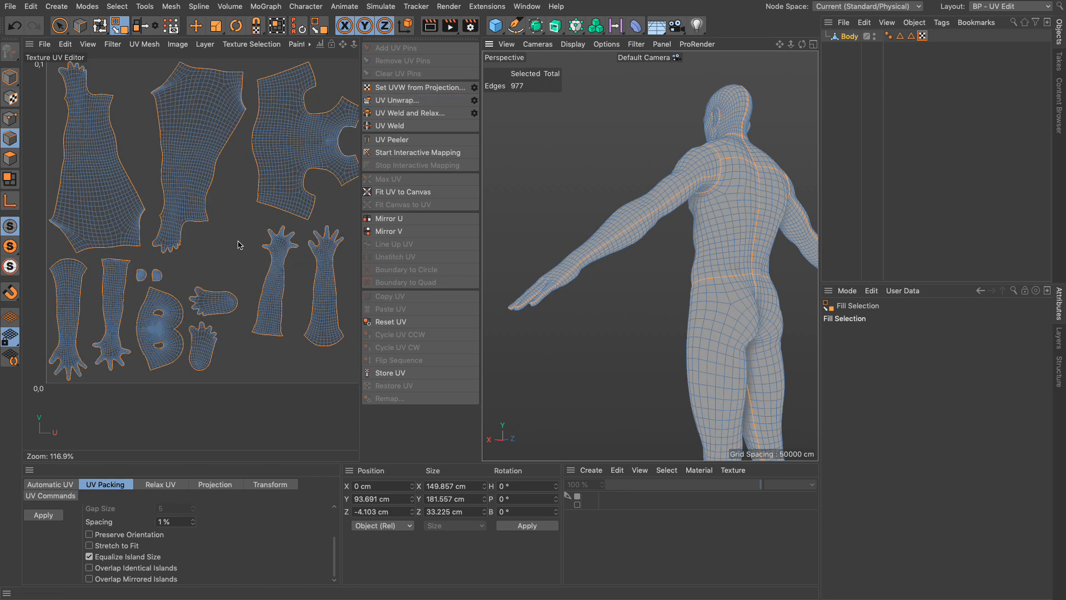
{"action": "middle_click_drag", "start_coordinate": [245, 232], "coordinate": [233, 258], "text": "alt"}
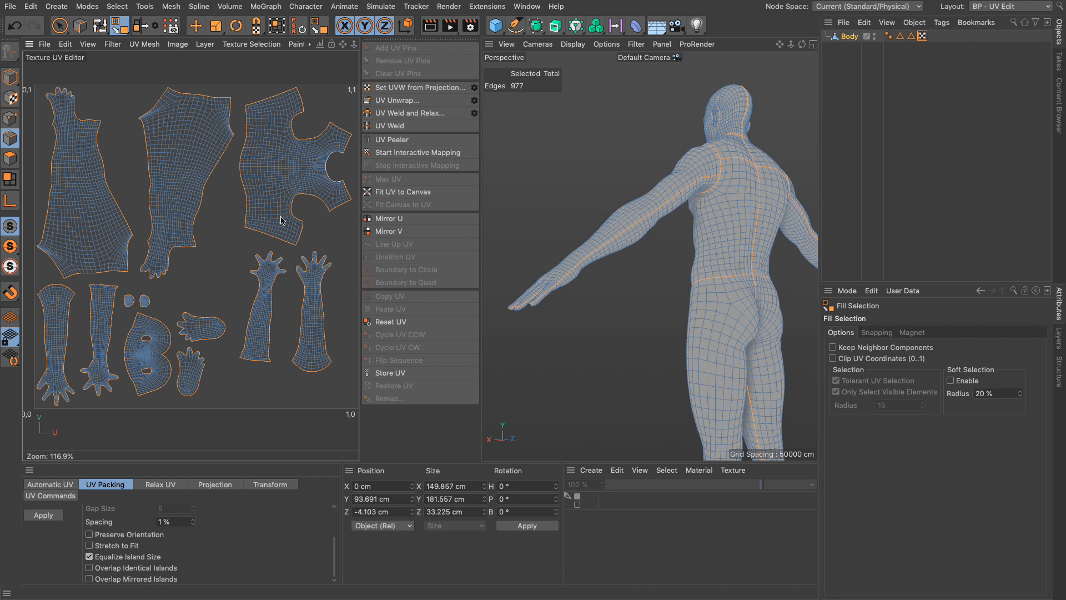
{"action": "left_click", "coordinate": [60, 25]}
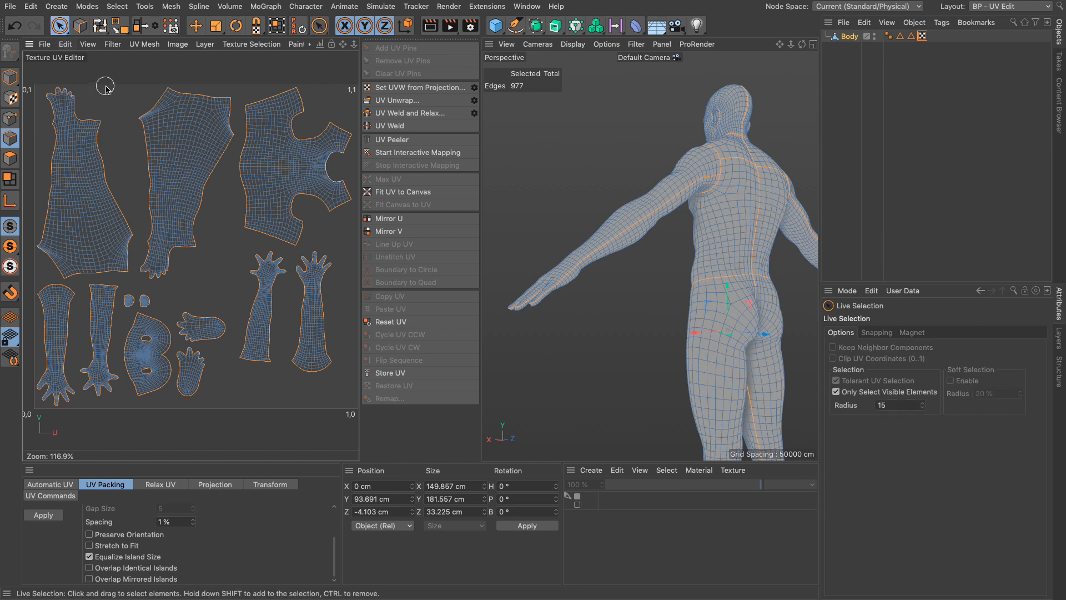
{"action": "left_click", "coordinate": [117, 98]}
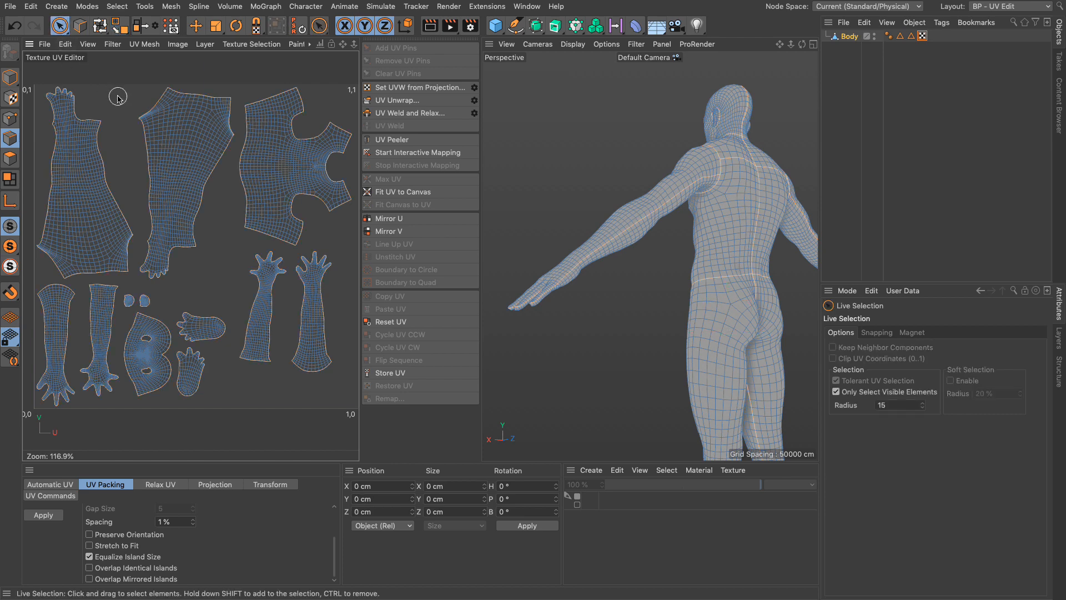
Step: Examine the seam lines along the left arm and hand from several angles, and activate the Move tool
{"action": "left_click_drag", "start_coordinate": [631, 236], "coordinate": [678, 217], "text": "alt"}
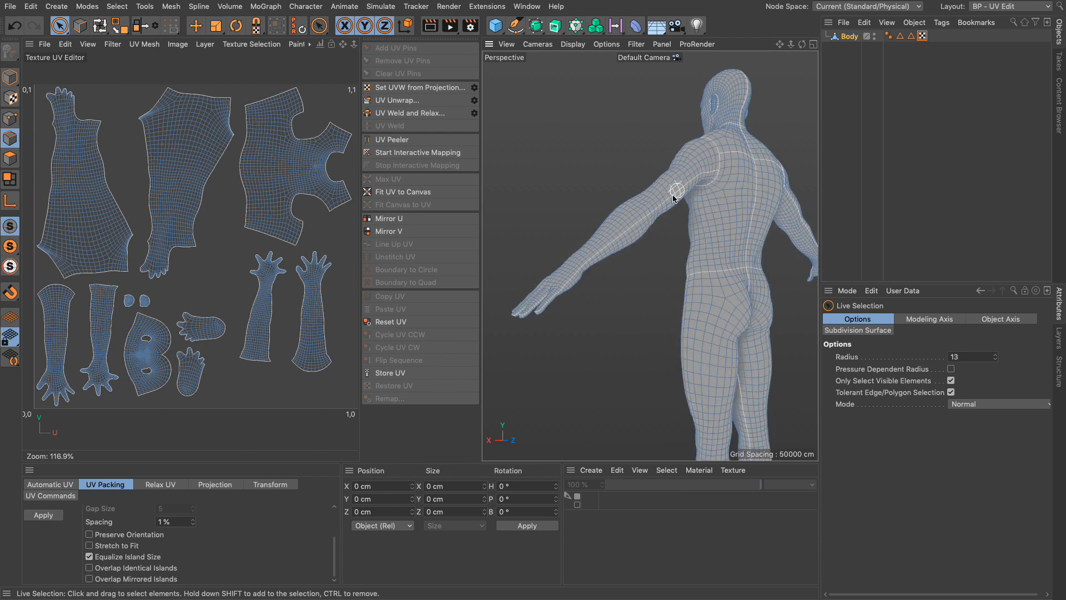
{"action": "scroll", "coordinate": [605, 255], "scroll_direction": "up", "scroll_amount": 3}
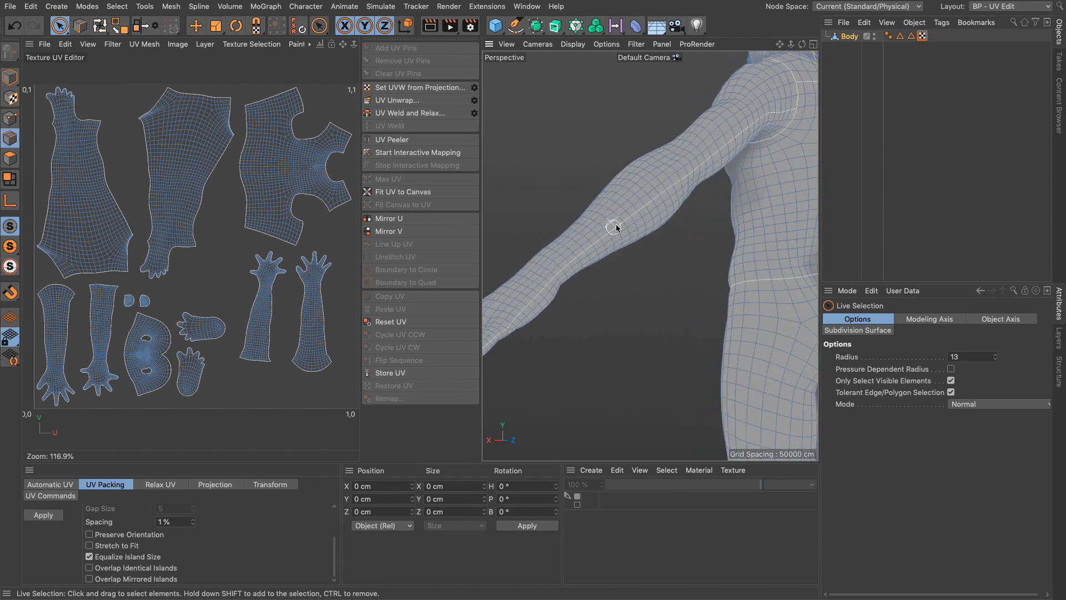
{"action": "left_click_drag", "start_coordinate": [621, 222], "coordinate": [532, 305], "text": "alt"}
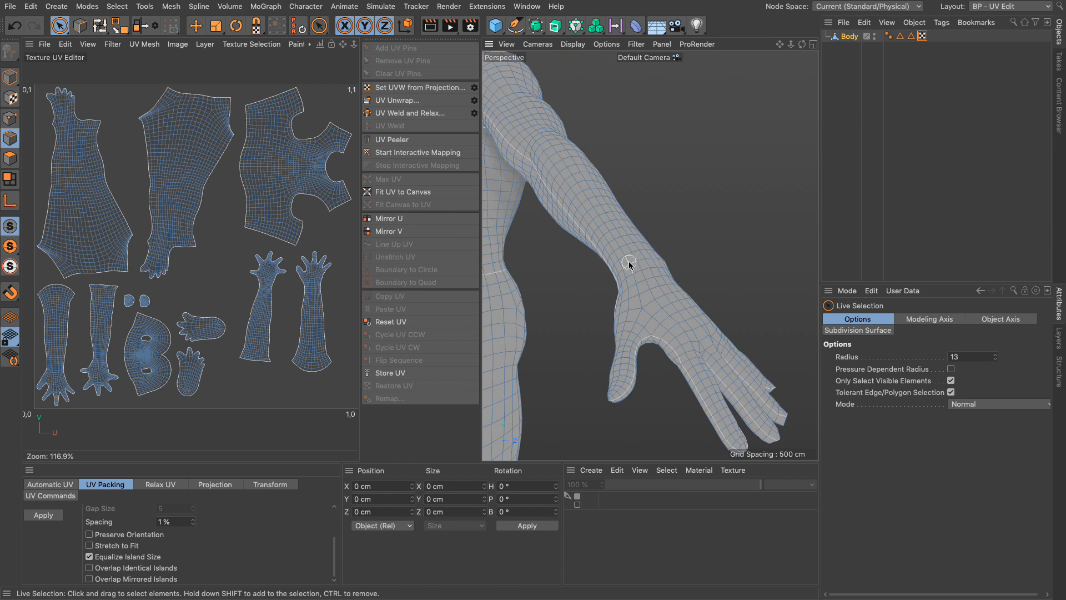
{"action": "left_click_drag", "start_coordinate": [631, 262], "coordinate": [609, 217], "text": "alt"}
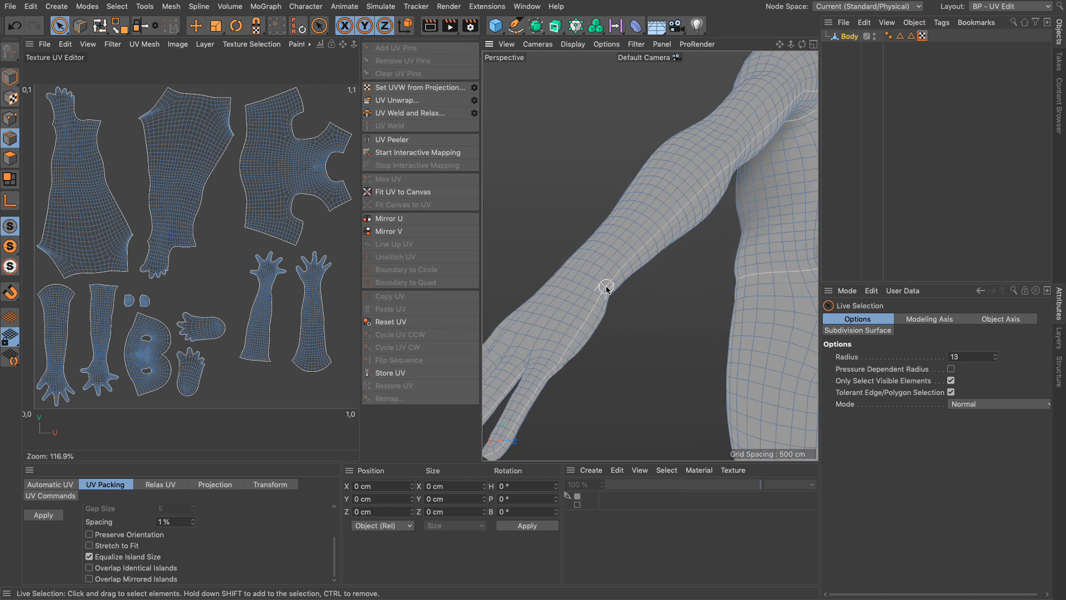
{"action": "left_click", "coordinate": [195, 25]}
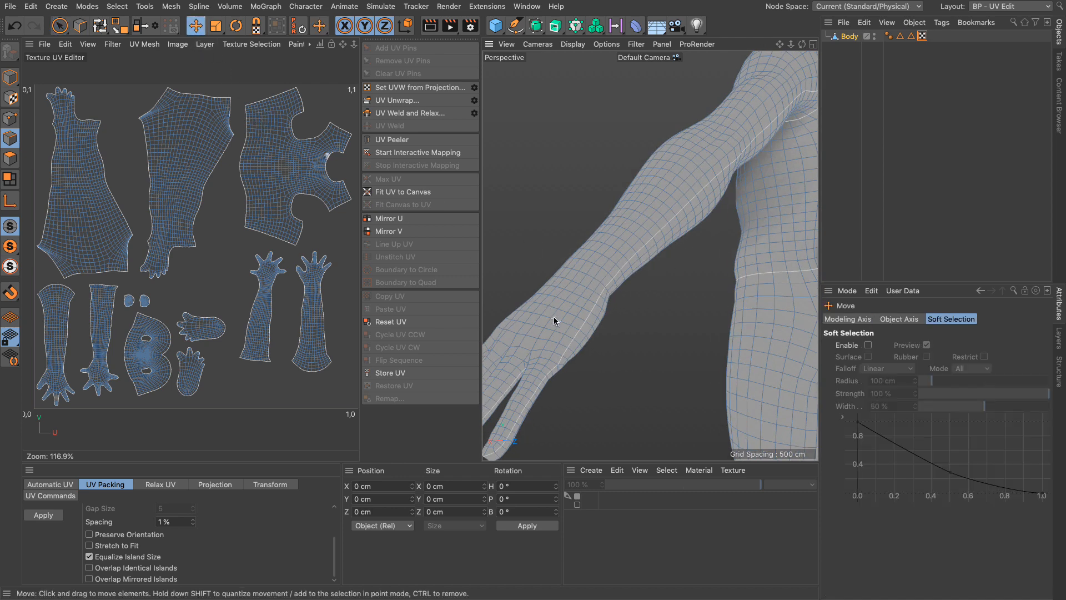
{"action": "left_click_drag", "start_coordinate": [553, 321], "coordinate": [570, 313], "text": "alt"}
{"action": "scroll", "coordinate": [521, 384], "scroll_direction": "up", "scroll_amount": 4}
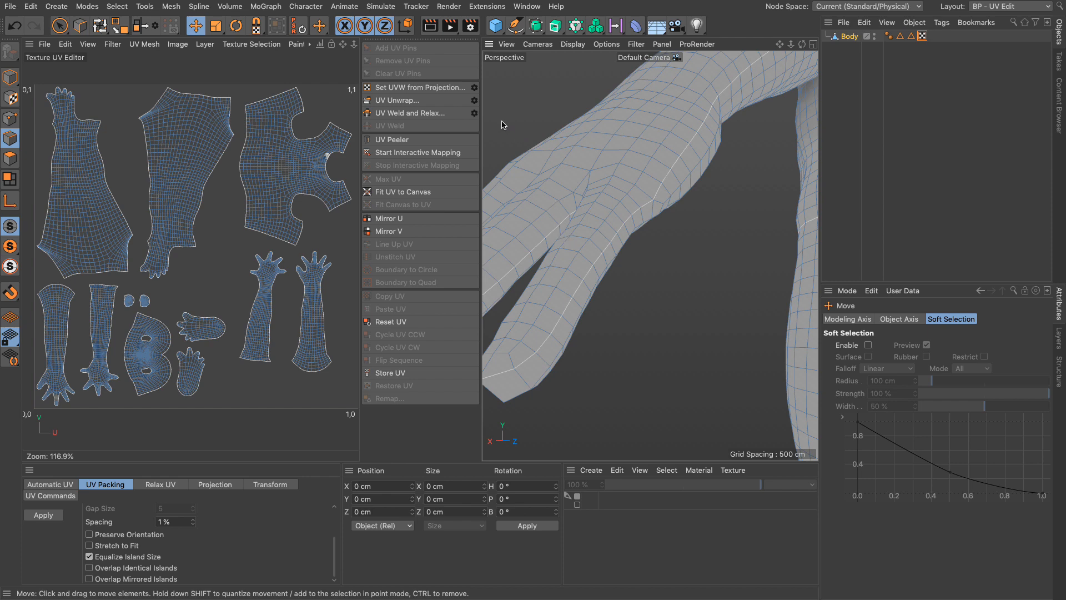
Step: In the preferences, set the UV Seams Color of the Texture UV Editor to magenta with hue 311°, saturation 100% and value 78%
{"action": "left_click", "coordinate": [31, 6]}
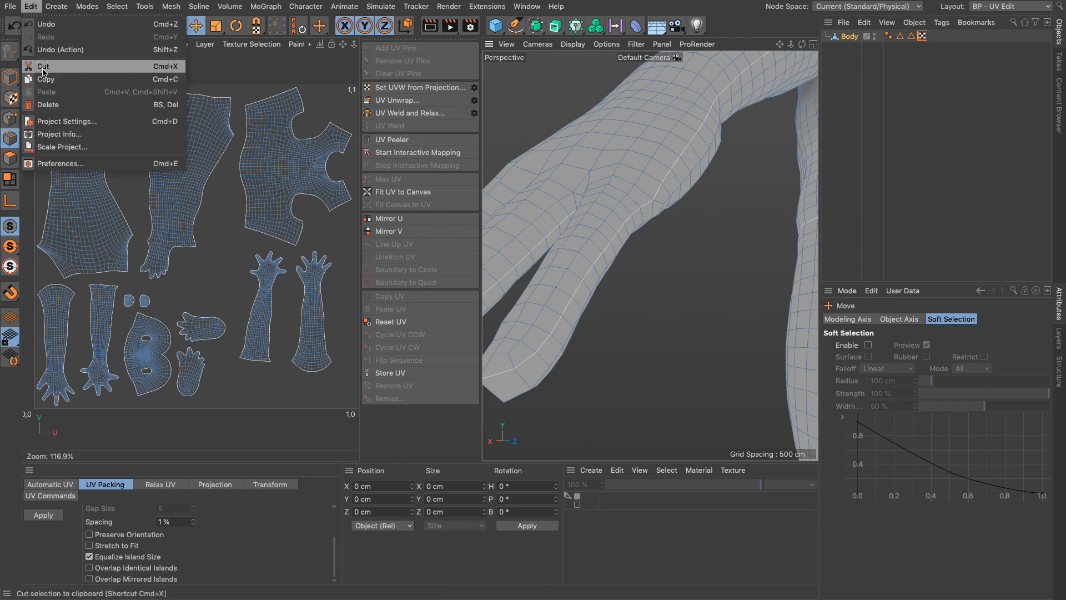
{"action": "left_click", "coordinate": [60, 163]}
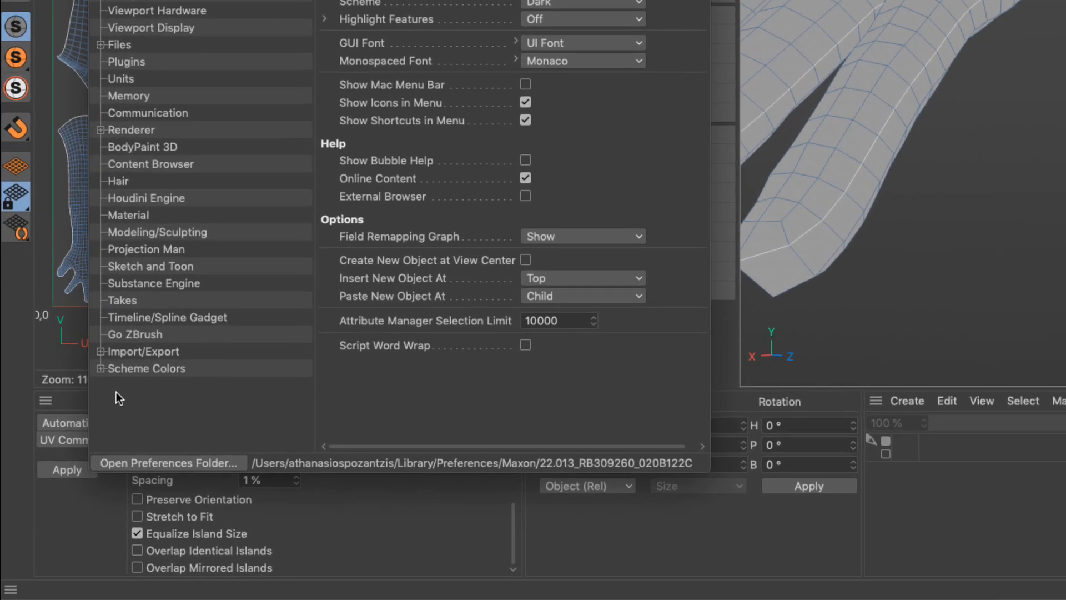
{"action": "left_click", "coordinate": [102, 369]}
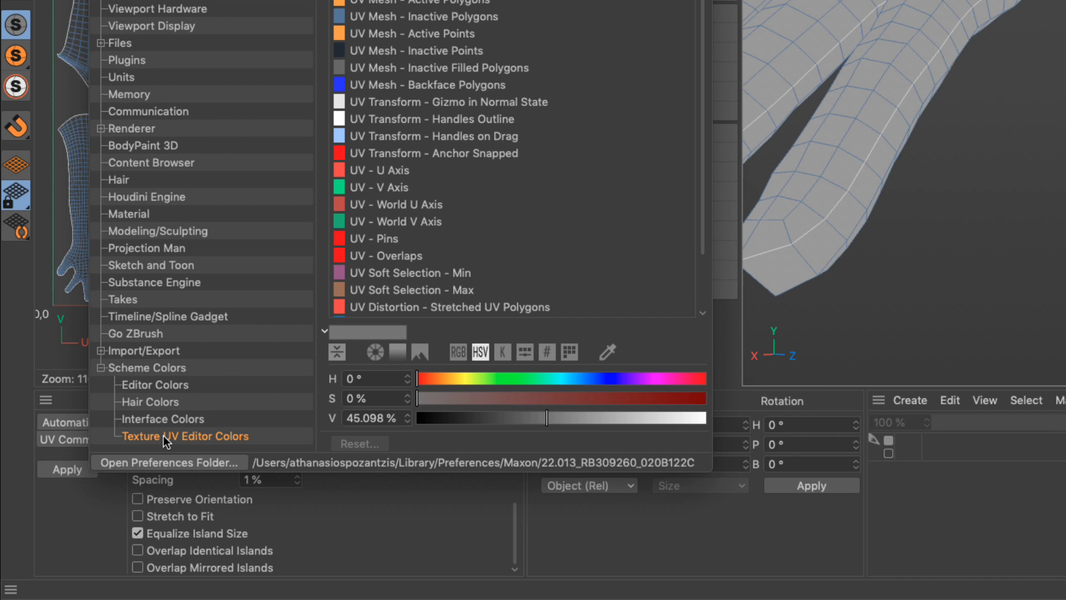
{"action": "scroll", "coordinate": [482, 212], "scroll_direction": "down", "scroll_amount": 3}
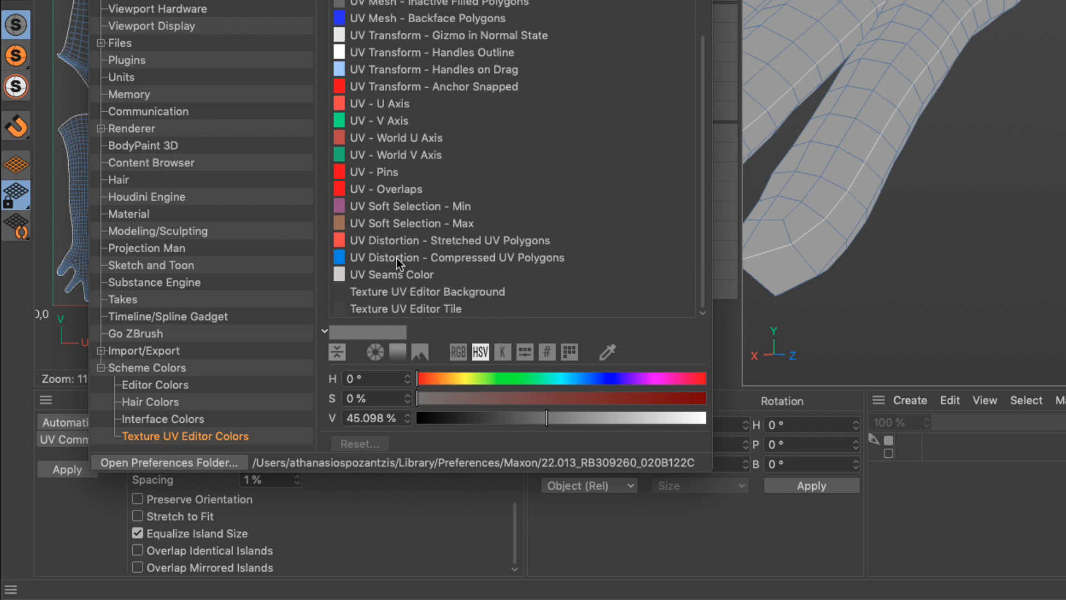
{"action": "left_click", "coordinate": [409, 274]}
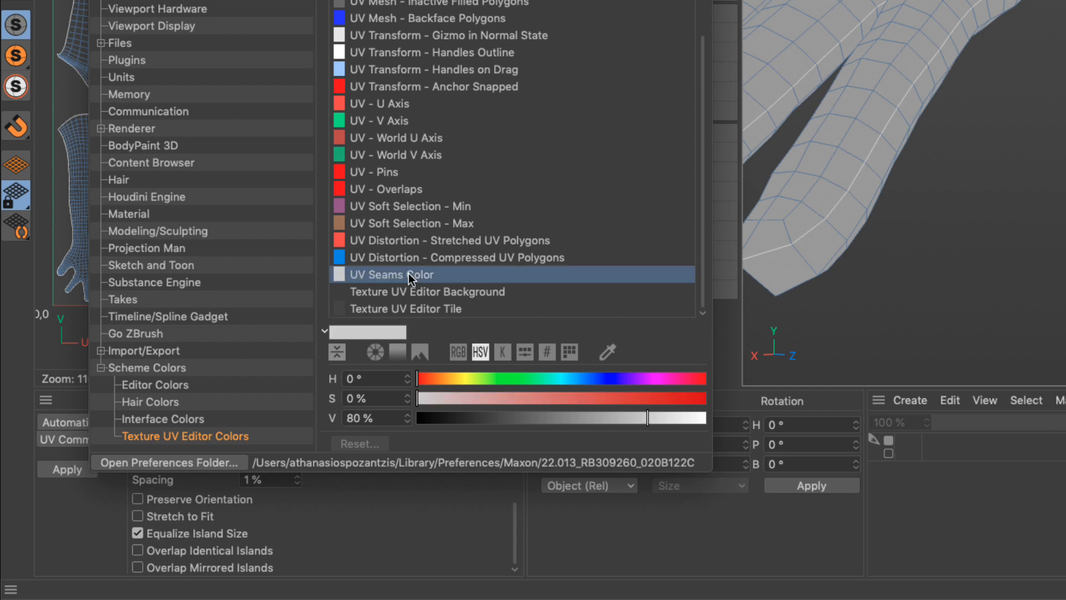
{"action": "left_click", "coordinate": [510, 378]}
{"action": "left_click_drag", "start_coordinate": [625, 402], "coordinate": [737, 404]}
{"action": "mouse_move", "coordinate": [647, 417]}
{"action": "left_mouse_down"}
{"action": "mouse_move", "coordinate": [554, 407]}
{"action": "mouse_move", "coordinate": [641, 417]}
{"action": "left_mouse_up"}
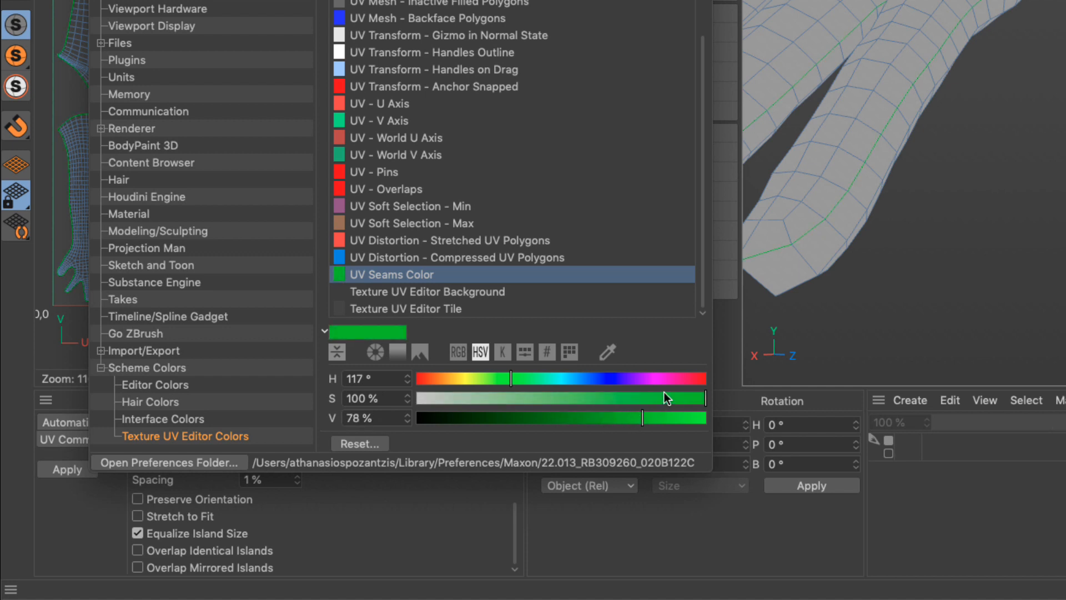
{"action": "left_click", "coordinate": [602, 381]}
{"action": "mouse_move", "coordinate": [601, 381]}
{"action": "left_mouse_down"}
{"action": "mouse_move", "coordinate": [585, 382]}
{"action": "mouse_move", "coordinate": [667, 383]}
{"action": "left_mouse_up"}
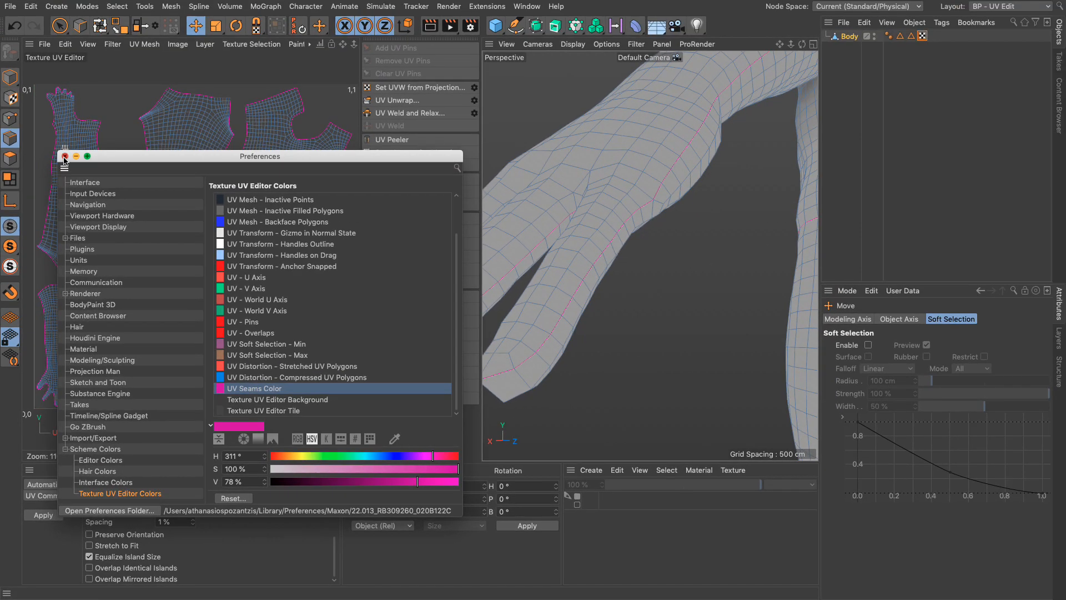
{"action": "left_click", "coordinate": [65, 154]}
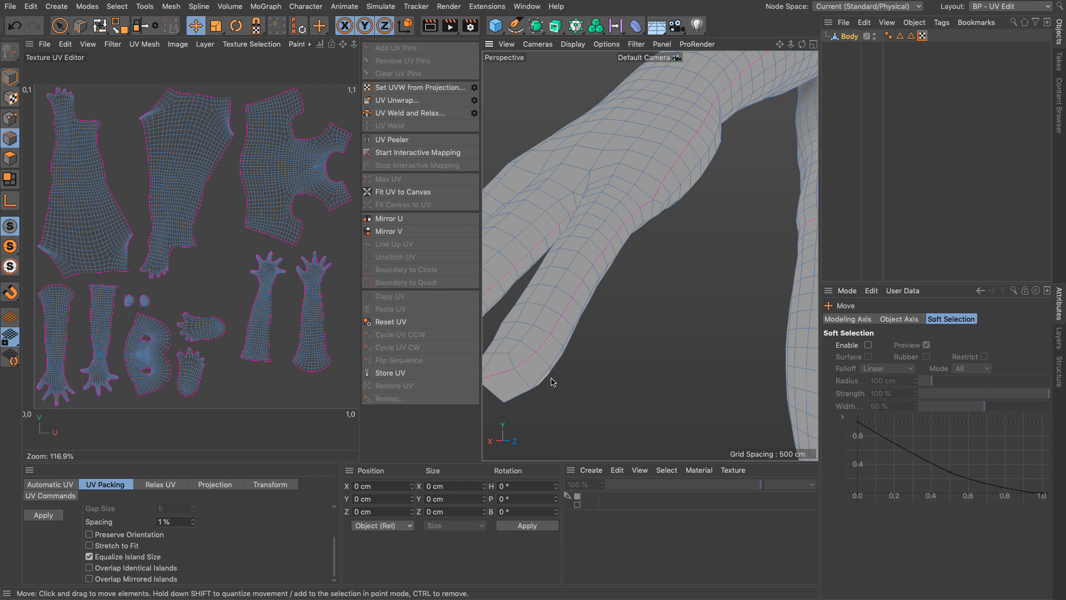
Step: Select the seam edge loop running along the back of the left arm up to the shoulder seam
{"action": "key", "text": "super+z"}
{"action": "left_click", "coordinate": [524, 366]}
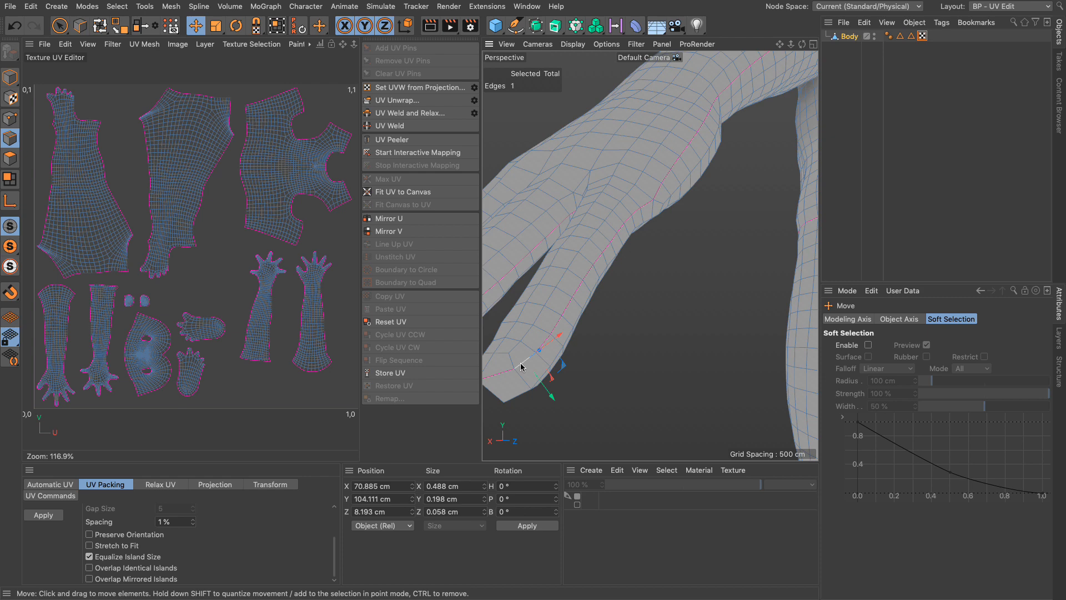
{"action": "scroll", "coordinate": [693, 132], "scroll_direction": "down", "scroll_amount": 10}
{"action": "middle_click_drag", "start_coordinate": [689, 130], "coordinate": [514, 338], "text": "alt"}
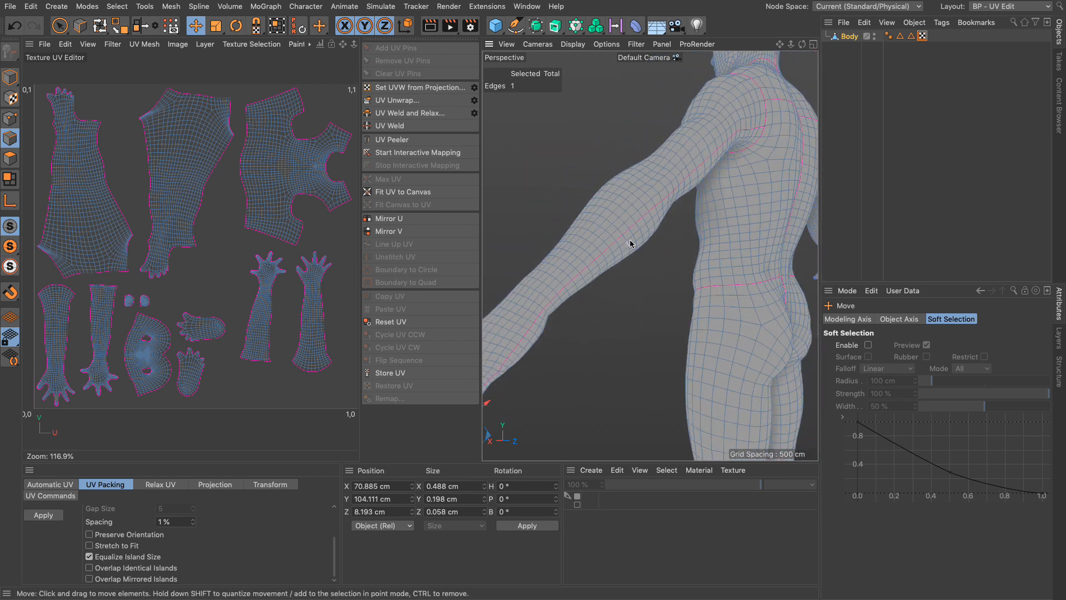
{"action": "scroll", "coordinate": [765, 127], "scroll_direction": "up", "scroll_amount": 10}
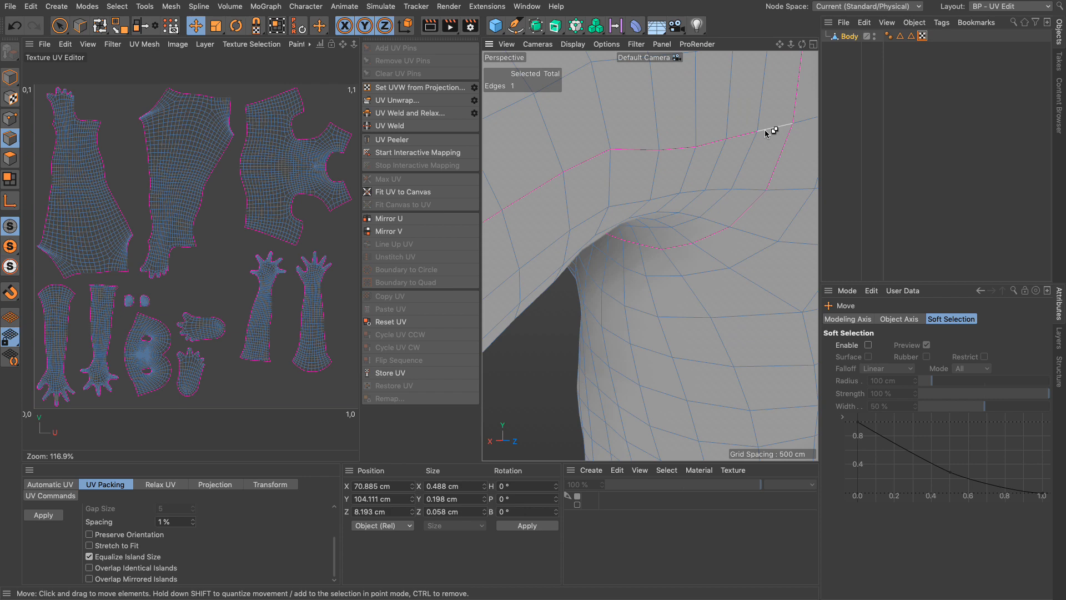
{"action": "double_click", "coordinate": [764, 129]}
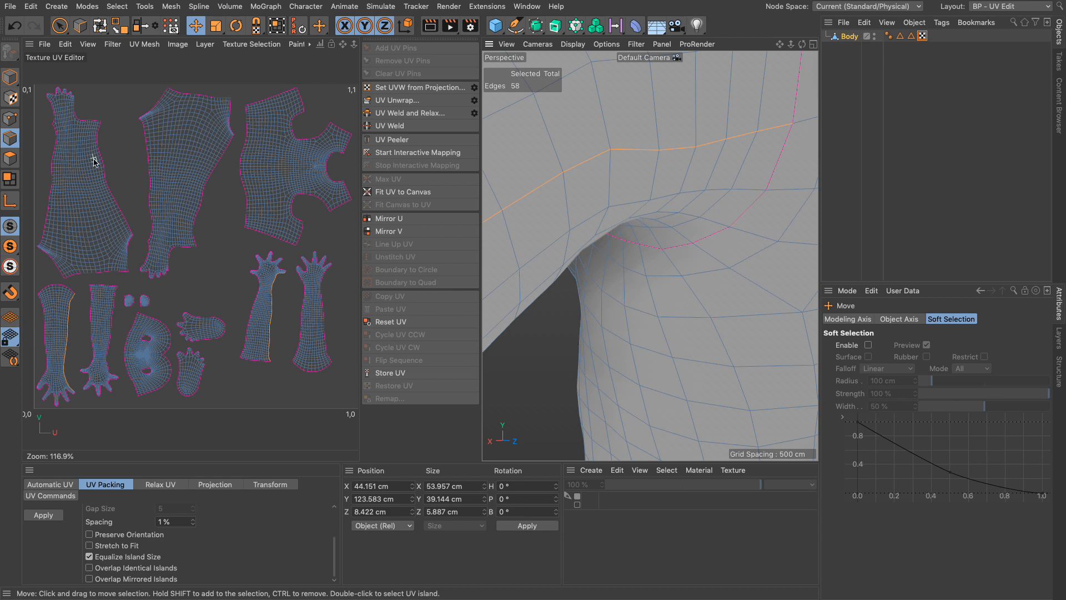
Step: Display the island boundaries as UV Connectivity to compare matching edges, and switch them back to UV Seams
{"action": "left_click", "coordinate": [87, 45]}
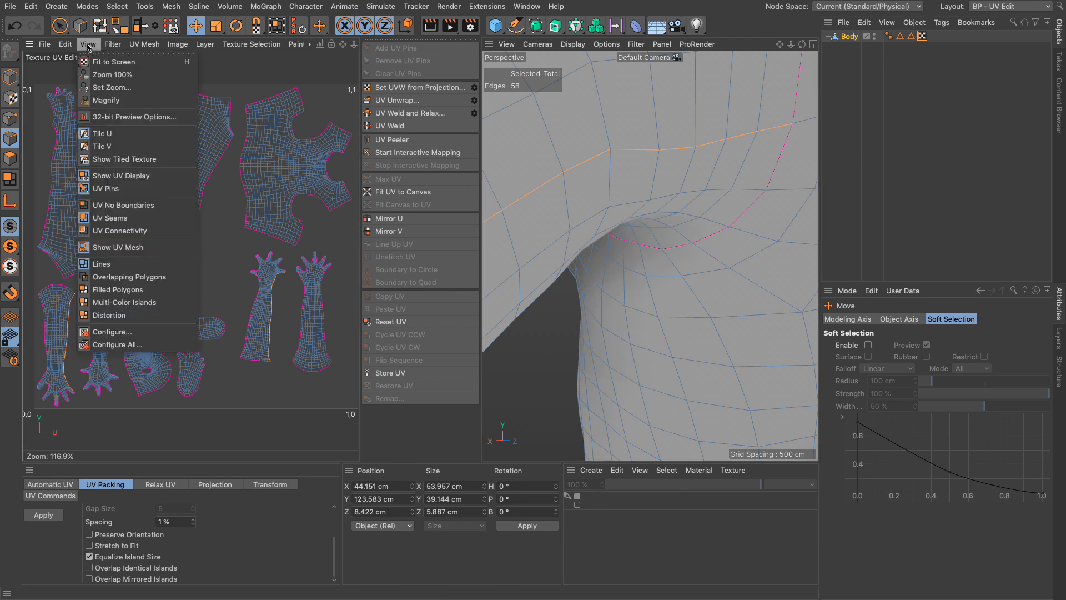
{"action": "left_click", "coordinate": [113, 231]}
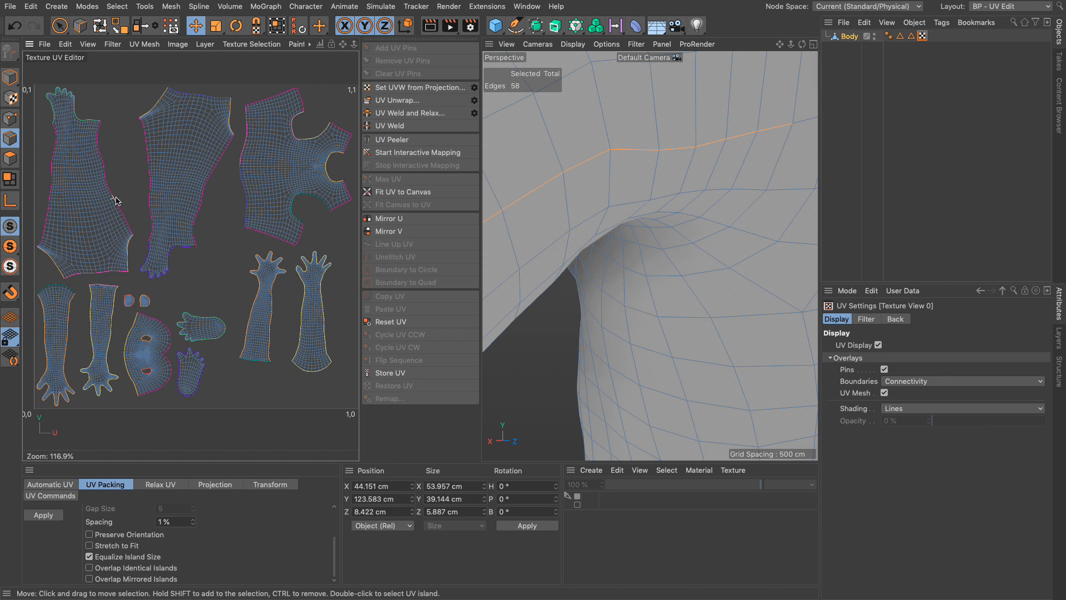
{"action": "left_click", "coordinate": [88, 44]}
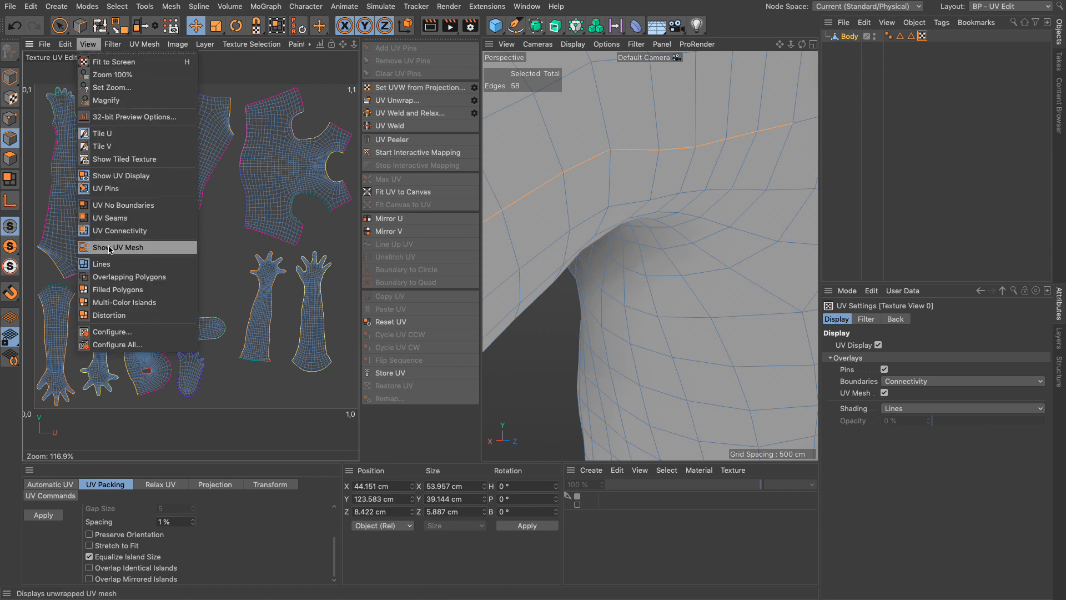
{"action": "left_click", "coordinate": [135, 220]}
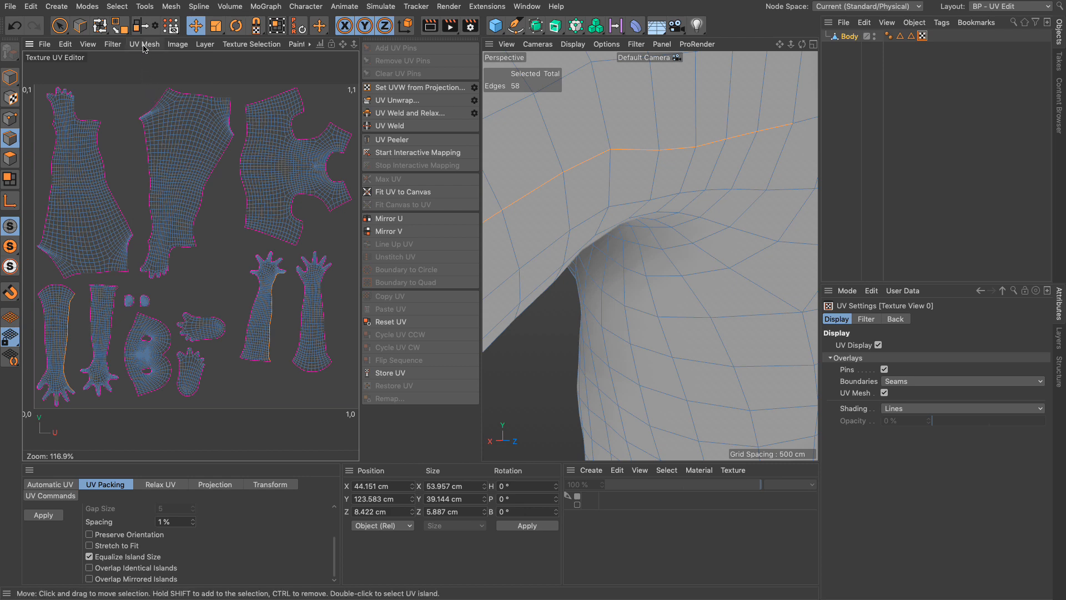
Step: Mirror the selected arm seam to the right arm and join the arm islands with UV Weld and Relax
{"action": "left_click", "coordinate": [141, 27]}
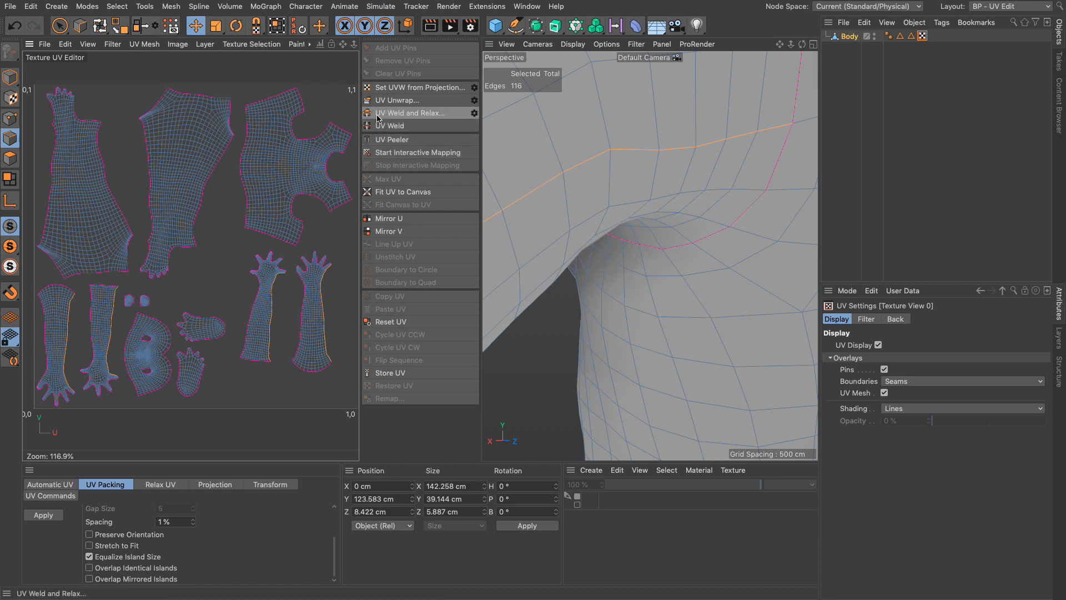
{"action": "left_click", "coordinate": [442, 117]}
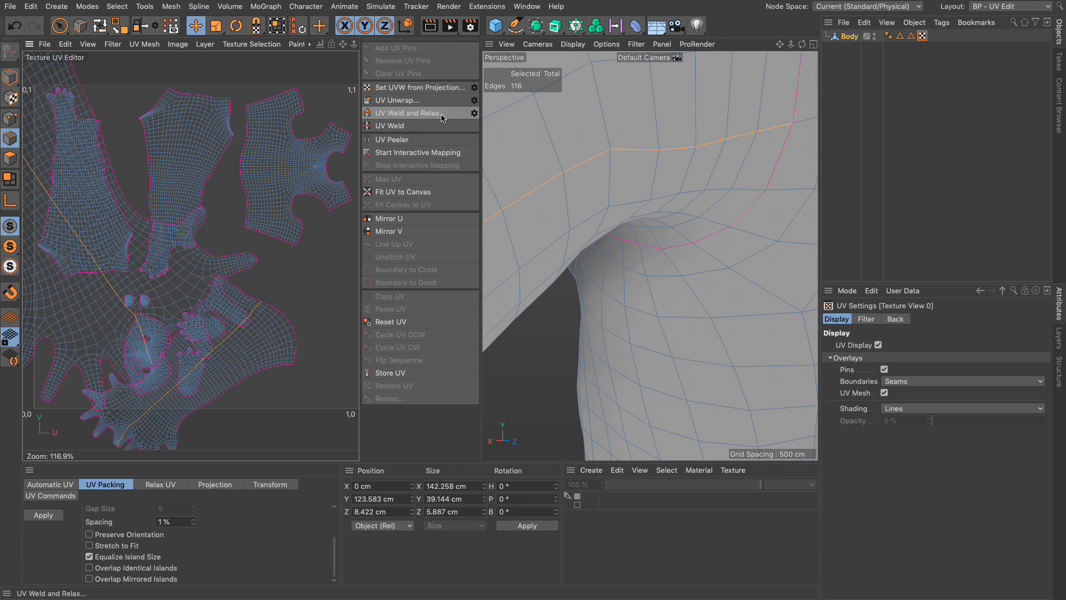
Step: Repack all UV islands using UV Packing with 1% spacing and Equalize Island Size enabled
{"action": "scroll", "coordinate": [266, 227], "scroll_direction": "down", "scroll_amount": 4}
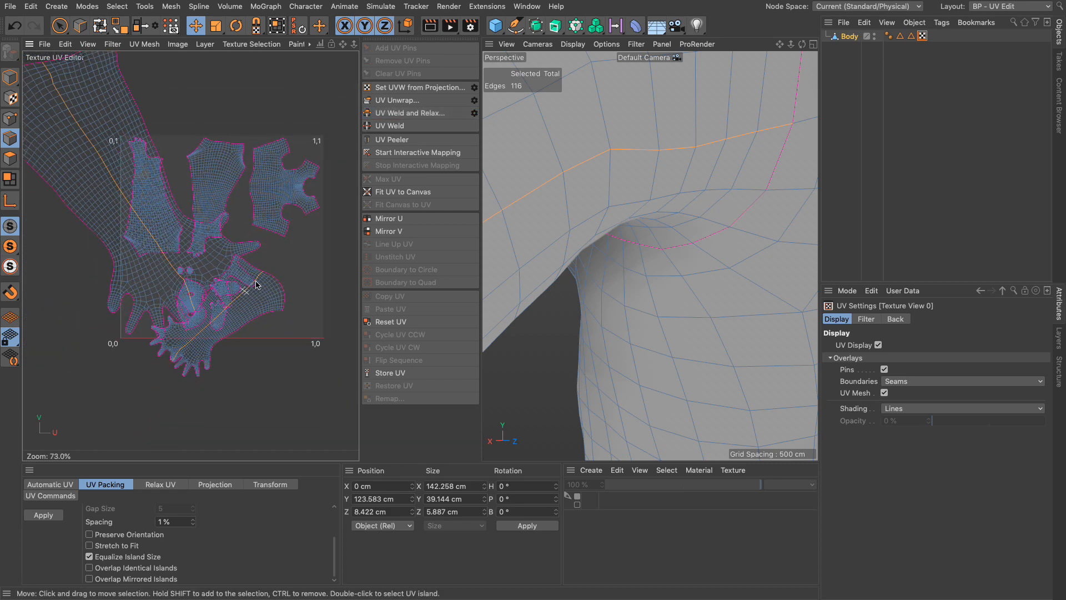
{"action": "scroll", "coordinate": [294, 259], "scroll_direction": "down", "scroll_amount": 3}
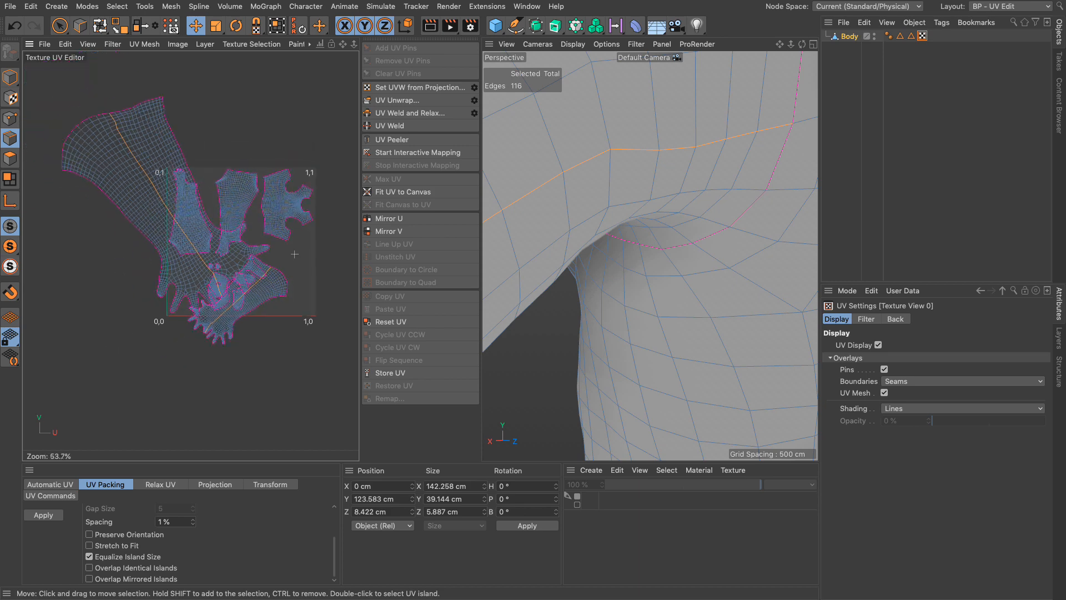
{"action": "left_click", "coordinate": [16, 163]}
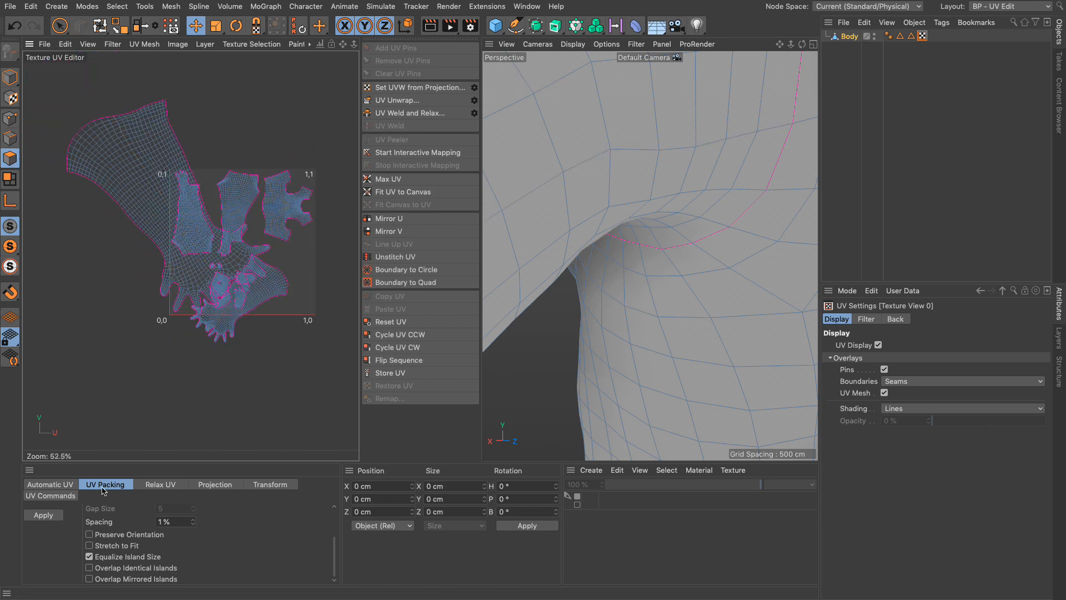
{"action": "left_click", "coordinate": [48, 515]}
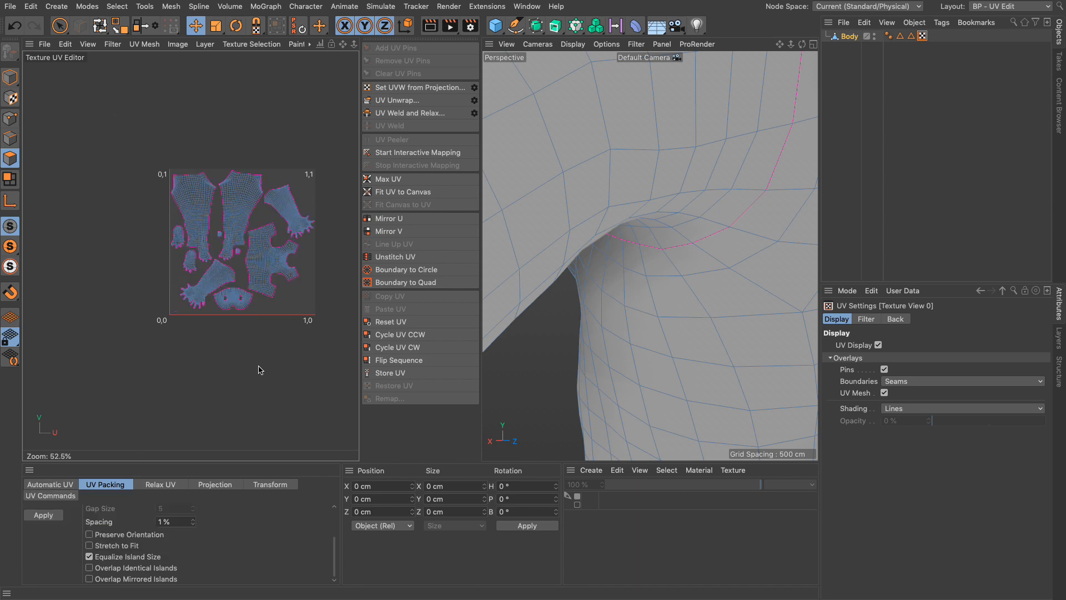
{"action": "scroll", "coordinate": [214, 283], "scroll_direction": "up", "scroll_amount": 5}
{"action": "scroll", "coordinate": [214, 284], "scroll_direction": "down", "scroll_amount": 4}
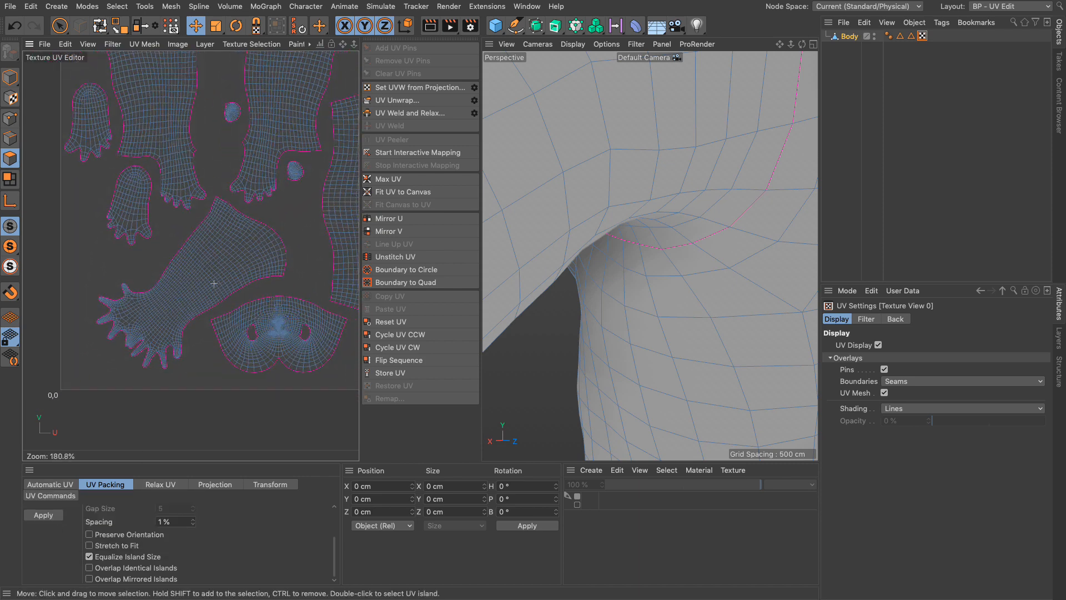
{"action": "scroll", "coordinate": [682, 341], "scroll_direction": "down", "scroll_amount": 5}
Step: Select the seam edges along the outer side of the left foot, from the little toe to just before the heel
{"action": "right_click_drag", "start_coordinate": [645, 353], "coordinate": [638, 400], "text": "alt"}
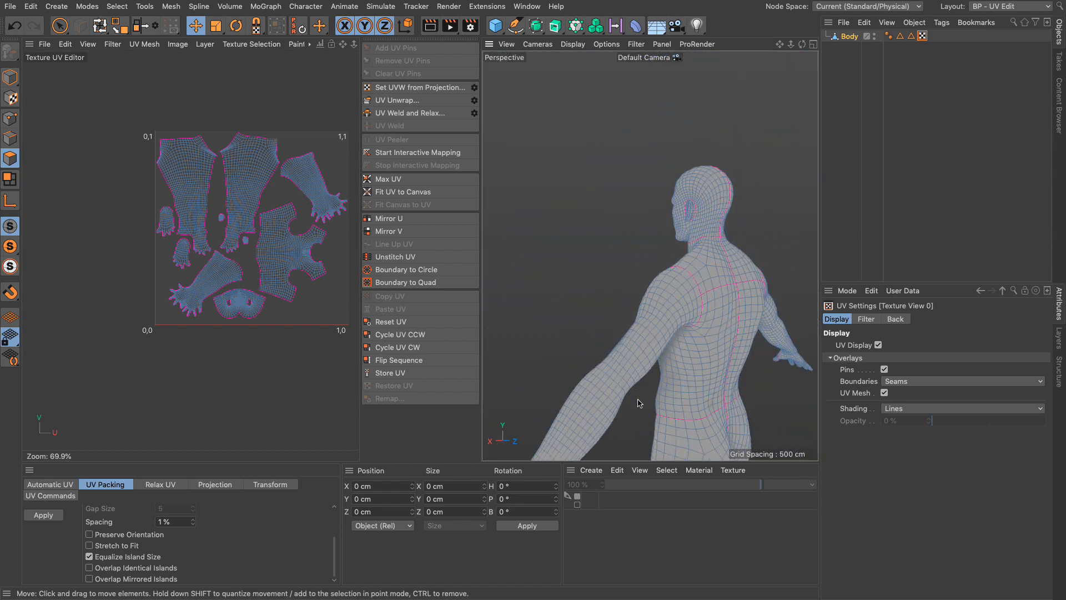
{"action": "middle_click_drag", "start_coordinate": [639, 401], "coordinate": [650, 255], "text": "alt"}
{"action": "mouse_move", "coordinate": [650, 255]}
{"action": "right_mouse_down", "text": "alt"}
{"action": "mouse_move", "coordinate": [667, 265]}
{"action": "mouse_move", "coordinate": [654, 253]}
{"action": "right_mouse_up", "text": "alt"}
{"action": "middle_click_drag", "start_coordinate": [634, 412], "coordinate": [642, 261], "text": "alt"}
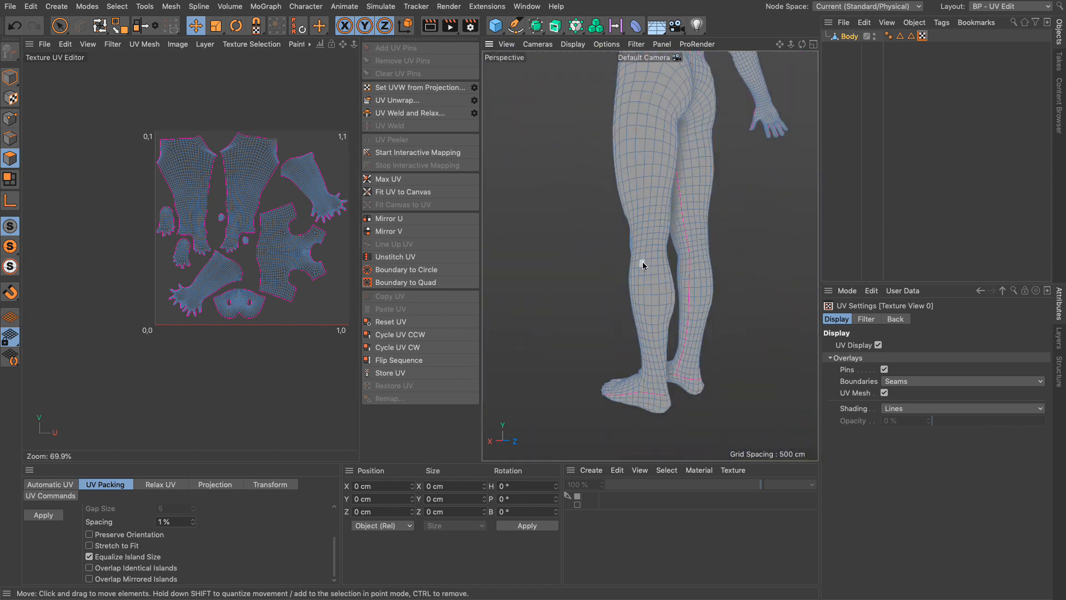
{"action": "left_click_drag", "start_coordinate": [653, 400], "coordinate": [588, 426], "text": "alt"}
{"action": "middle_click_drag", "start_coordinate": [618, 426], "coordinate": [609, 376], "text": "alt"}
{"action": "right_click_drag", "start_coordinate": [589, 371], "coordinate": [671, 363], "text": "alt"}
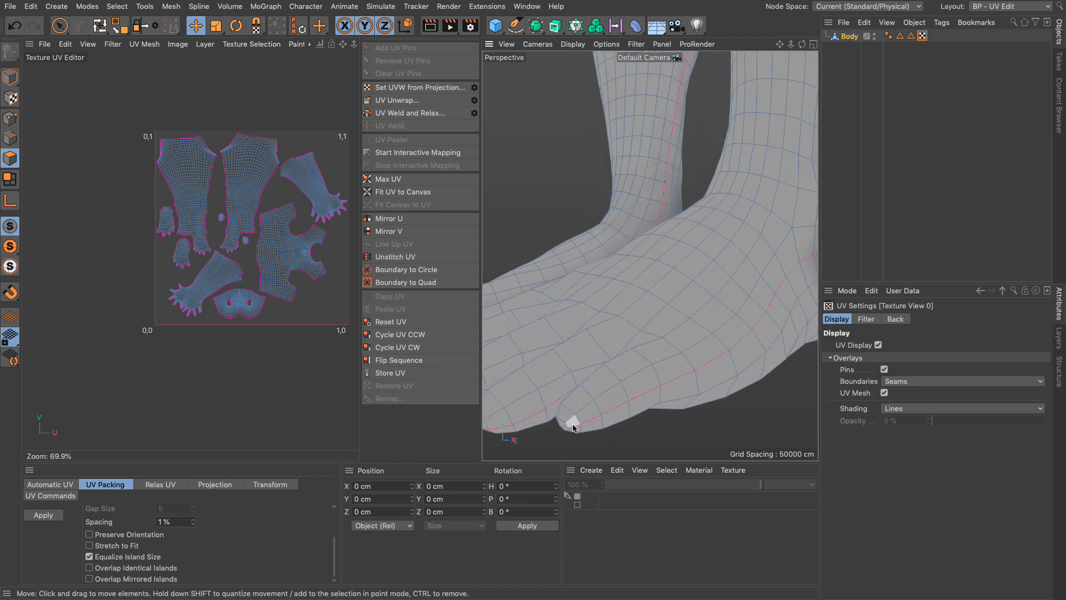
{"action": "left_click", "coordinate": [11, 139]}
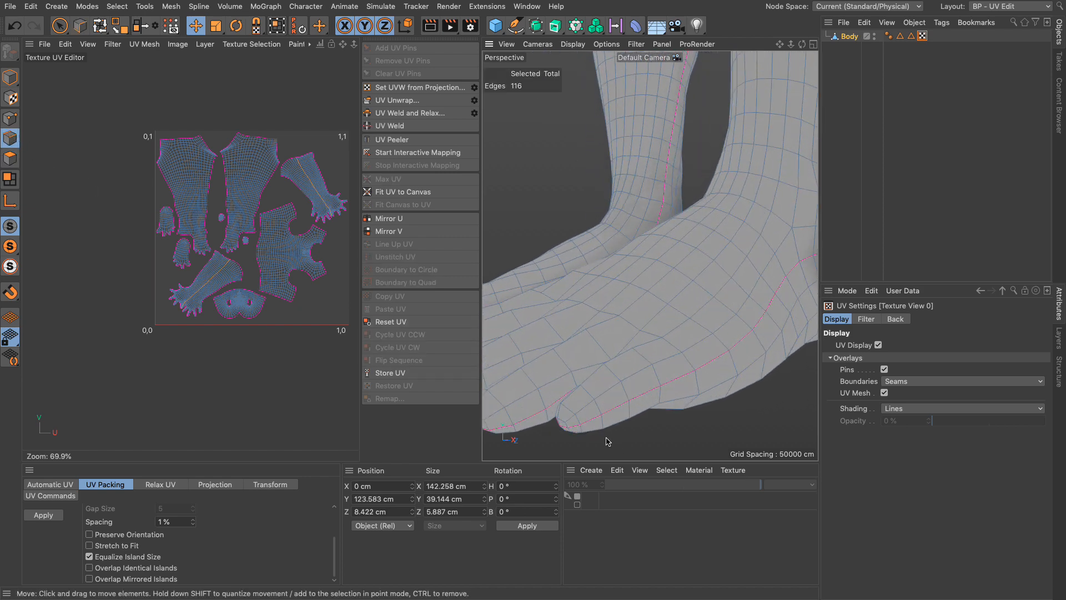
{"action": "left_click", "coordinate": [576, 427]}
{"action": "middle_click_drag", "start_coordinate": [712, 358], "coordinate": [659, 377], "text": "alt"}
{"action": "left_click_drag", "start_coordinate": [661, 357], "coordinate": [759, 353], "text": "alt"}
{"action": "middle_click_drag", "start_coordinate": [759, 354], "coordinate": [564, 346], "text": "alt"}
{"action": "left_click_drag", "start_coordinate": [632, 334], "coordinate": [696, 332], "text": "alt"}
{"action": "right_click_drag", "start_coordinate": [755, 341], "coordinate": [693, 348], "text": "alt"}
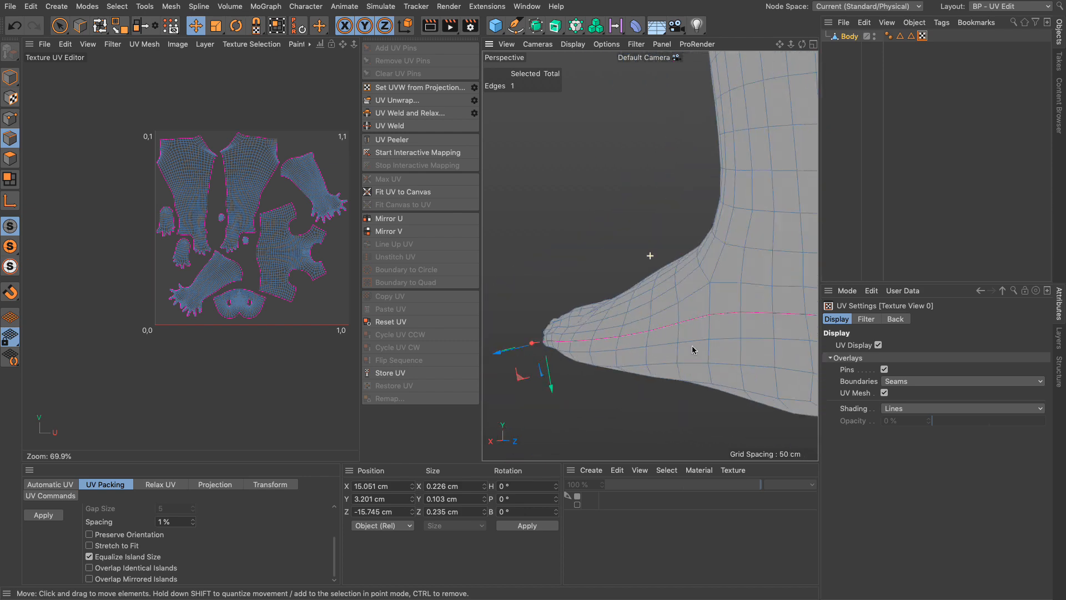
{"action": "left_click_drag", "start_coordinate": [692, 348], "coordinate": [541, 354], "text": "alt"}
{"action": "left_click_drag", "start_coordinate": [656, 352], "coordinate": [685, 350], "text": "alt"}
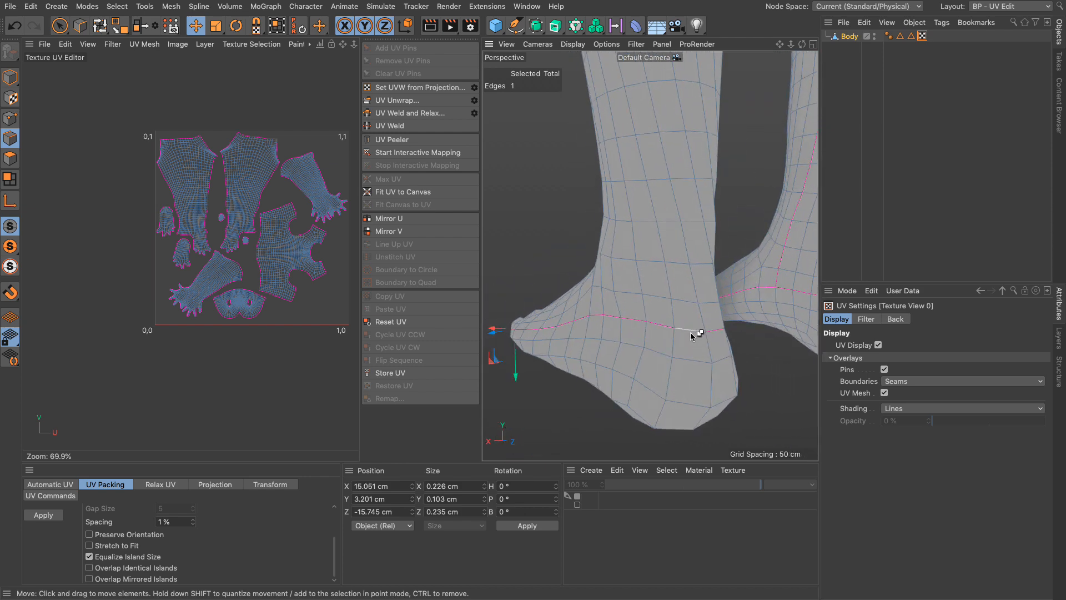
{"action": "left_click", "coordinate": [692, 331], "text": "ctrl+shift"}
Step: Mirror the foot seam selection to the other foot and join the sole islands to the legs with UV Weld and Relax
{"action": "left_click", "coordinate": [145, 25]}
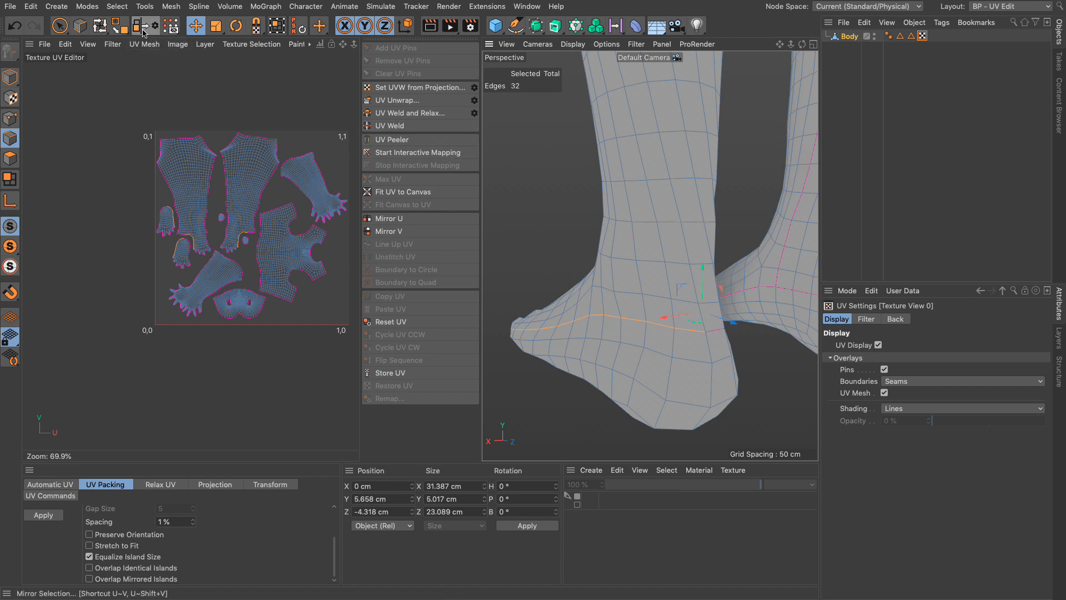
{"action": "left_click", "coordinate": [408, 113]}
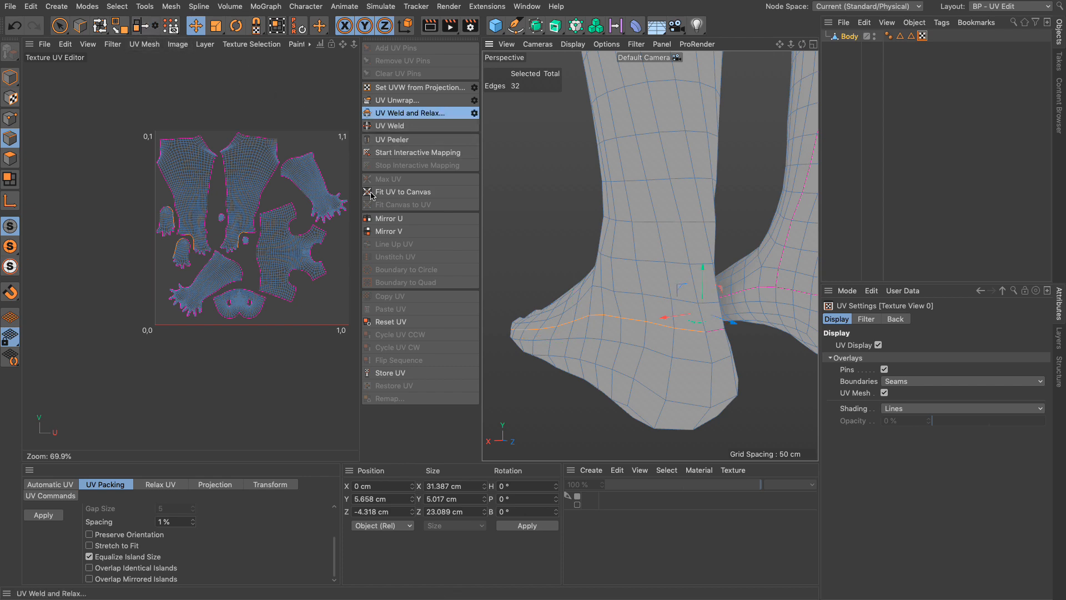
{"action": "scroll", "coordinate": [183, 253], "scroll_direction": "up", "scroll_amount": 6}
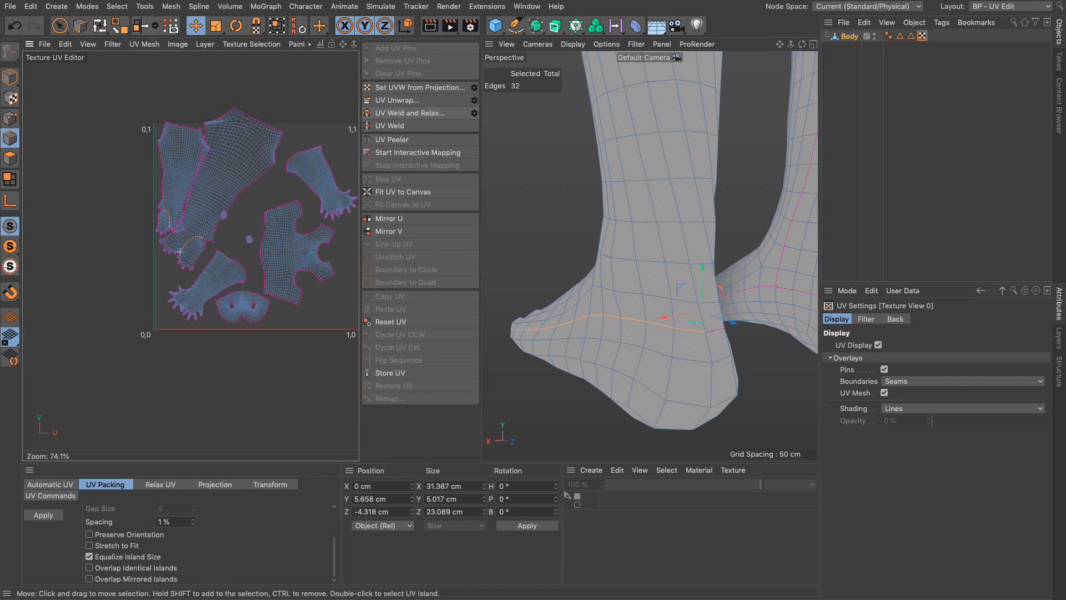
{"action": "scroll", "coordinate": [179, 252], "scroll_direction": "up", "scroll_amount": 1}
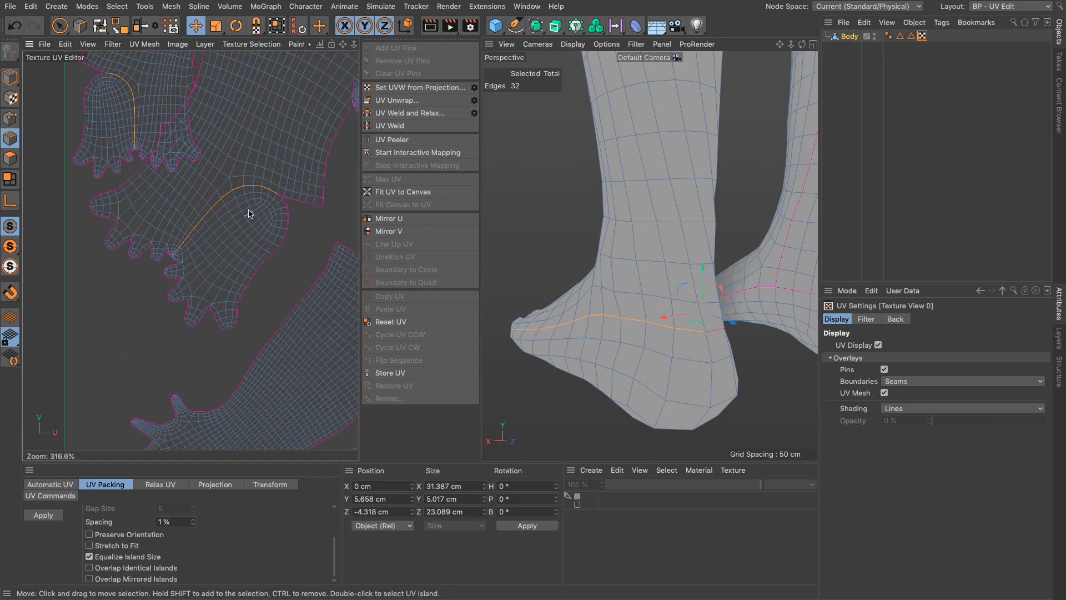
{"action": "scroll", "coordinate": [288, 204], "scroll_direction": "down", "scroll_amount": 6}
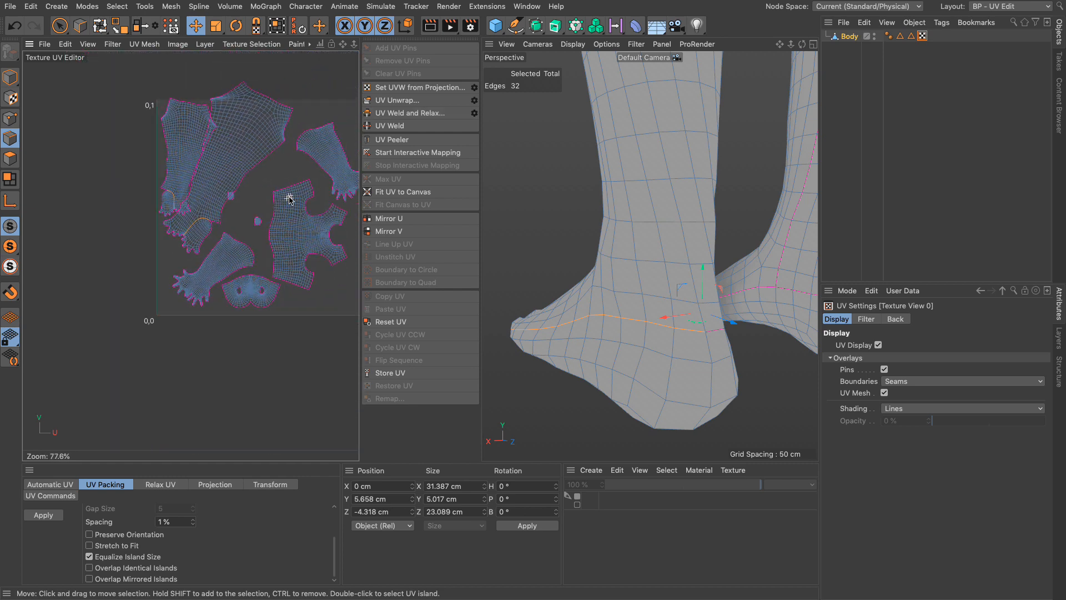
Step: Clear the edge selection and pack the welded leg islands with the others using Geometric UV Packing in UV Space at 1% spacing
{"action": "left_click", "coordinate": [105, 150]}
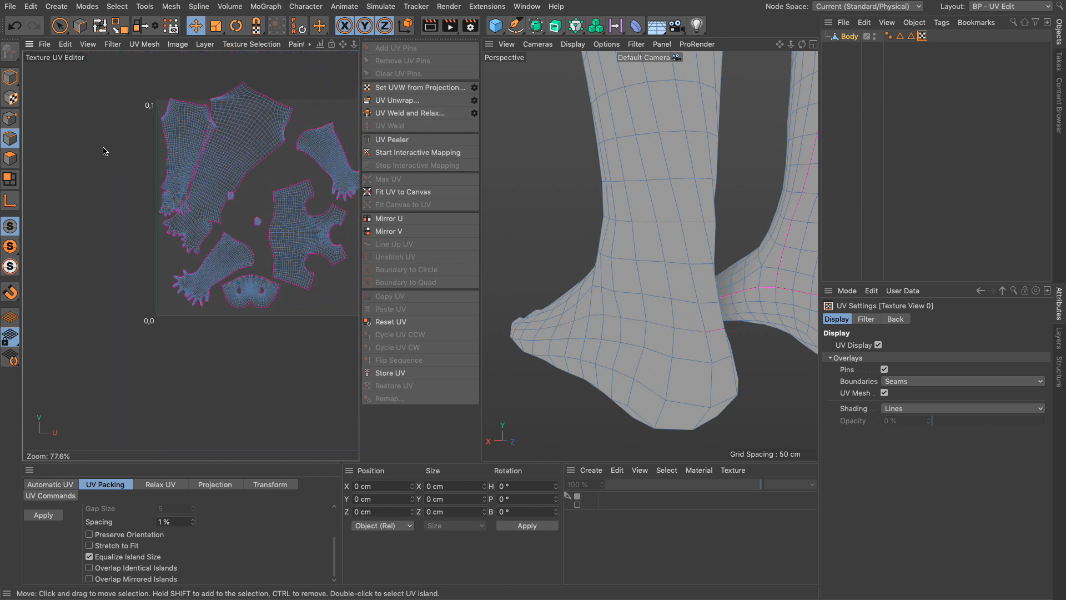
{"action": "left_click", "coordinate": [10, 158]}
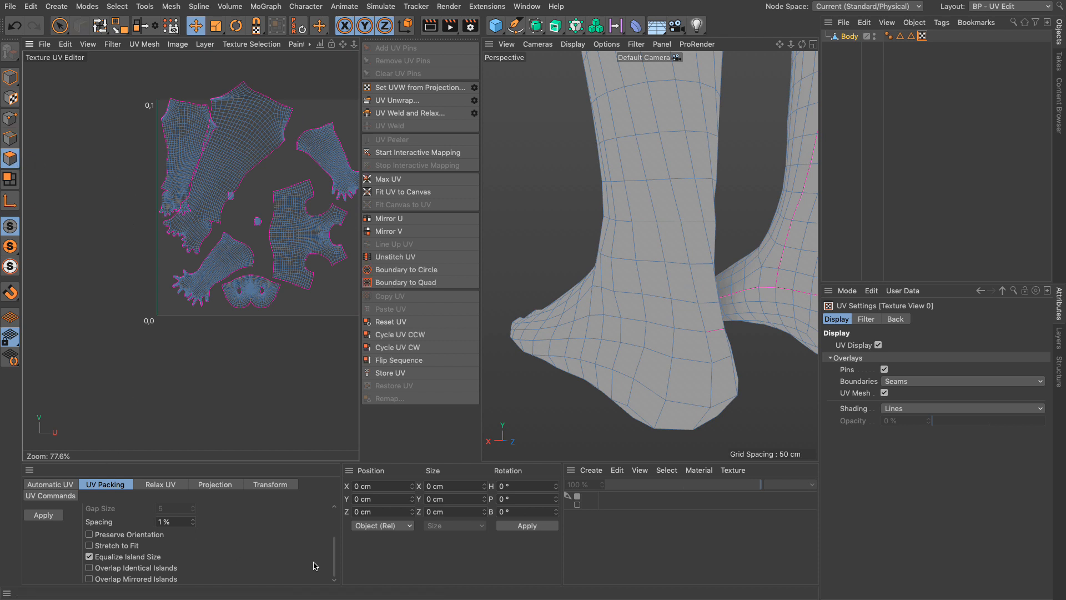
{"action": "scroll", "coordinate": [333, 552], "scroll_direction": "up", "scroll_amount": 3}
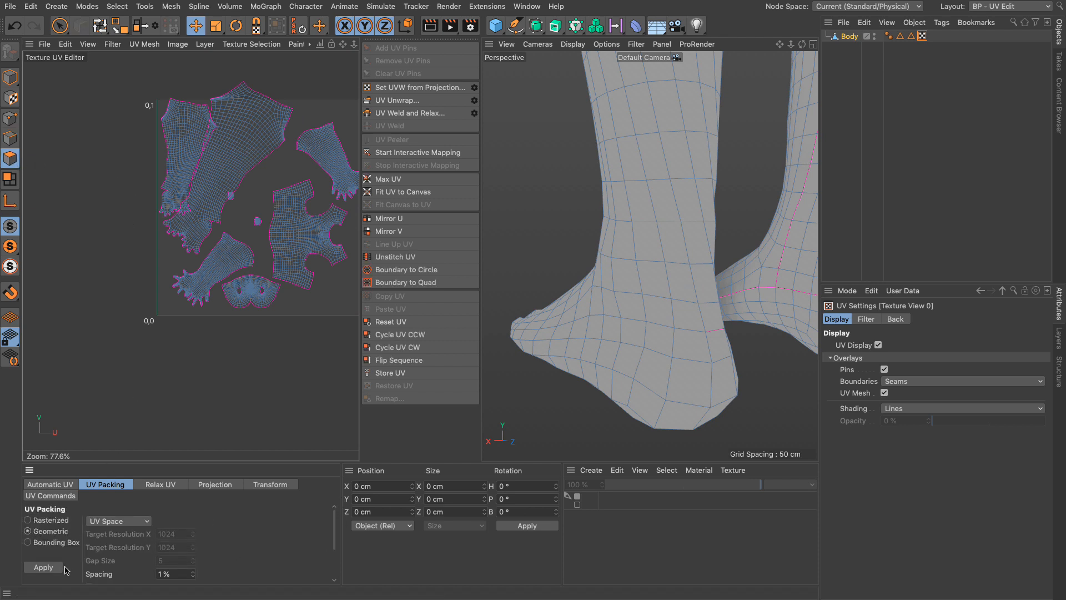
{"action": "left_click", "coordinate": [44, 567]}
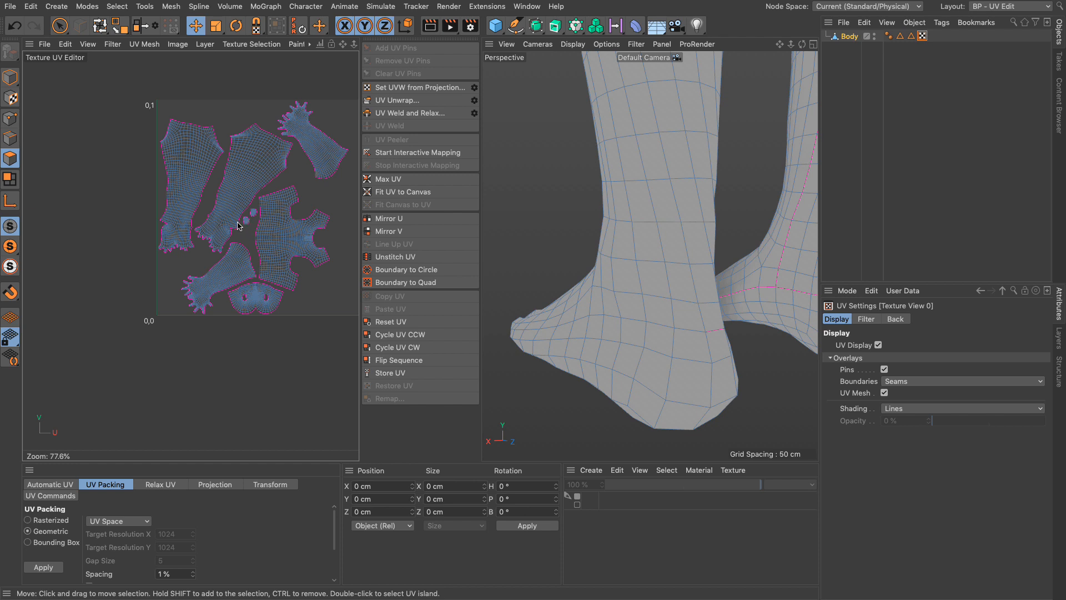
Step: Join both small ear islands to the head island with UV Weld and Relax, and select the combined head island
{"action": "left_click", "coordinate": [60, 25]}
{"action": "scroll", "coordinate": [247, 216], "scroll_direction": "up", "scroll_amount": 10}
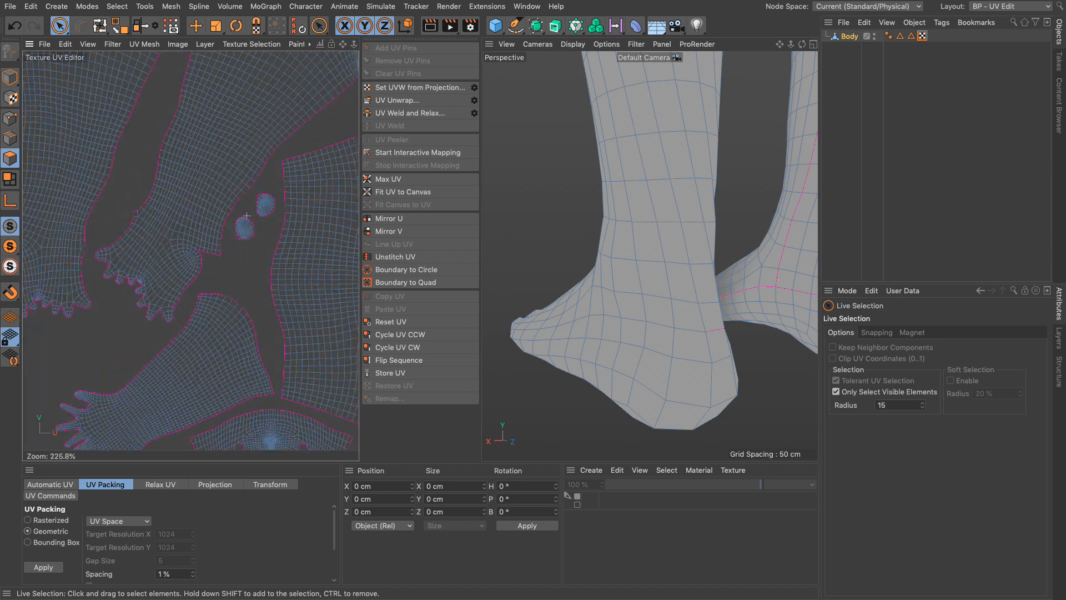
{"action": "double_click", "coordinate": [233, 257]}
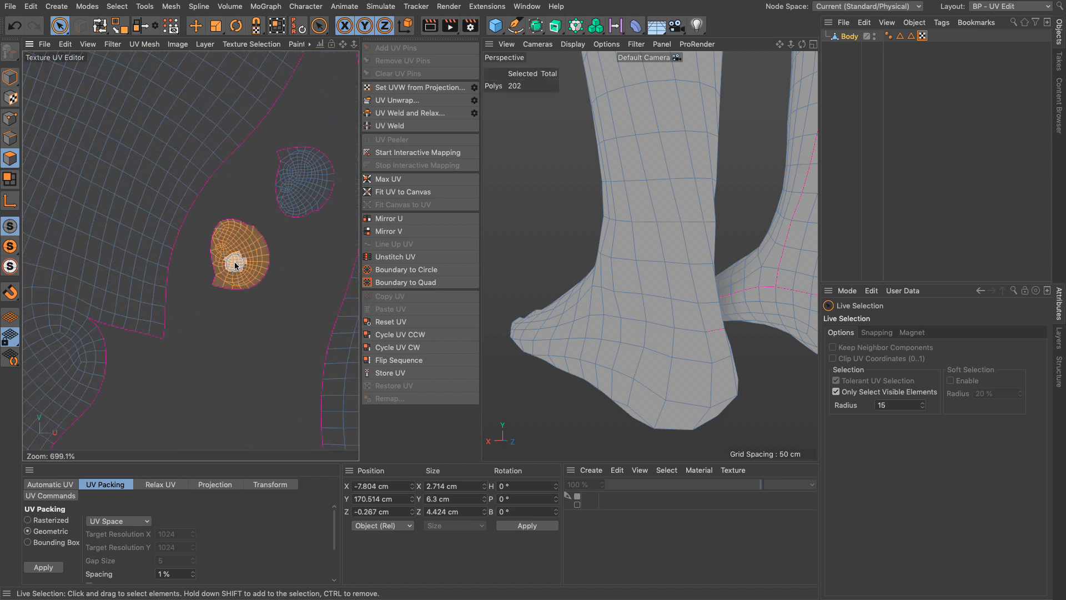
{"action": "double_click", "coordinate": [292, 202], "text": "shift"}
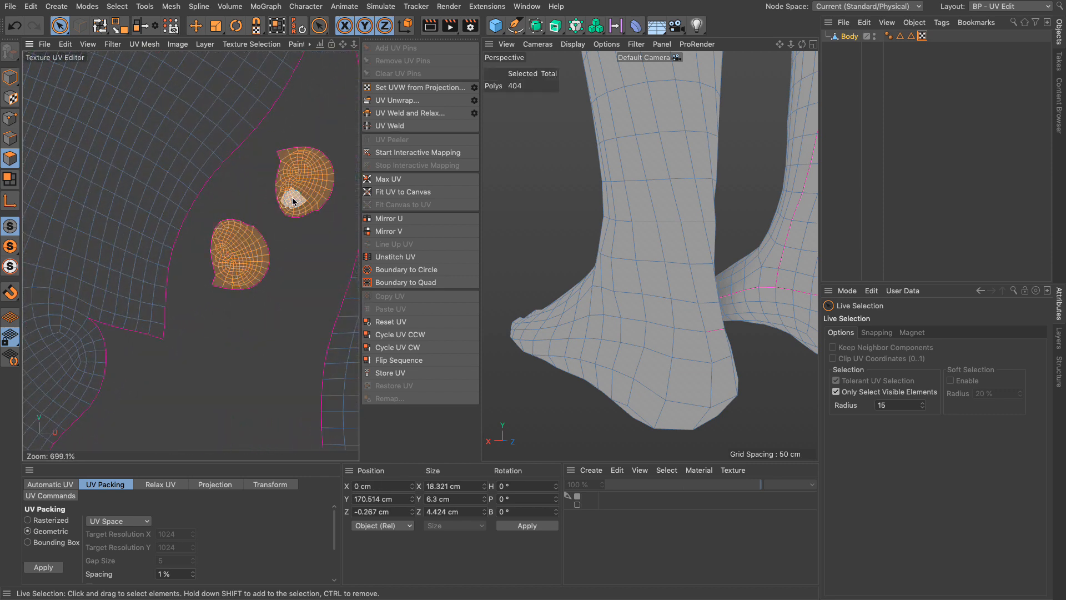
{"action": "left_click", "coordinate": [395, 114]}
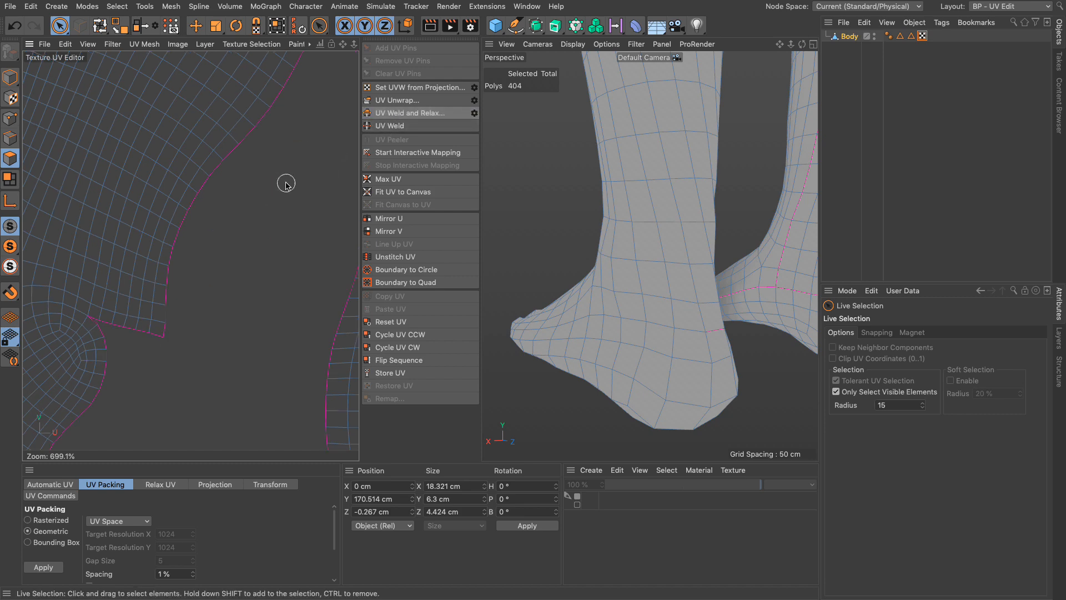
{"action": "scroll", "coordinate": [286, 183], "scroll_direction": "down", "scroll_amount": 10}
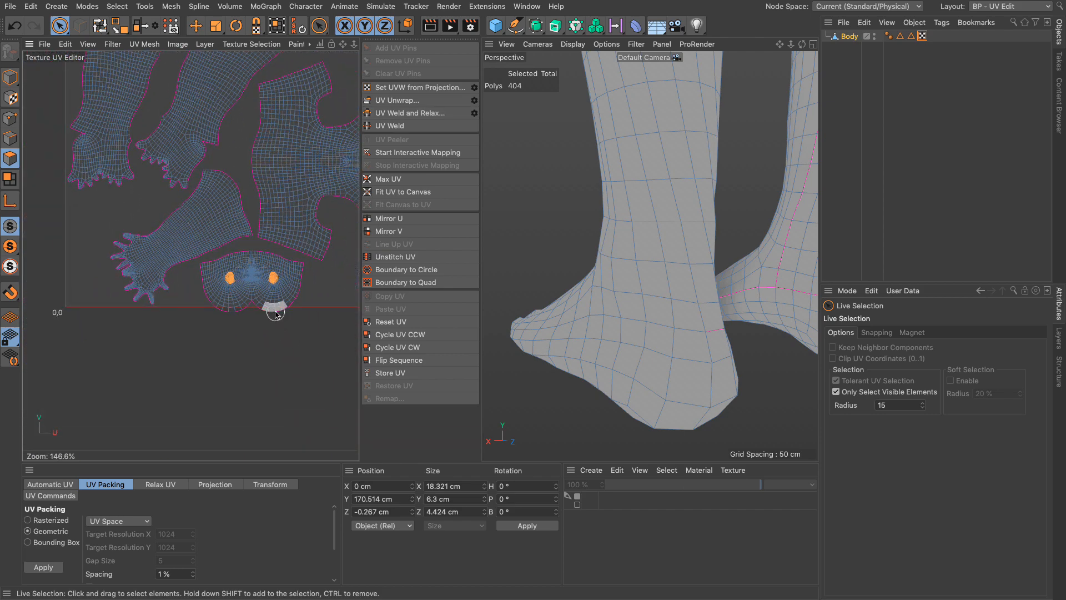
{"action": "scroll", "coordinate": [165, 276], "scroll_direction": "up", "scroll_amount": 10}
{"action": "scroll", "coordinate": [166, 275], "scroll_direction": "up", "scroll_amount": 8}
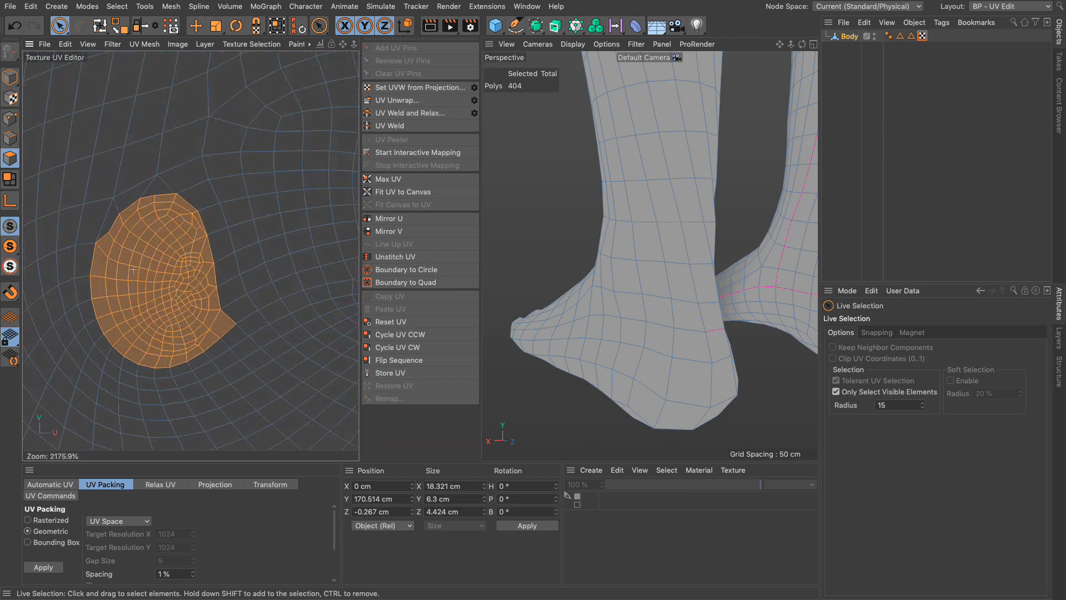
{"action": "scroll", "coordinate": [134, 269], "scroll_direction": "down", "scroll_amount": 10}
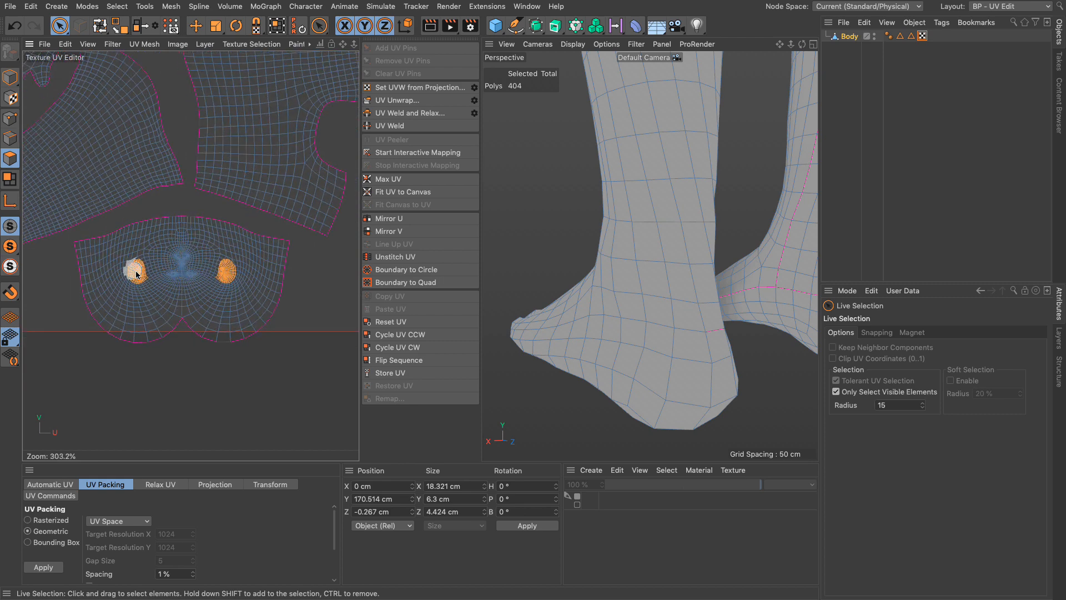
{"action": "double_click", "coordinate": [191, 293]}
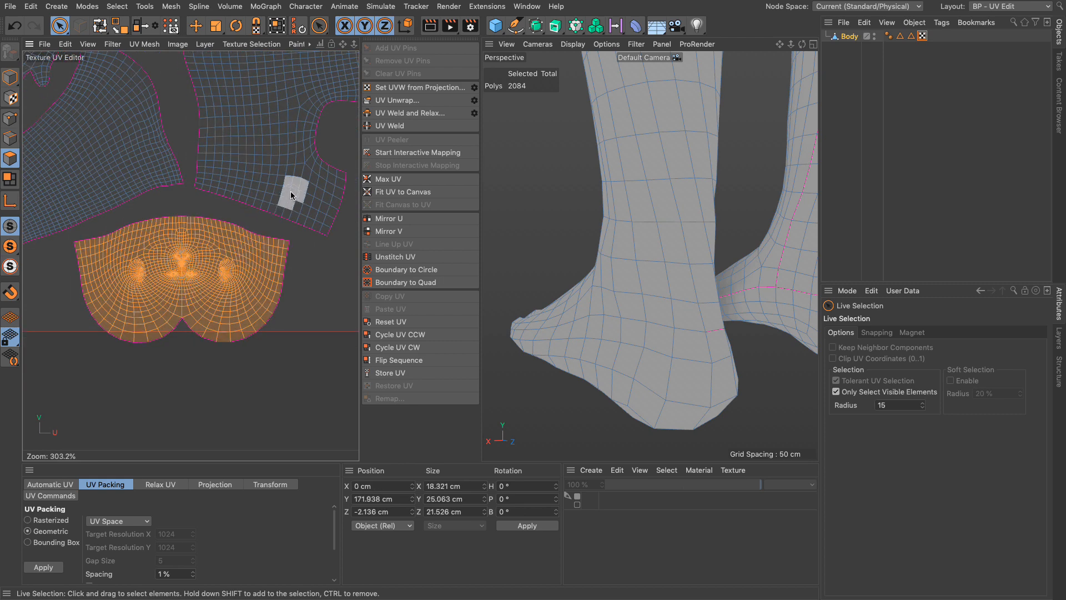
Step: Select the torso island and rotate it 90° with UV Transform so its neck opening points up, widening the UV editor for room
{"action": "scroll", "coordinate": [294, 183], "scroll_direction": "down", "scroll_amount": 4}
{"action": "middle_click_drag", "start_coordinate": [303, 150], "coordinate": [233, 229], "text": "alt"}
{"action": "right_click_drag", "start_coordinate": [276, 159], "coordinate": [360, 302], "text": "alt"}
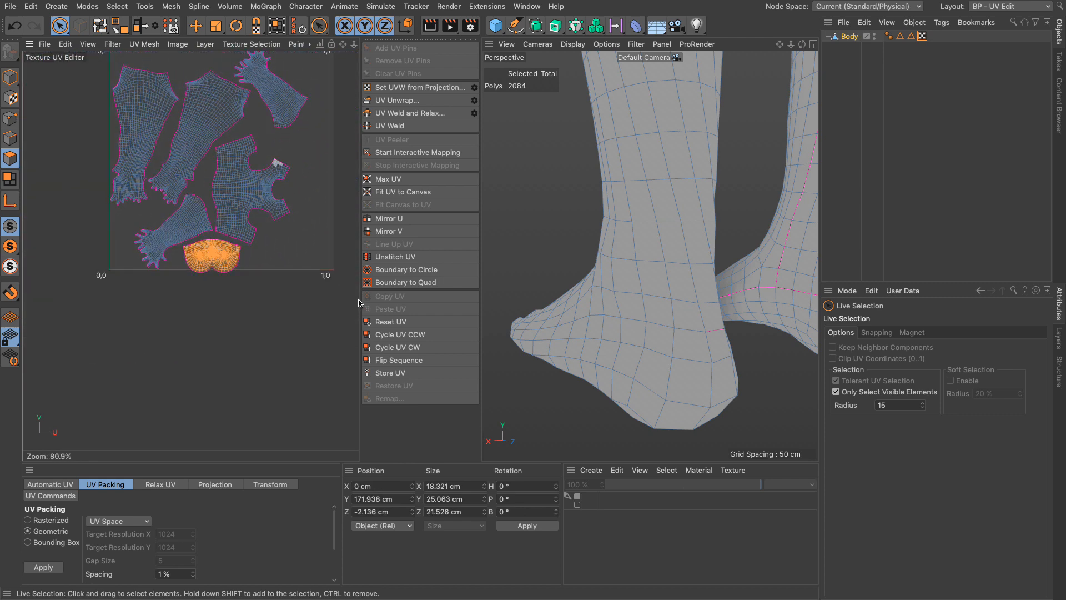
{"action": "middle_click_drag", "start_coordinate": [299, 110], "coordinate": [295, 180], "text": "alt"}
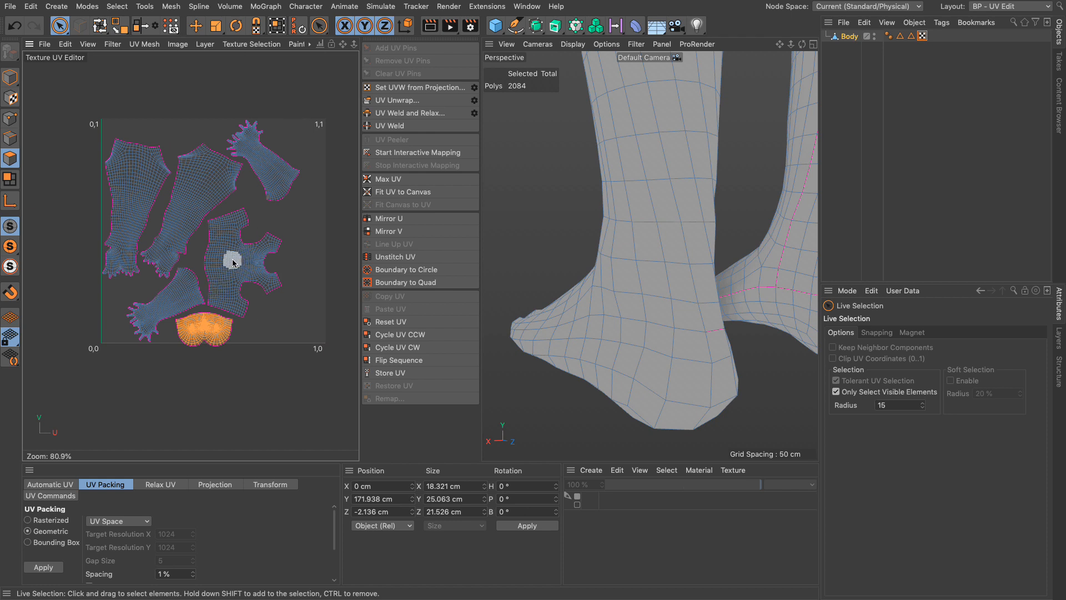
{"action": "left_click", "coordinate": [233, 263]}
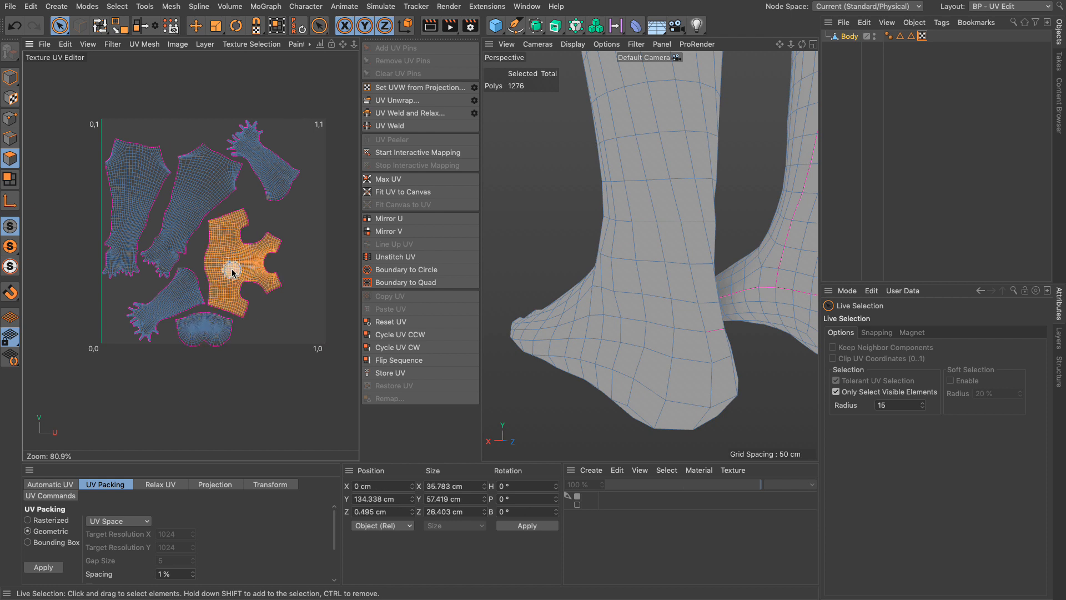
{"action": "left_click", "coordinate": [276, 26]}
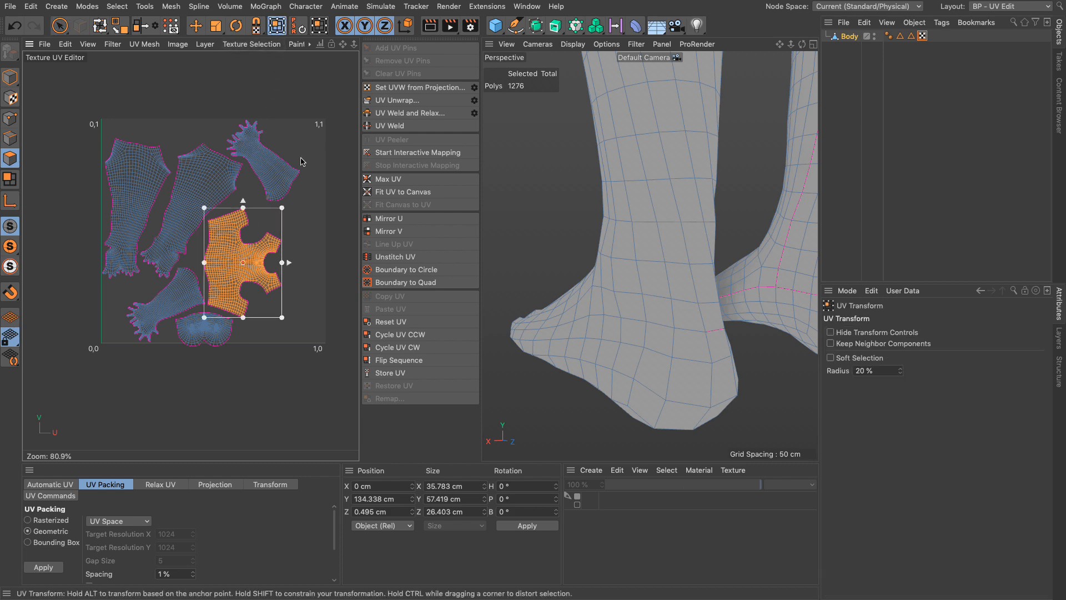
{"action": "scroll", "coordinate": [267, 308], "scroll_direction": "up", "scroll_amount": 4}
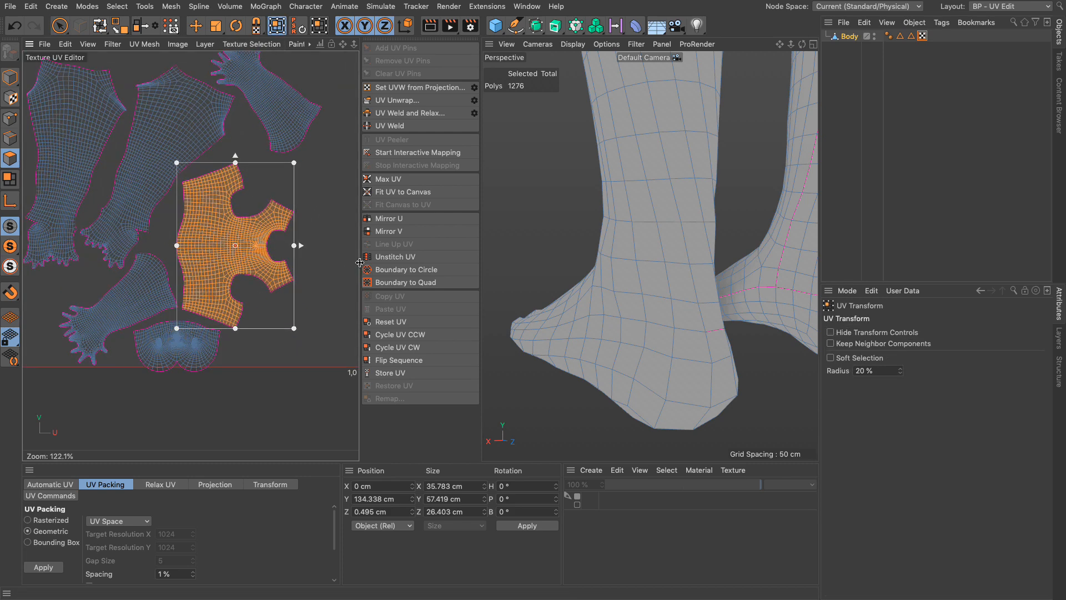
{"action": "left_click_drag", "start_coordinate": [359, 263], "coordinate": [559, 263]}
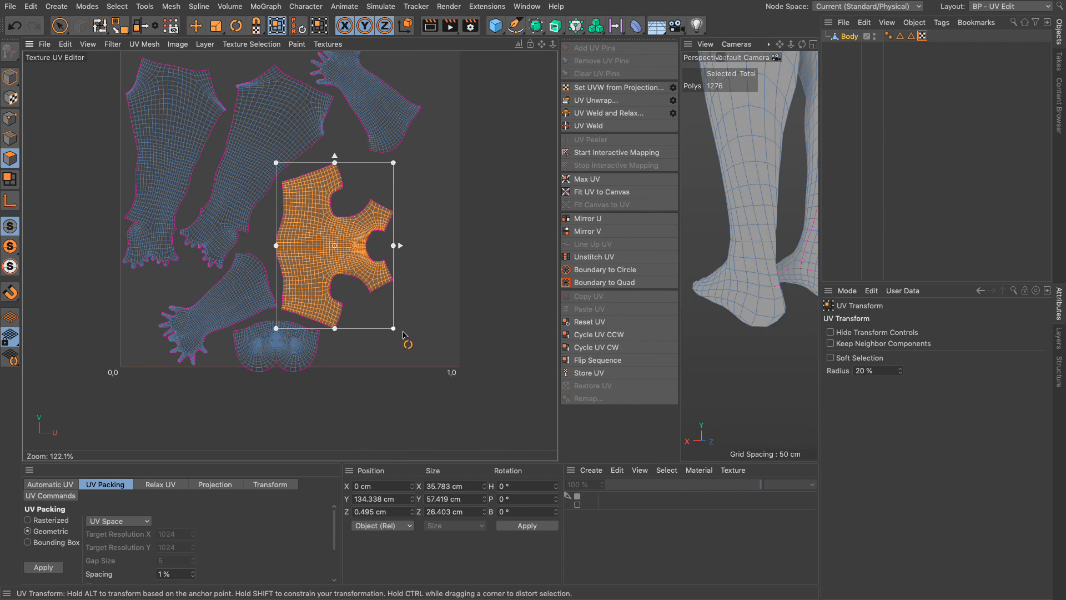
{"action": "left_click_drag", "start_coordinate": [404, 334], "coordinate": [414, 188]}
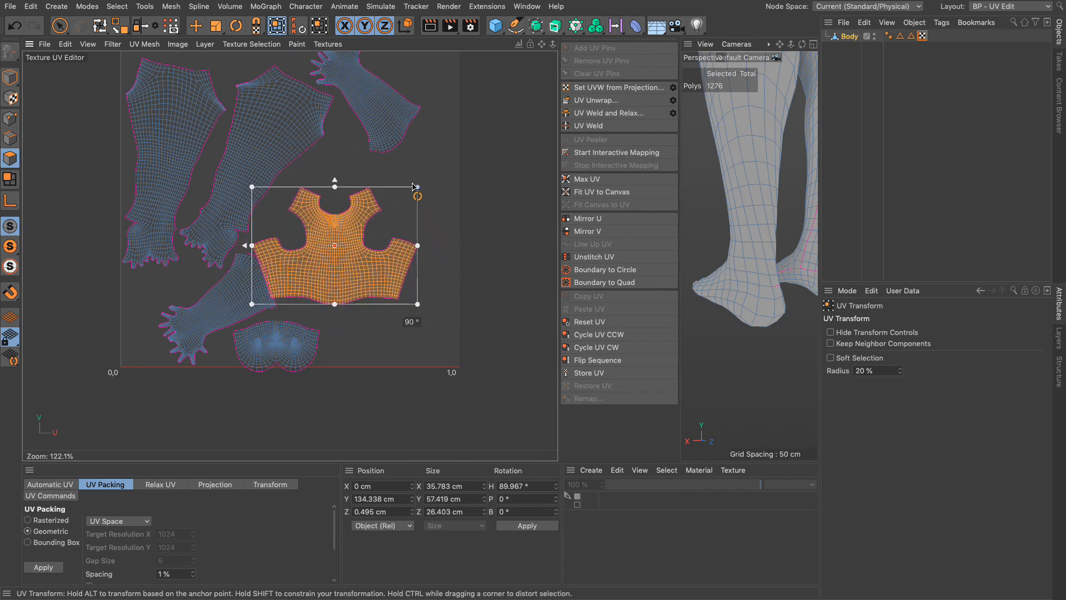
Step: Move the torso island toward the right edge of UV space, and rotate the head island neck-edge down, placing it beneath the torso
{"action": "left_click_drag", "start_coordinate": [367, 282], "coordinate": [413, 265]}
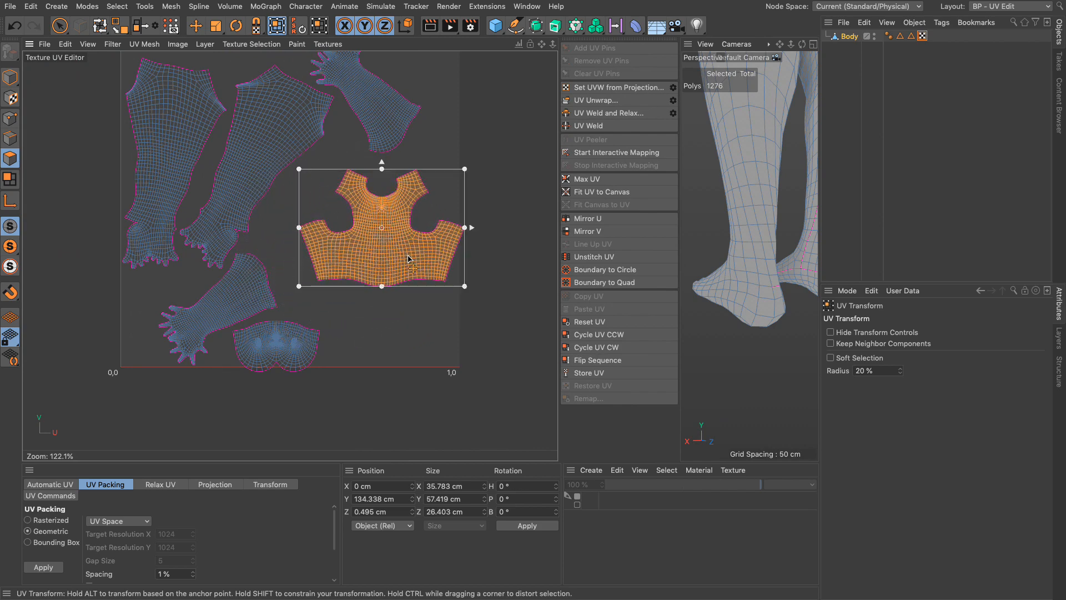
{"action": "key", "text": "9"}
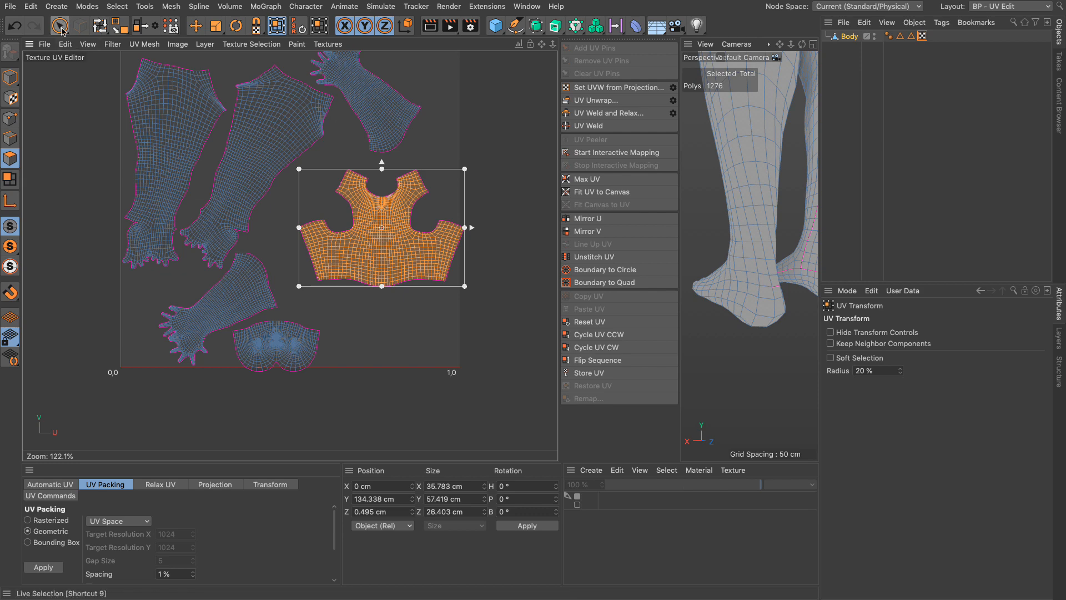
{"action": "double_click", "coordinate": [296, 363]}
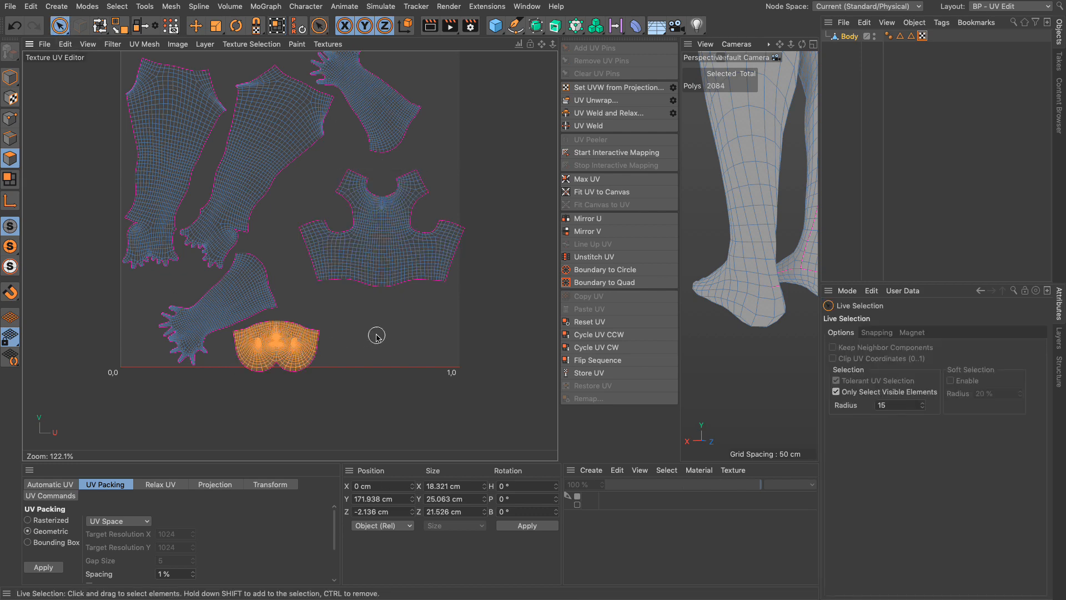
{"action": "left_click", "coordinate": [277, 26]}
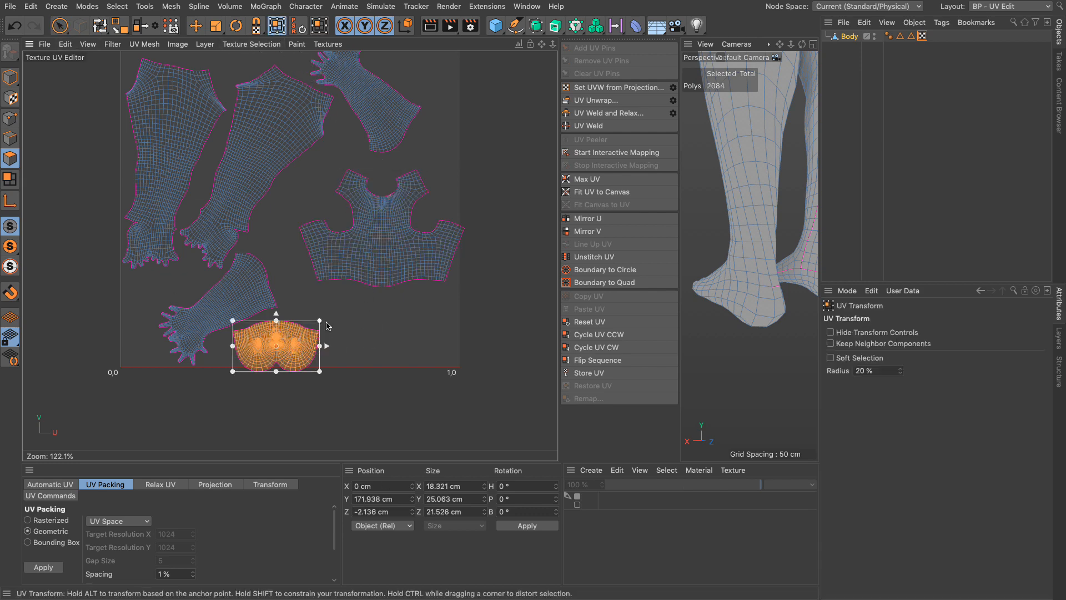
{"action": "left_click_drag", "start_coordinate": [333, 328], "coordinate": [184, 387]}
{"action": "scroll", "coordinate": [270, 358], "scroll_direction": "up", "scroll_amount": 5}
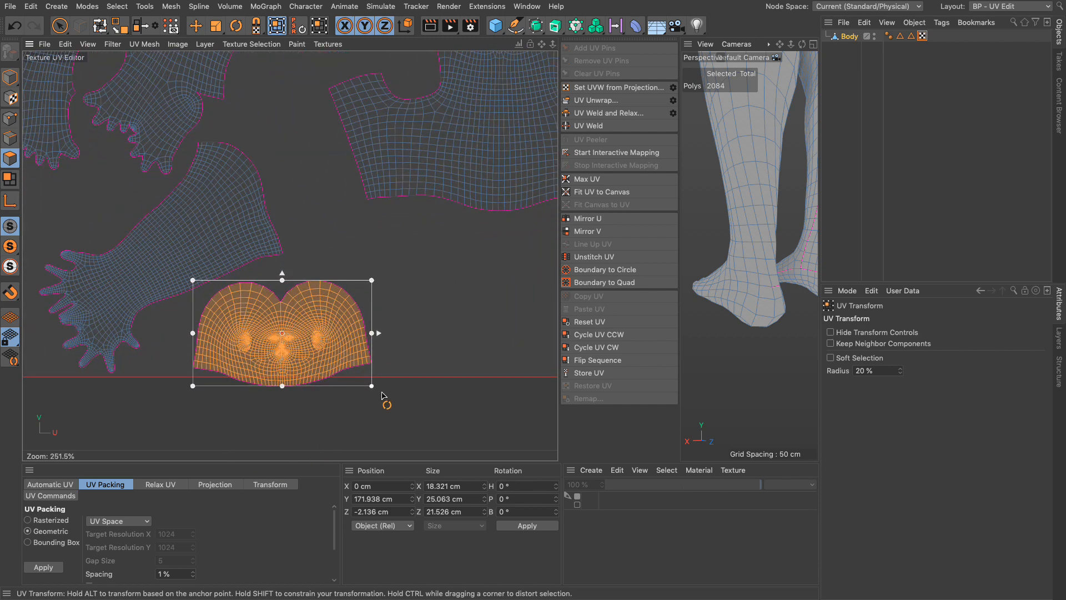
{"action": "left_click_drag", "start_coordinate": [386, 397], "coordinate": [383, 396]}
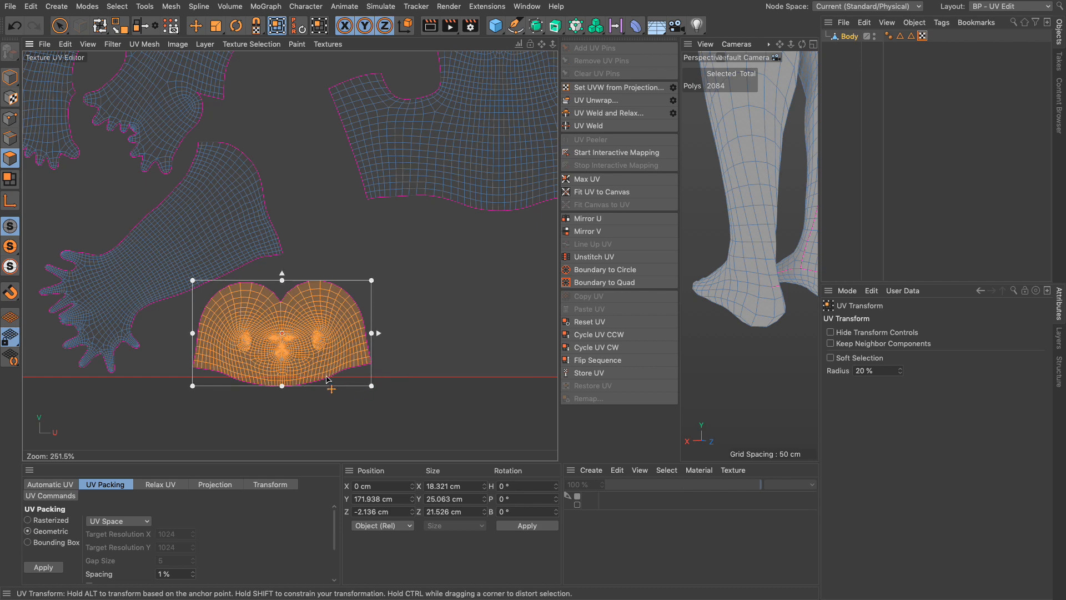
{"action": "left_click_drag", "start_coordinate": [200, 356], "coordinate": [380, 311]}
{"action": "scroll", "coordinate": [336, 286], "scroll_direction": "down", "scroll_amount": 5}
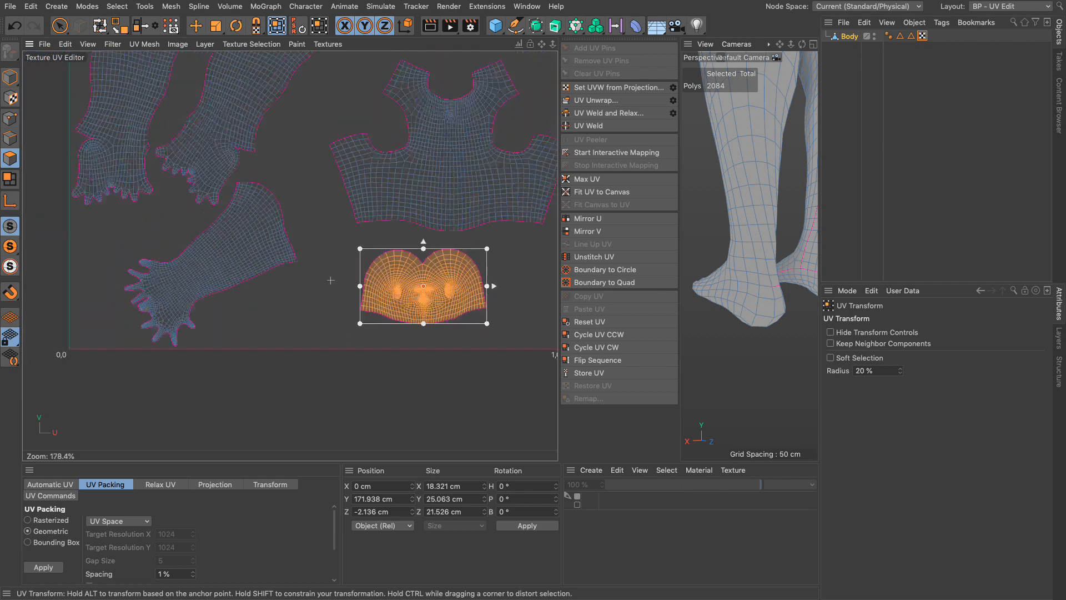
Step: Rotate the slanted leg island upright and shift it away from the neighbouring leg toward the arm island
{"action": "double_click", "coordinate": [320, 245]}
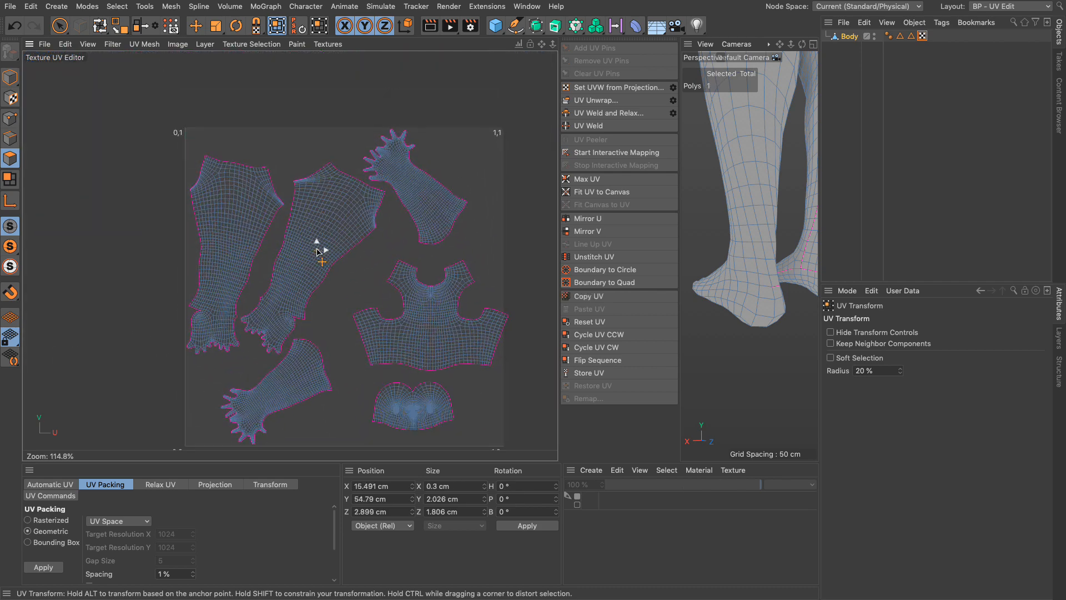
{"action": "scroll", "coordinate": [720, 219], "scroll_direction": "down", "scroll_amount": 10}
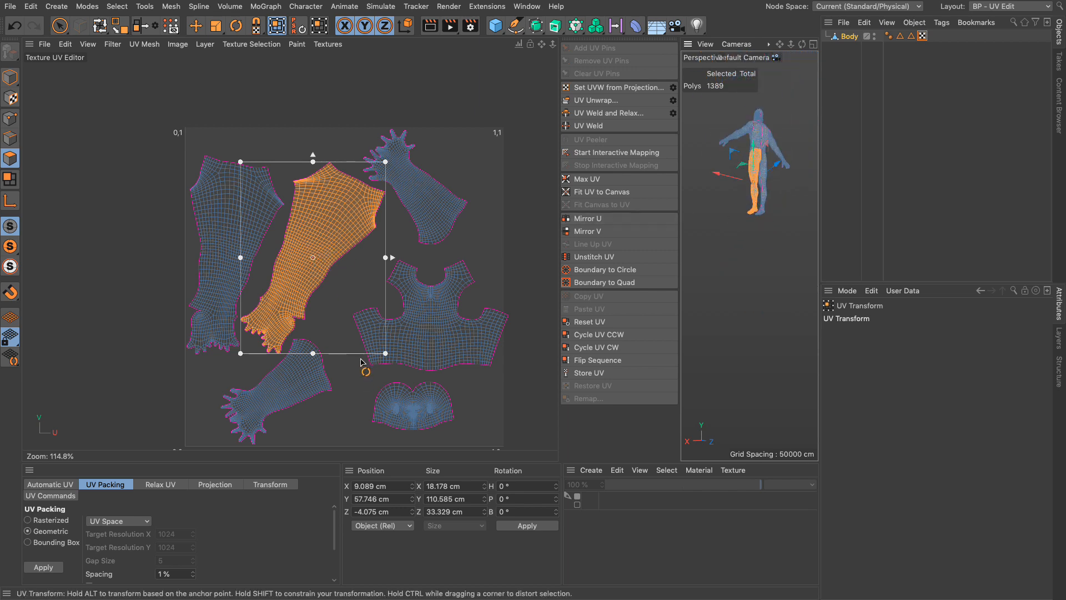
{"action": "left_click_drag", "start_coordinate": [364, 369], "coordinate": [435, 342]}
{"action": "left_click_drag", "start_coordinate": [768, 186], "coordinate": [867, 175], "text": "alt"}
{"action": "middle_click_drag", "start_coordinate": [781, 162], "coordinate": [746, 184], "text": "alt"}
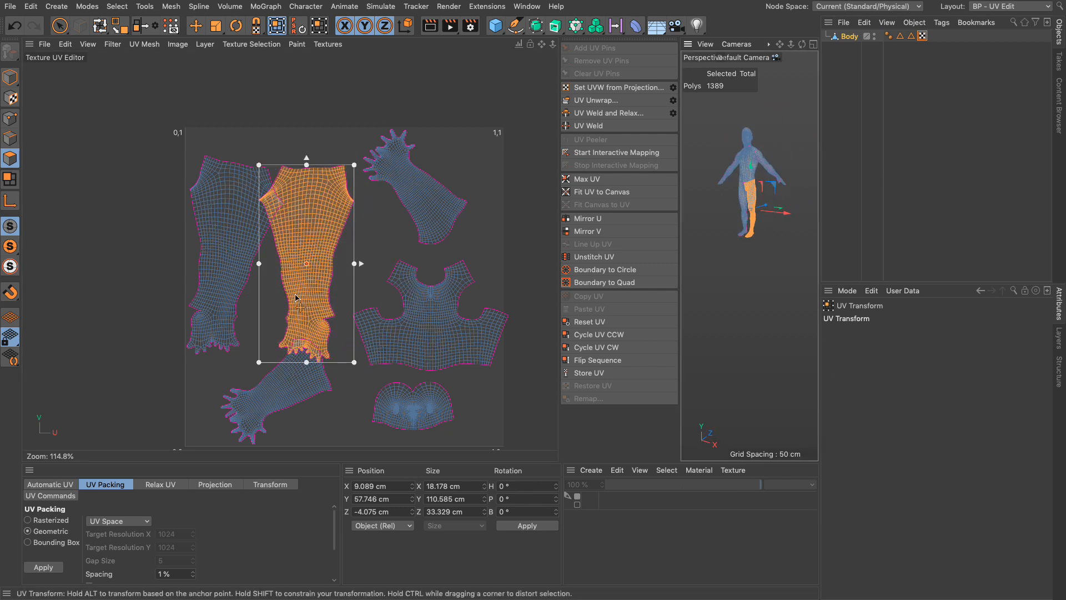
{"action": "left_click_drag", "start_coordinate": [323, 224], "coordinate": [356, 205]}
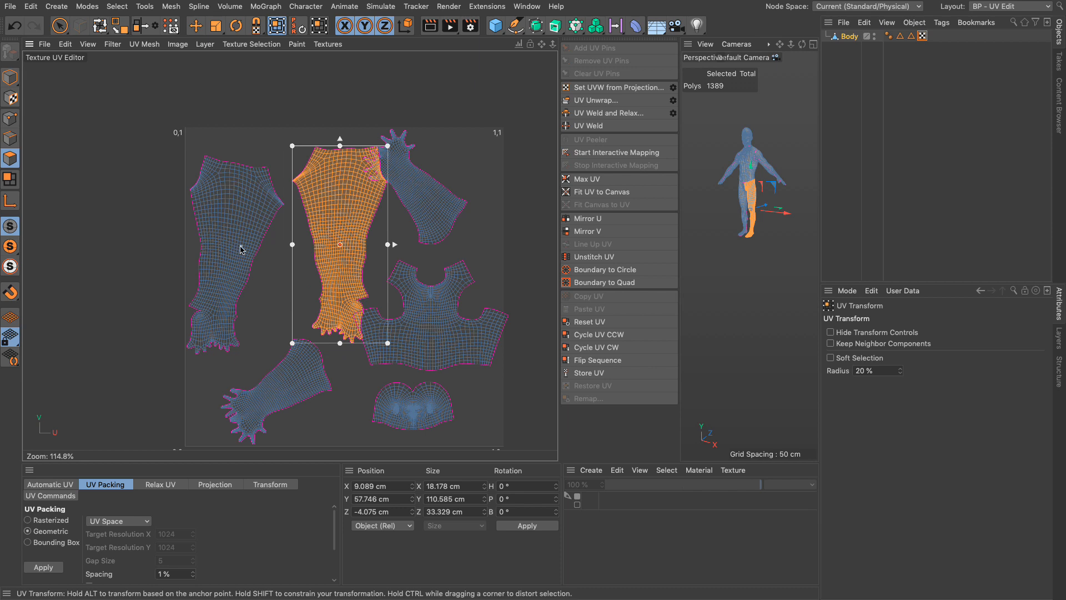
Step: Straighten the other leg island so it stands upright and move it up slightly inside the UV space
{"action": "left_click", "coordinate": [239, 250]}
{"action": "left_click_drag", "start_coordinate": [293, 347], "coordinate": [315, 348]}
{"action": "left_click_drag", "start_coordinate": [228, 291], "coordinate": [236, 270]}
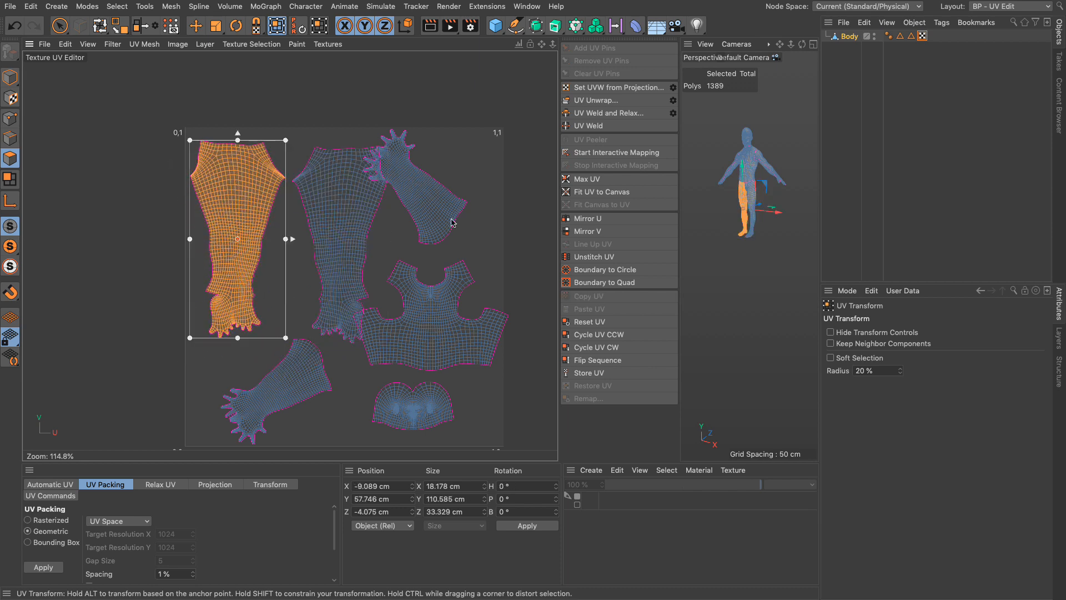
Step: Rotate both arm islands to lie horizontally, the upper one with its hand pointing left and the lower one pointing right
{"action": "left_click", "coordinate": [440, 217]}
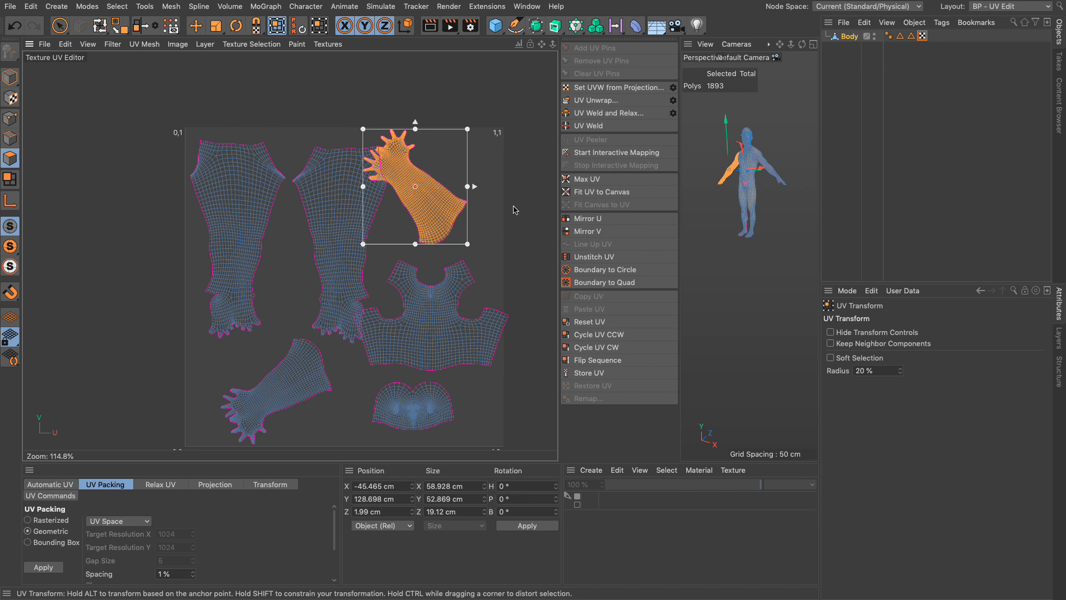
{"action": "left_click_drag", "start_coordinate": [483, 227], "coordinate": [503, 186]}
{"action": "left_click", "coordinate": [317, 384]}
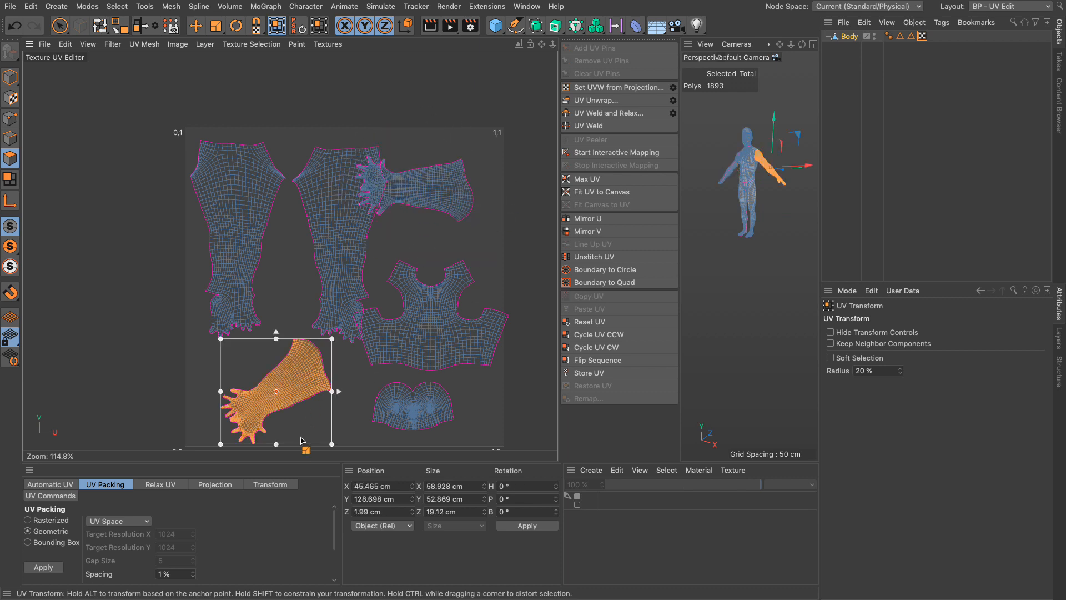
{"action": "left_click_drag", "start_coordinate": [341, 449], "coordinate": [248, 280]}
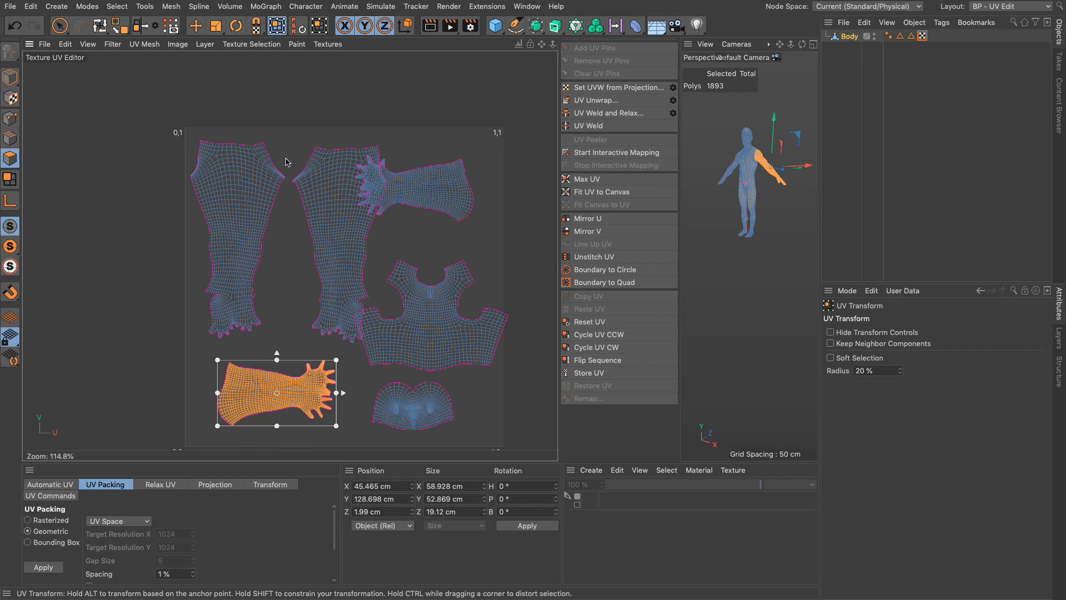
Step: Clear the island selection, try packing all islands with Geometric UV Packing at 1% spacing, and undo that packing
{"action": "left_click", "coordinate": [196, 25]}
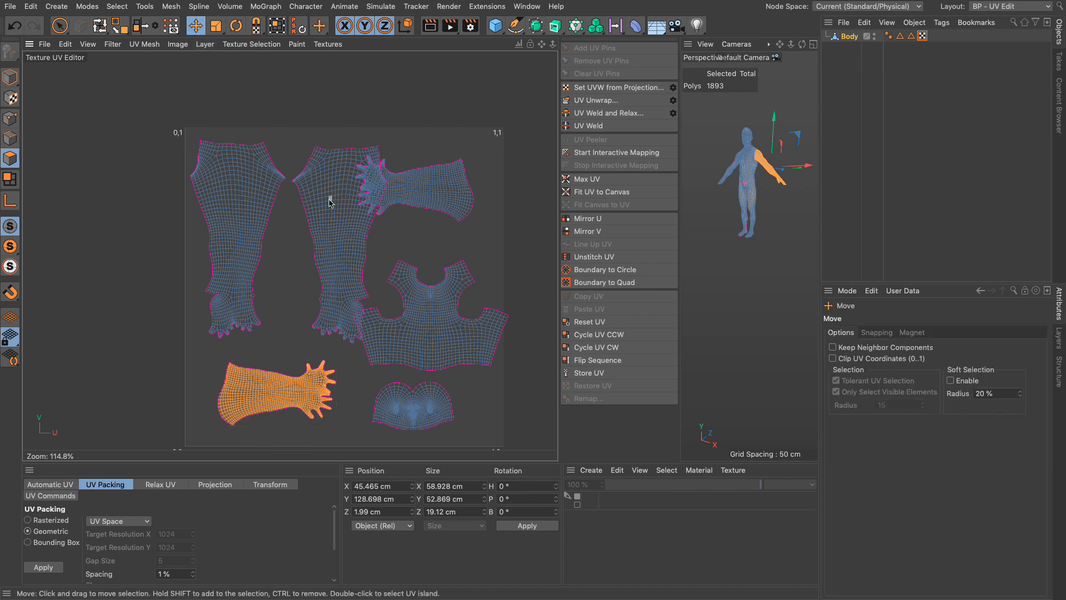
{"action": "middle_click_drag", "start_coordinate": [407, 329], "coordinate": [365, 258], "text": "alt"}
{"action": "left_click", "coordinate": [472, 348]}
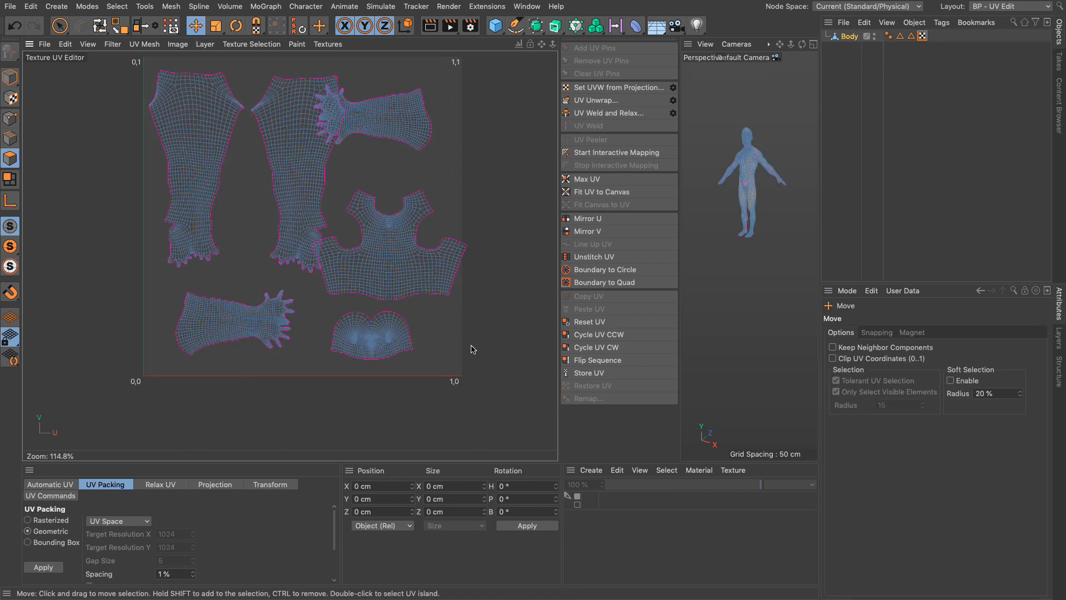
{"action": "left_click", "coordinate": [44, 567]}
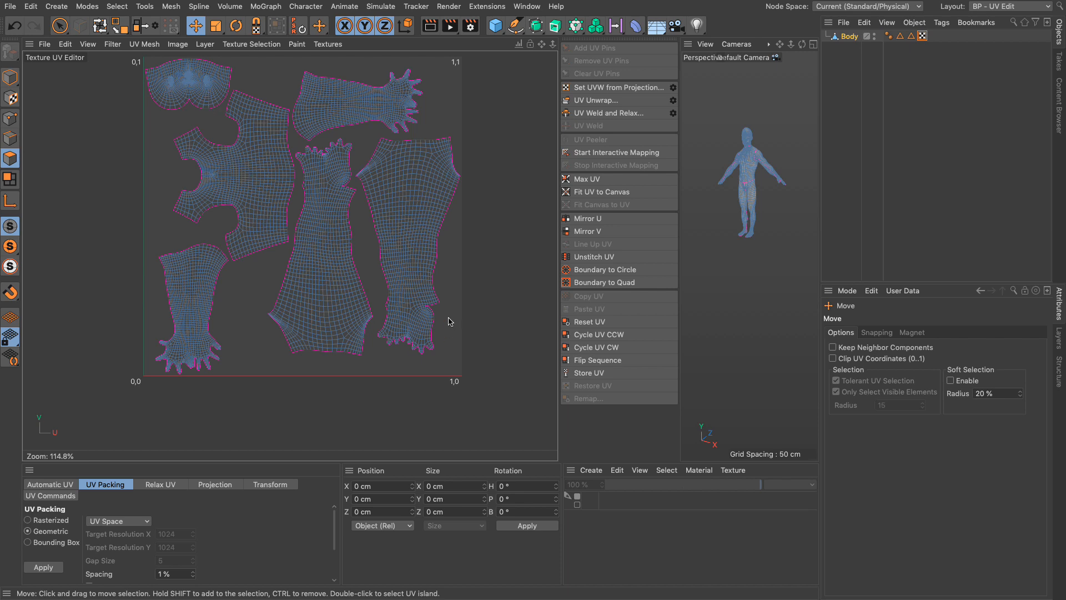
{"action": "key", "text": "ctrl+z"}
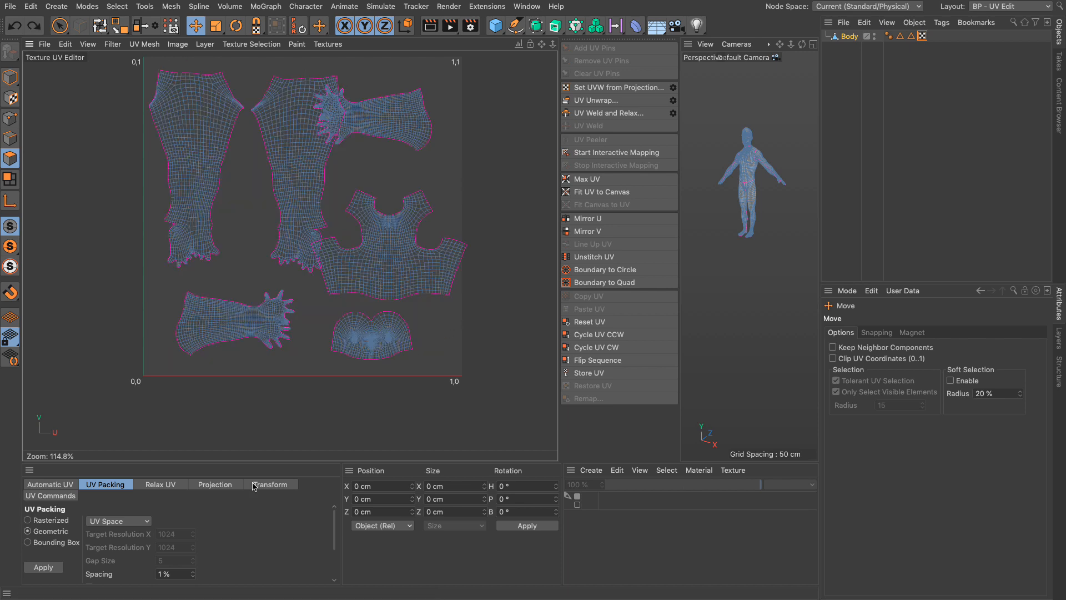
Step: Enable Preserve Orientation and repack all islands in UV Space with Geometric packing at 1% spacing
{"action": "scroll", "coordinate": [332, 528], "scroll_direction": "down", "scroll_amount": 3}
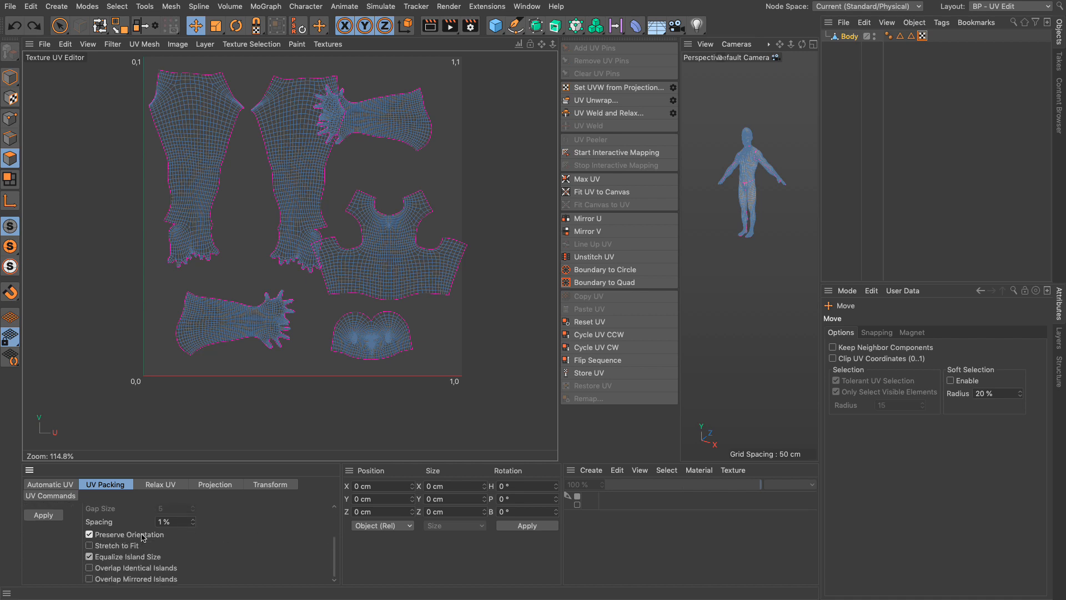
{"action": "left_click", "coordinate": [45, 514]}
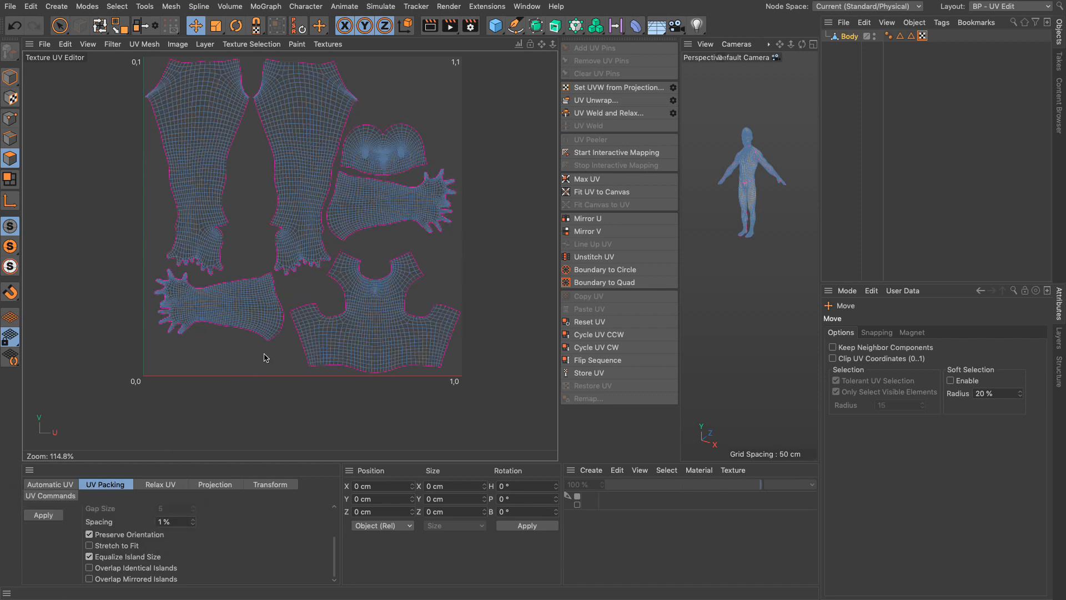
{"action": "middle_click_drag", "start_coordinate": [417, 245], "coordinate": [398, 271]}
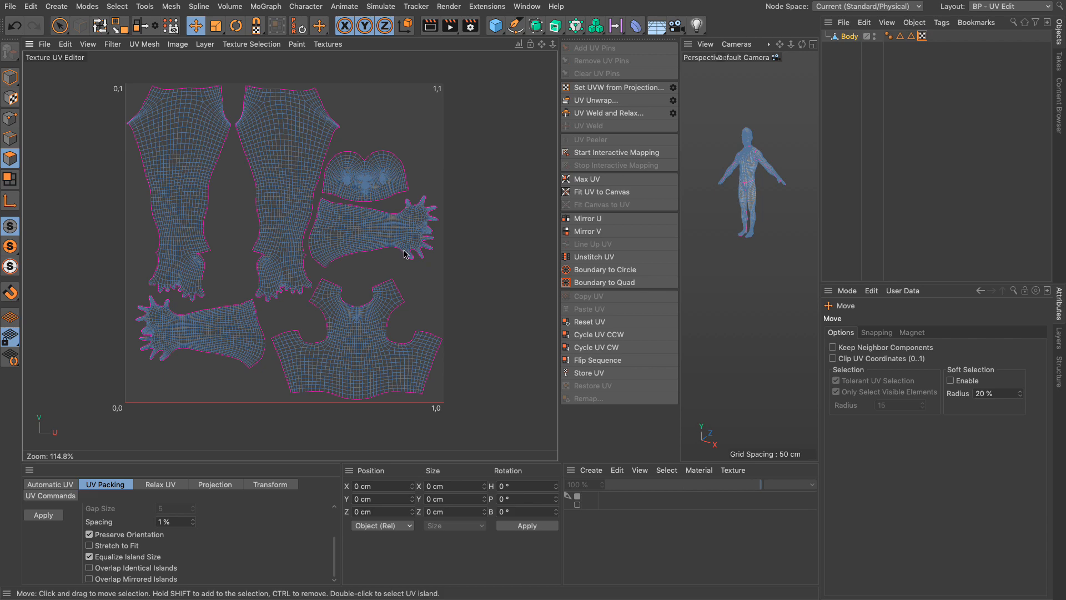
Step: Select the whole head island, widen the 3D viewport, and frame the model's head in the perspective view
{"action": "scroll", "coordinate": [365, 179], "scroll_direction": "up", "scroll_amount": 15}
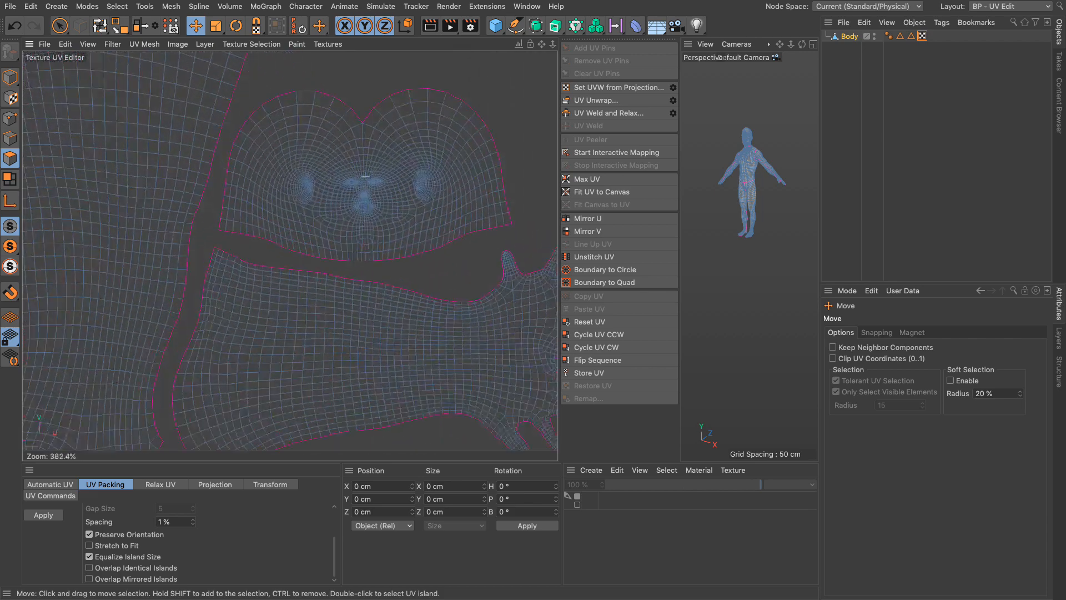
{"action": "middle_click_drag", "start_coordinate": [368, 189], "coordinate": [292, 231], "text": "alt"}
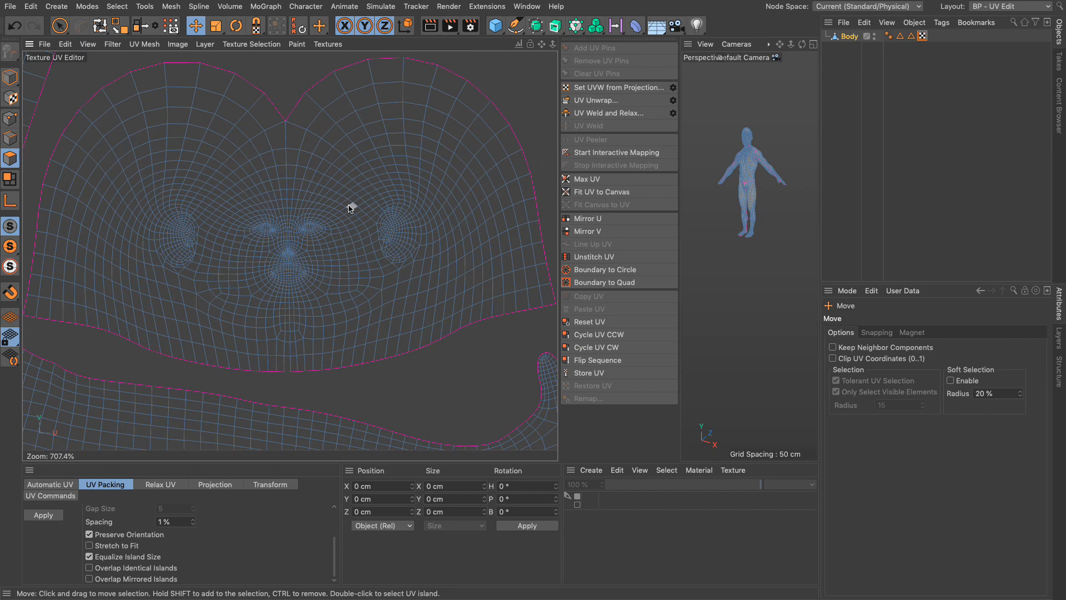
{"action": "double_click", "coordinate": [343, 256]}
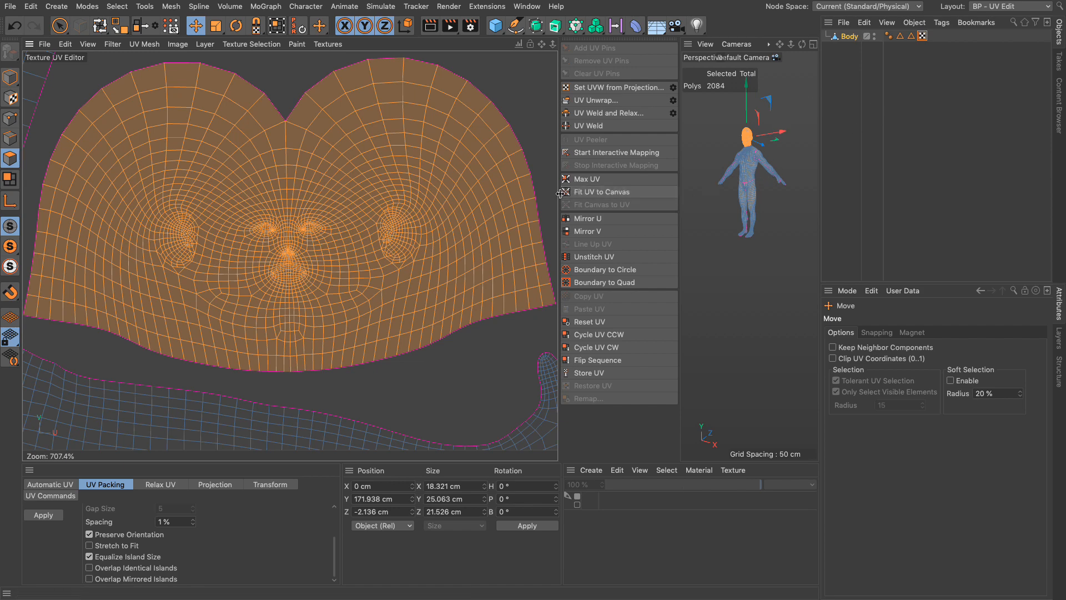
{"action": "left_click_drag", "start_coordinate": [559, 195], "coordinate": [433, 195]}
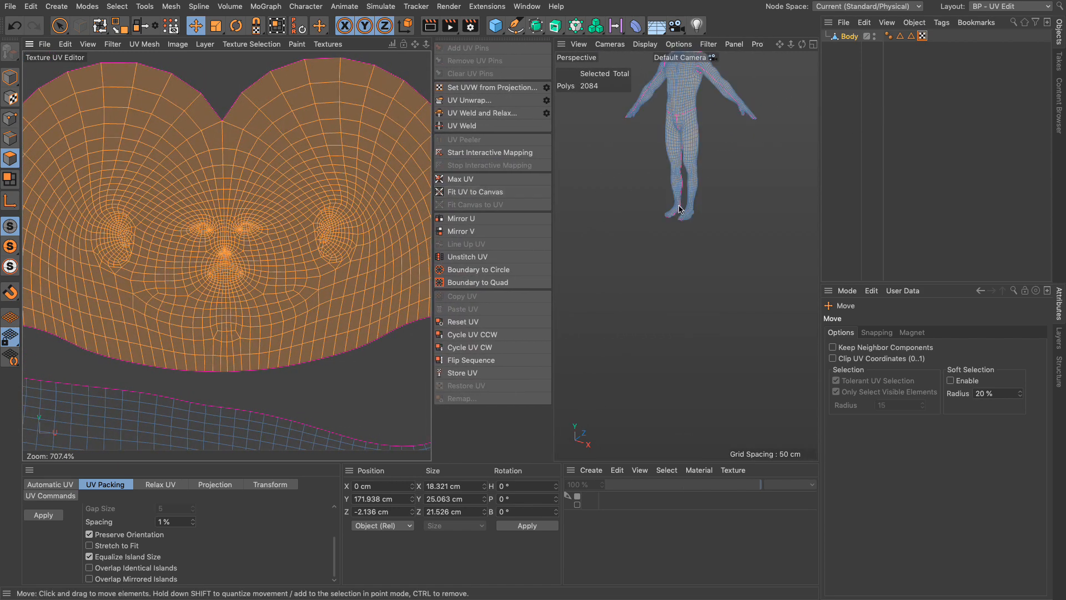
{"action": "key", "text": "s"}
{"action": "left_click_drag", "start_coordinate": [700, 244], "coordinate": [694, 292], "text": "alt"}
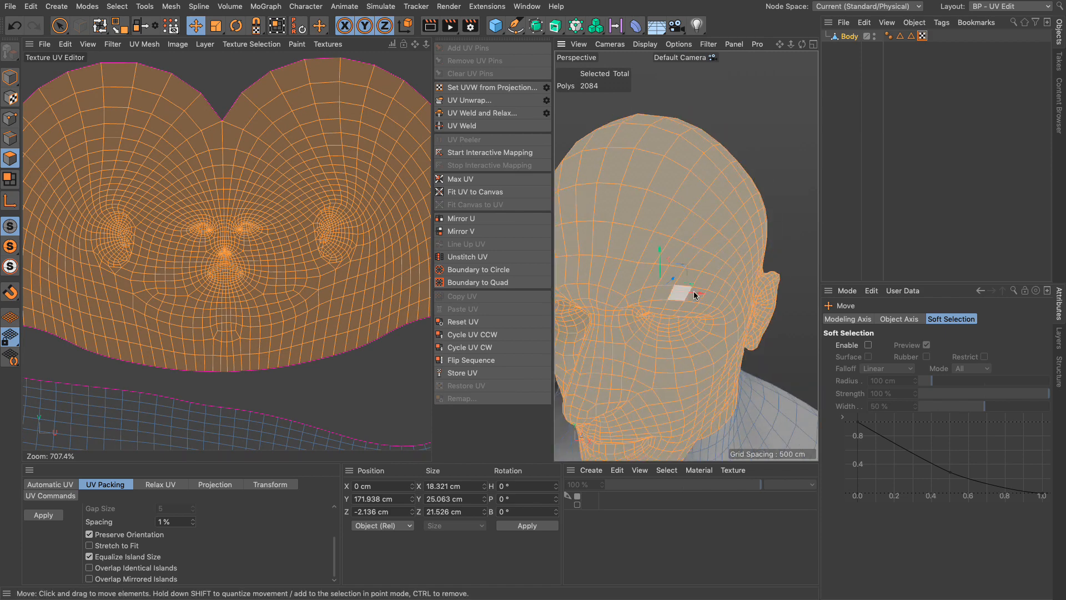
{"action": "scroll", "coordinate": [675, 328], "scroll_direction": "down", "scroll_amount": 6}
{"action": "middle_click_drag", "start_coordinate": [676, 330], "coordinate": [695, 316], "text": "alt"}
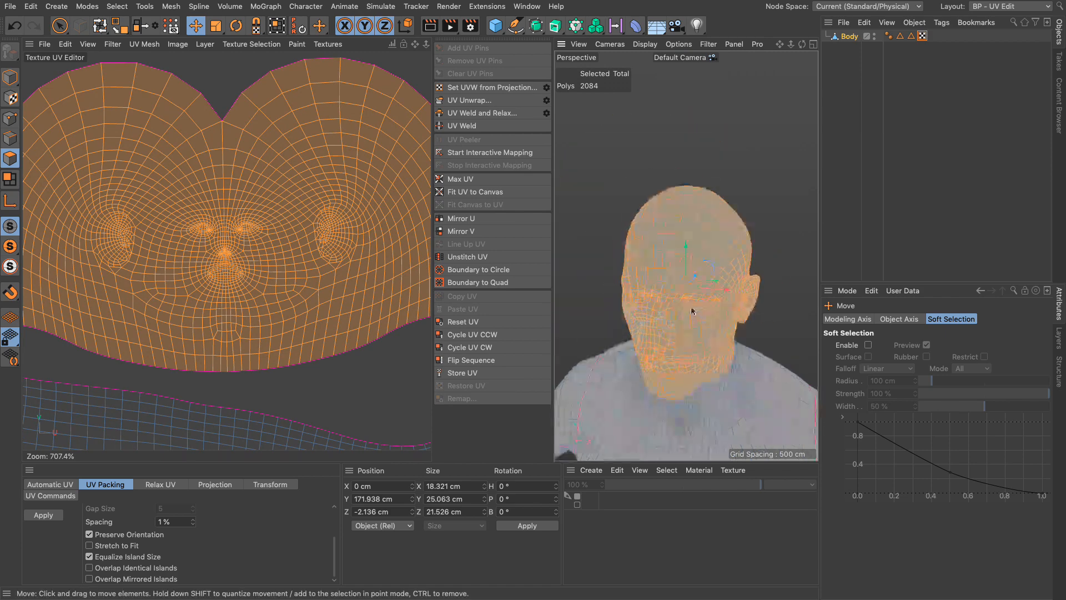
Step: Select the head island's outer border edges with Loop Selection in edge mode
{"action": "left_click", "coordinate": [10, 139]}
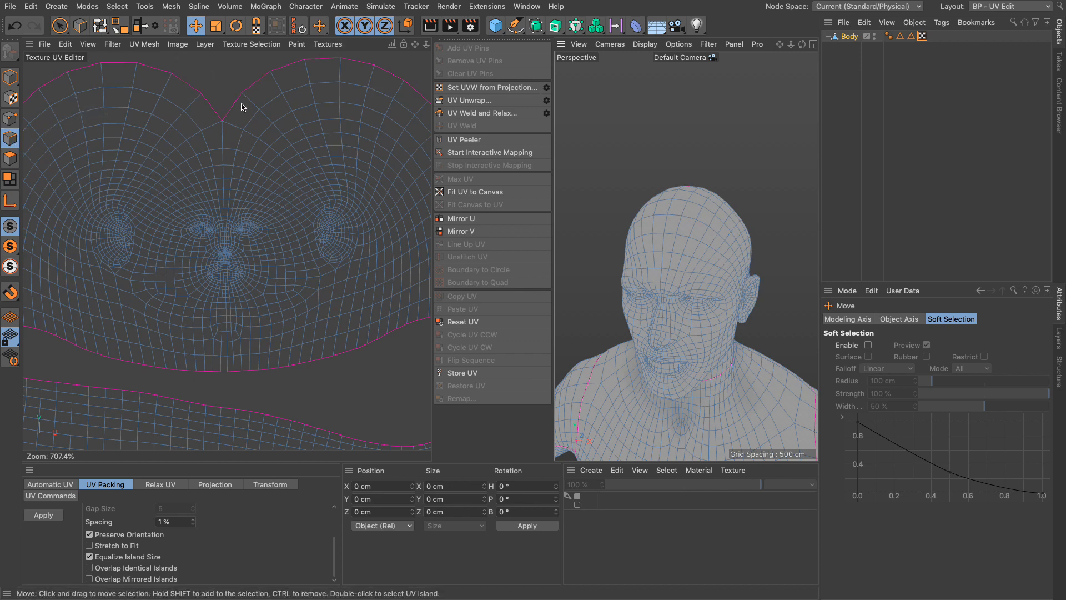
{"action": "left_click", "coordinate": [117, 6]}
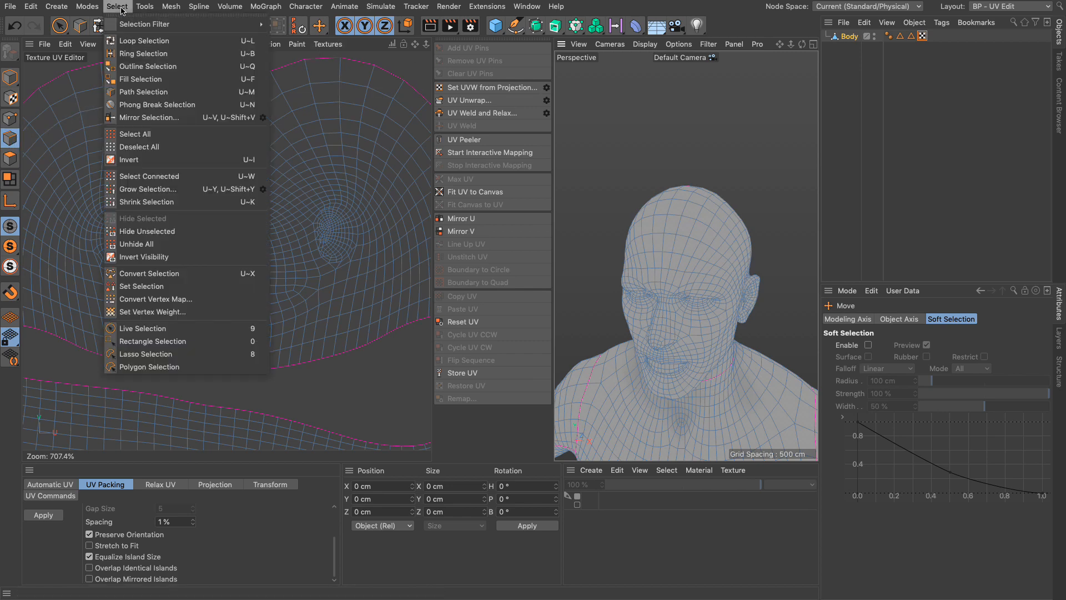
{"action": "left_click", "coordinate": [140, 42]}
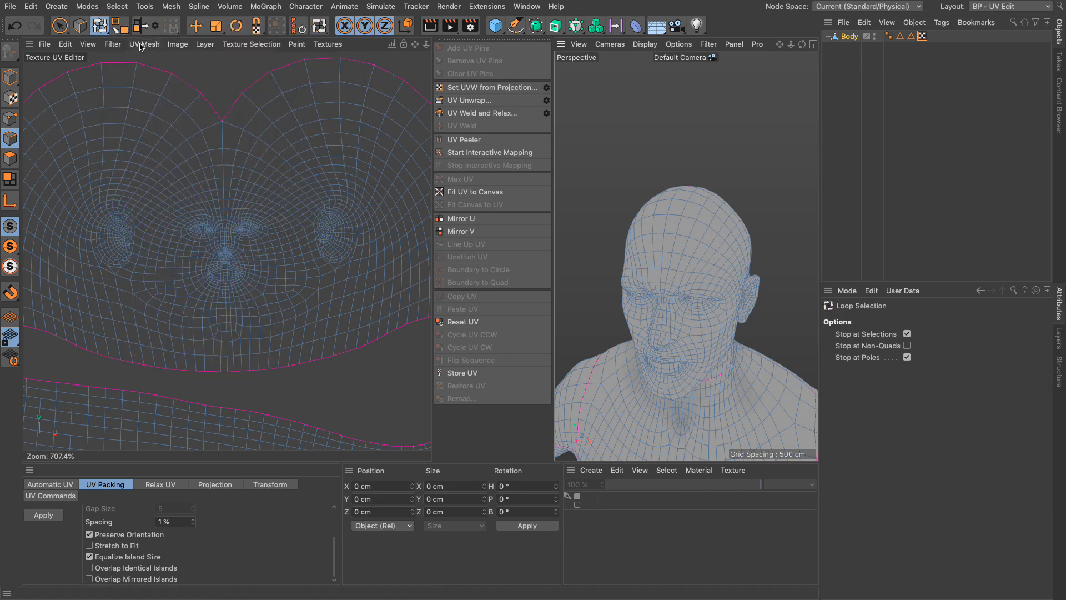
{"action": "left_click", "coordinate": [224, 97]}
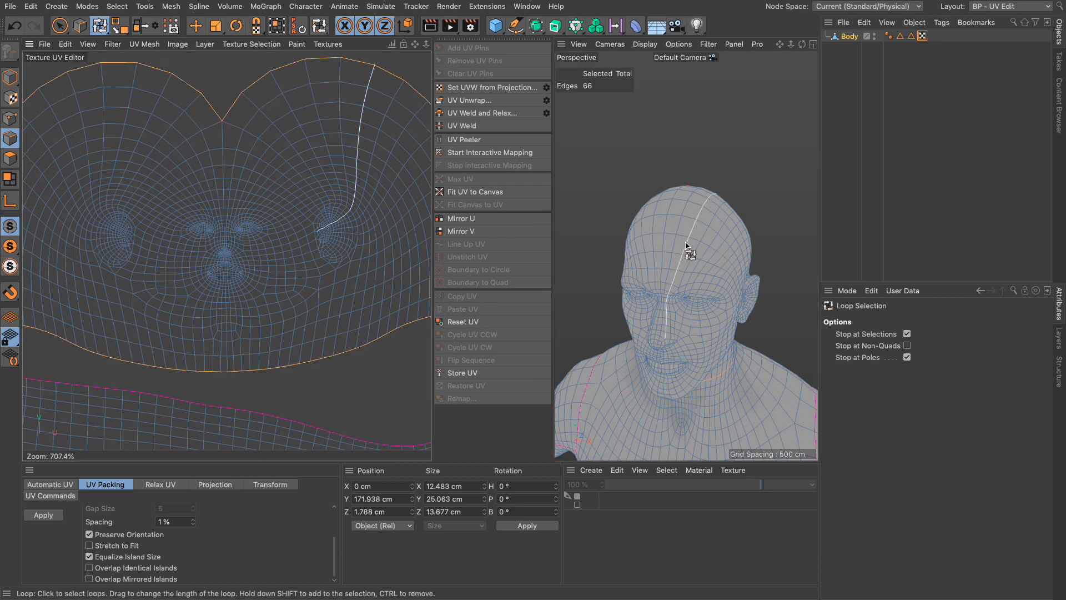
Step: Show the head in a maximized Front view and return to polygon mode with the head island selected
{"action": "middle_click", "coordinate": [792, 91]}
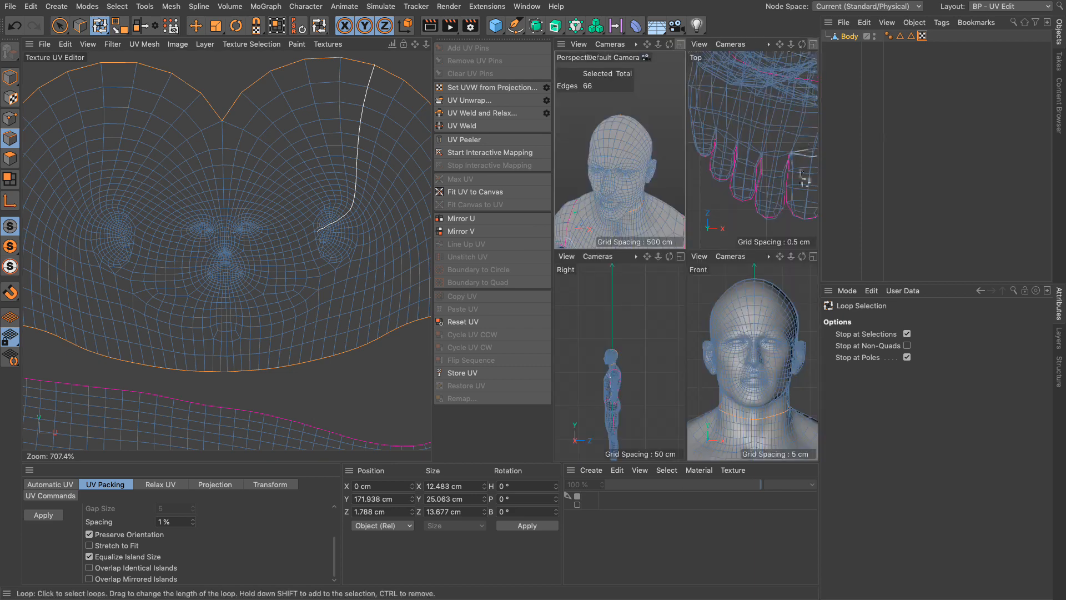
{"action": "middle_click", "coordinate": [815, 261]}
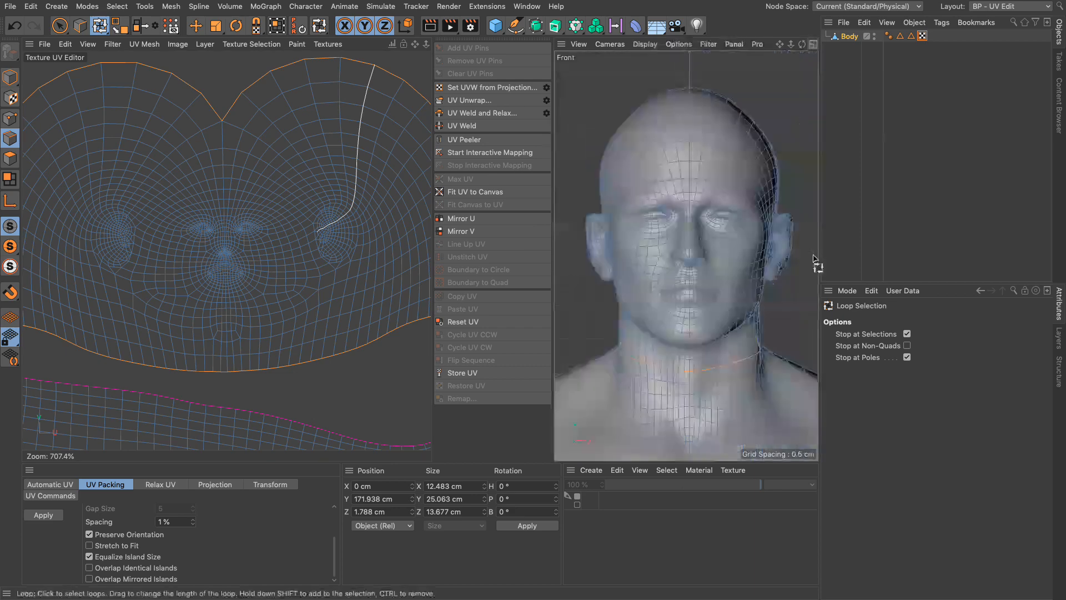
{"action": "left_click", "coordinate": [10, 159]}
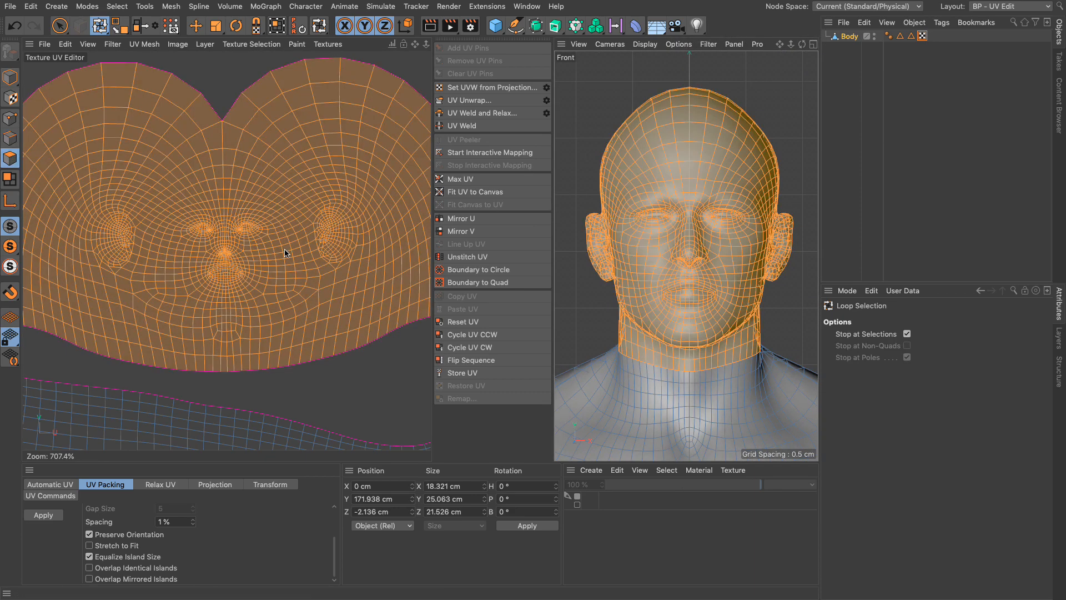
Step: Apply a Frontal projection to the selected head polygons
{"action": "left_click", "coordinate": [222, 486]}
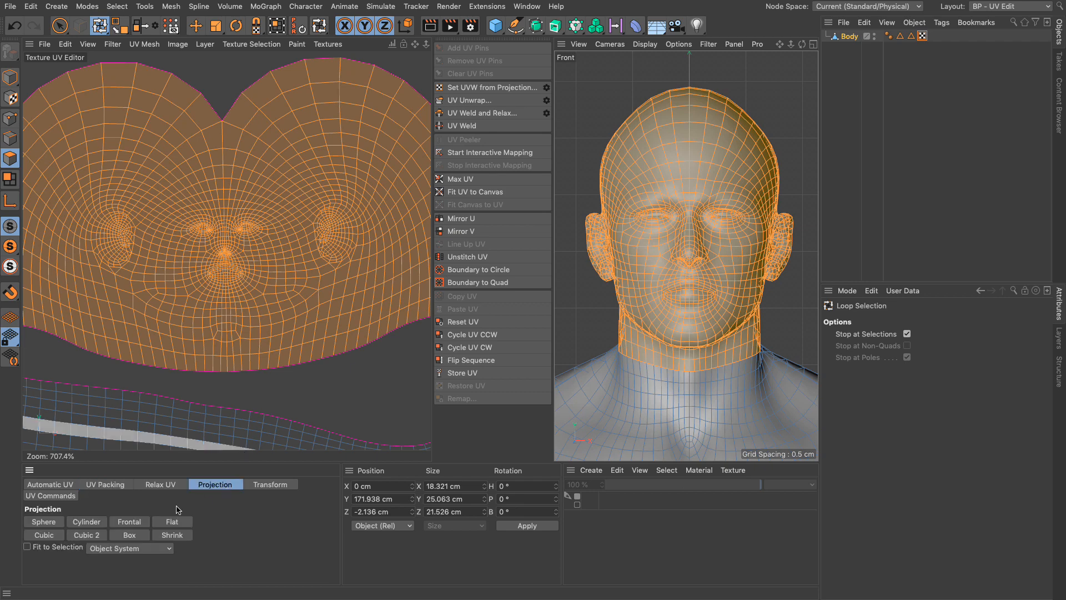
{"action": "left_click", "coordinate": [128, 522]}
{"action": "scroll", "coordinate": [271, 228], "scroll_direction": "down", "scroll_amount": 10}
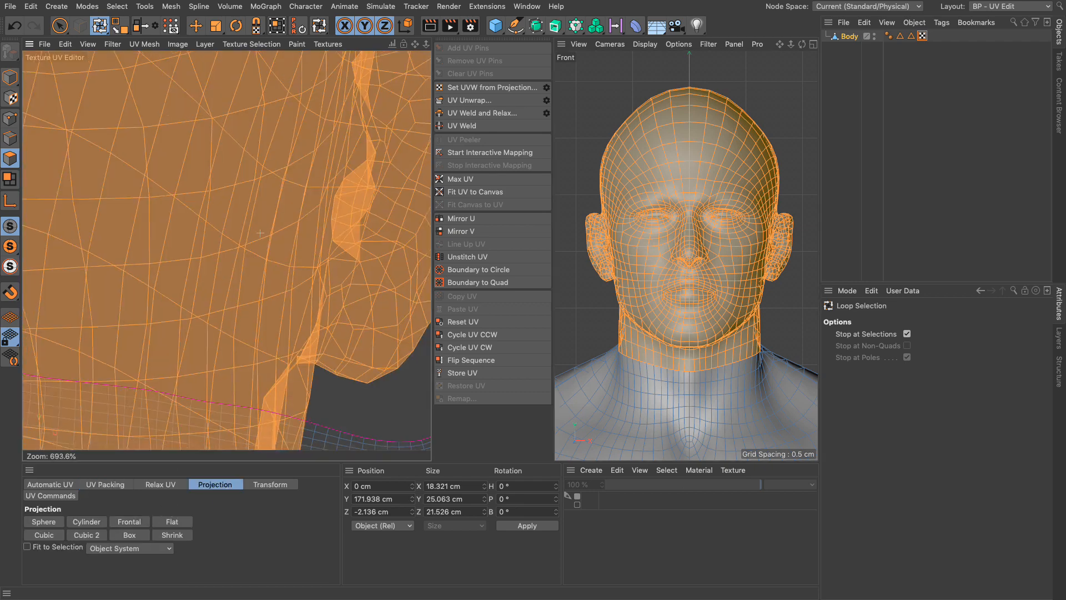
{"action": "middle_click_drag", "start_coordinate": [277, 218], "coordinate": [285, 239], "text": "alt"}
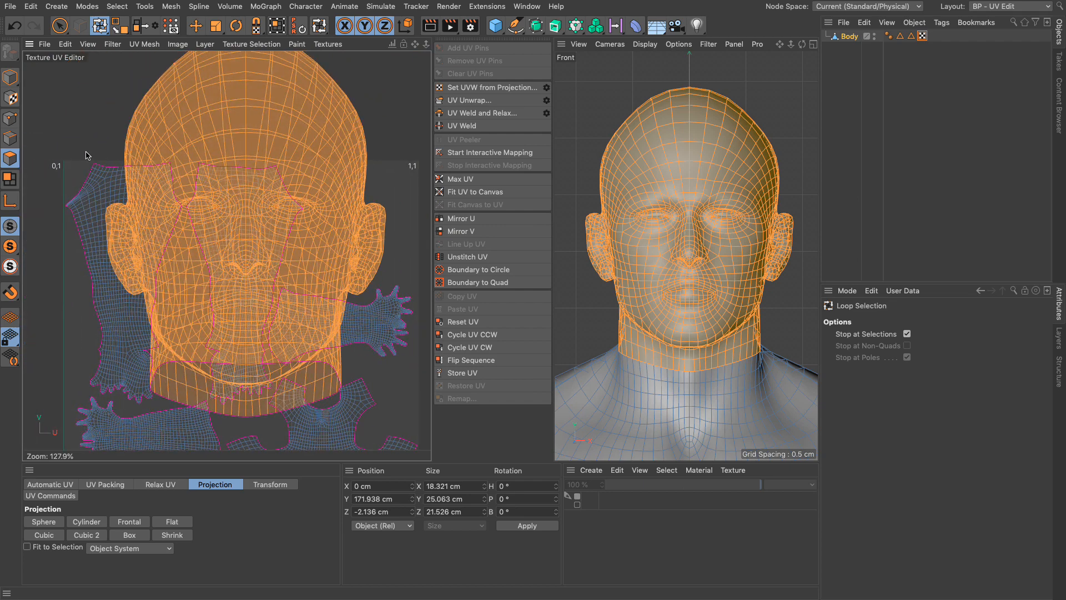
Step: Select points around both eyes, the nose bridge and the mouth symmetrically with Live Selection in point mode, and add UV pins to them
{"action": "left_click", "coordinate": [10, 119]}
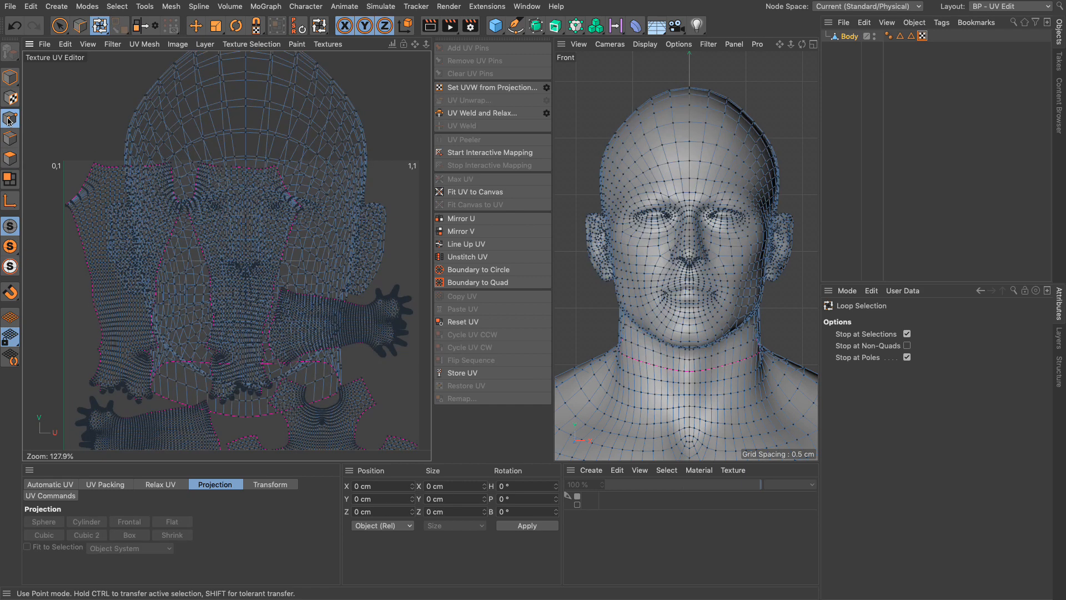
{"action": "left_click", "coordinate": [60, 25]}
{"action": "scroll", "coordinate": [711, 225], "scroll_direction": "up", "scroll_amount": 8}
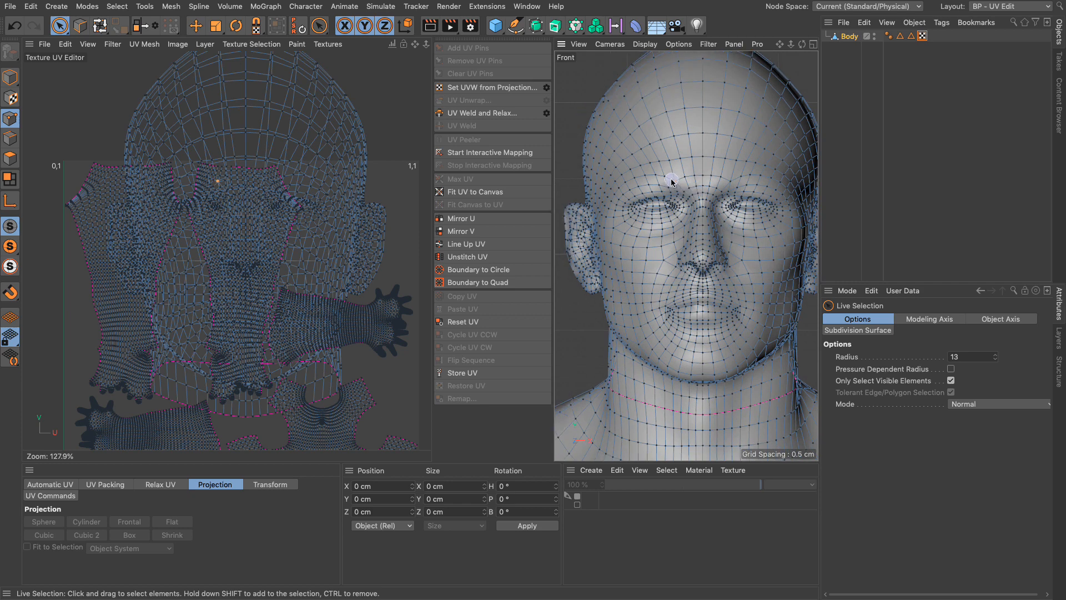
{"action": "mouse_move", "coordinate": [674, 184]}
{"action": "left_mouse_down"}
{"action": "mouse_move", "coordinate": [633, 176]}
{"action": "mouse_move", "coordinate": [611, 207]}
{"action": "mouse_move", "coordinate": [611, 186]}
{"action": "mouse_move", "coordinate": [605, 200]}
{"action": "mouse_move", "coordinate": [626, 244]}
{"action": "mouse_move", "coordinate": [623, 231]}
{"action": "mouse_move", "coordinate": [651, 240]}
{"action": "mouse_move", "coordinate": [688, 226]}
{"action": "left_mouse_up"}
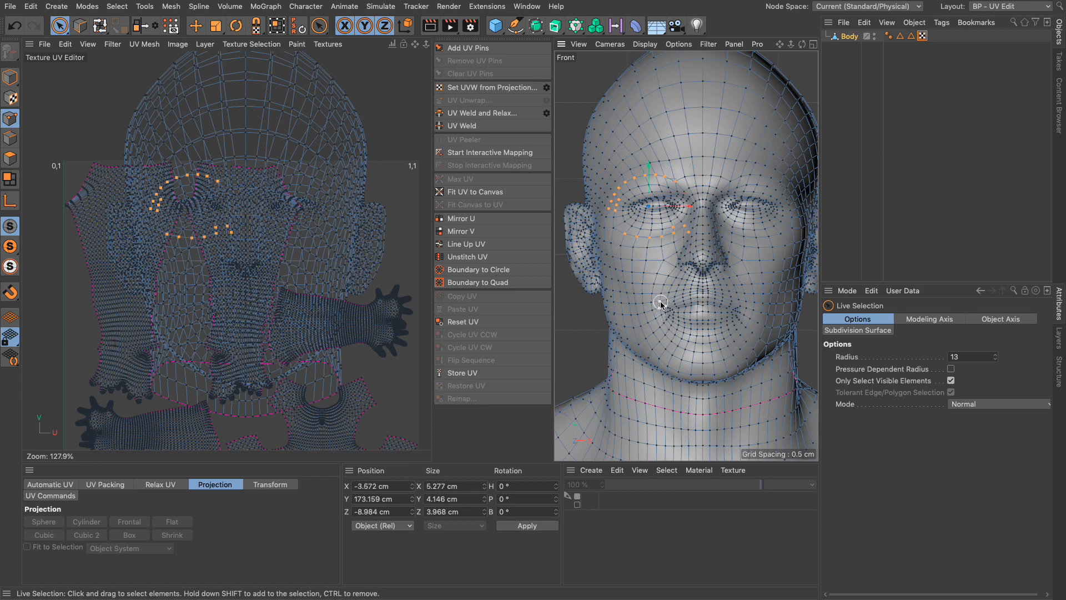
{"action": "mouse_move", "coordinate": [660, 303]}
{"action": "left_mouse_down", "text": "shift"}
{"action": "mouse_move", "coordinate": [691, 293]}
{"action": "mouse_move", "coordinate": [669, 321]}
{"action": "mouse_move", "coordinate": [701, 346]}
{"action": "mouse_move", "coordinate": [694, 337]}
{"action": "left_mouse_up", "text": "shift"}
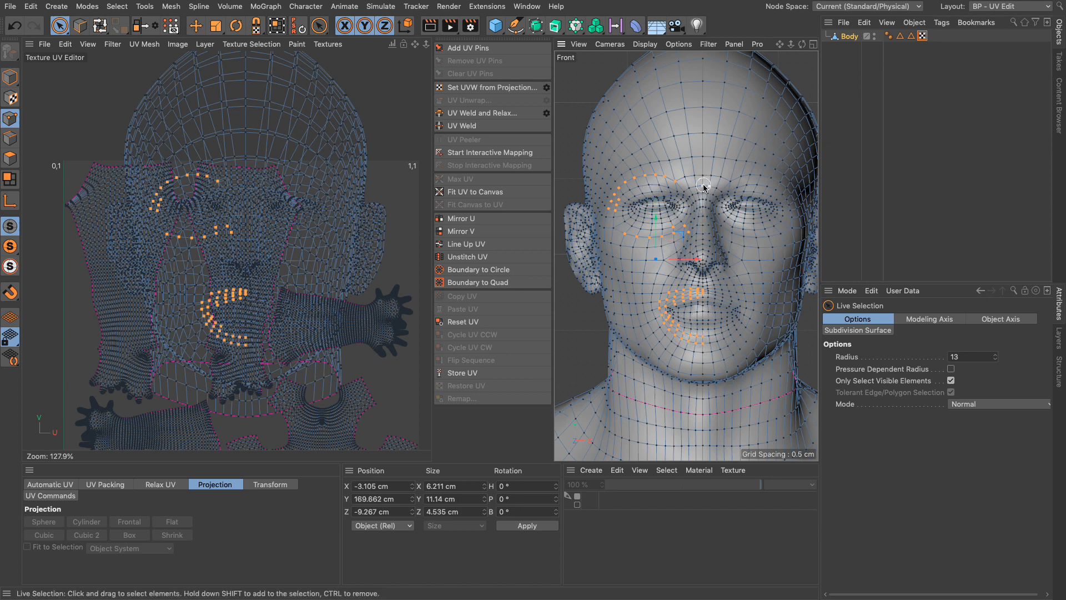
{"action": "left_click_drag", "start_coordinate": [703, 186], "coordinate": [717, 199], "text": "shift"}
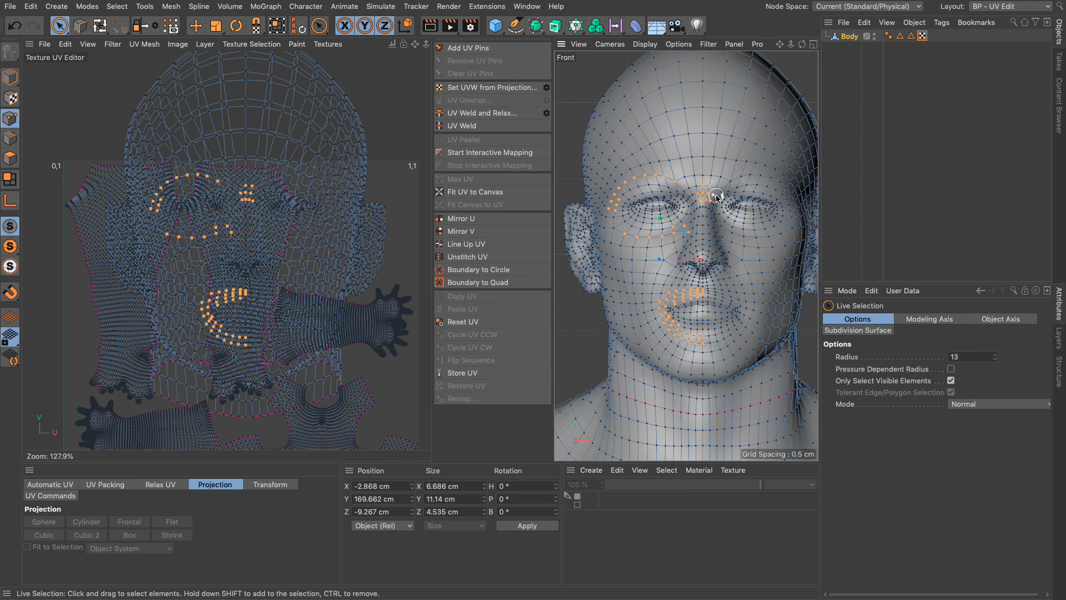
{"action": "left_click", "coordinate": [139, 26]}
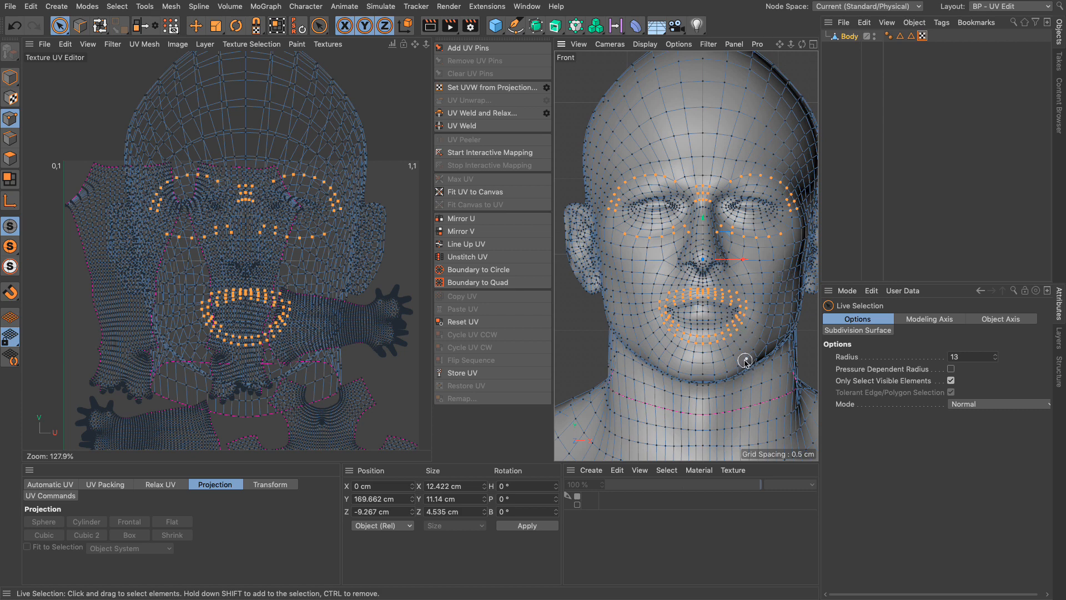
{"action": "left_click", "coordinate": [463, 49]}
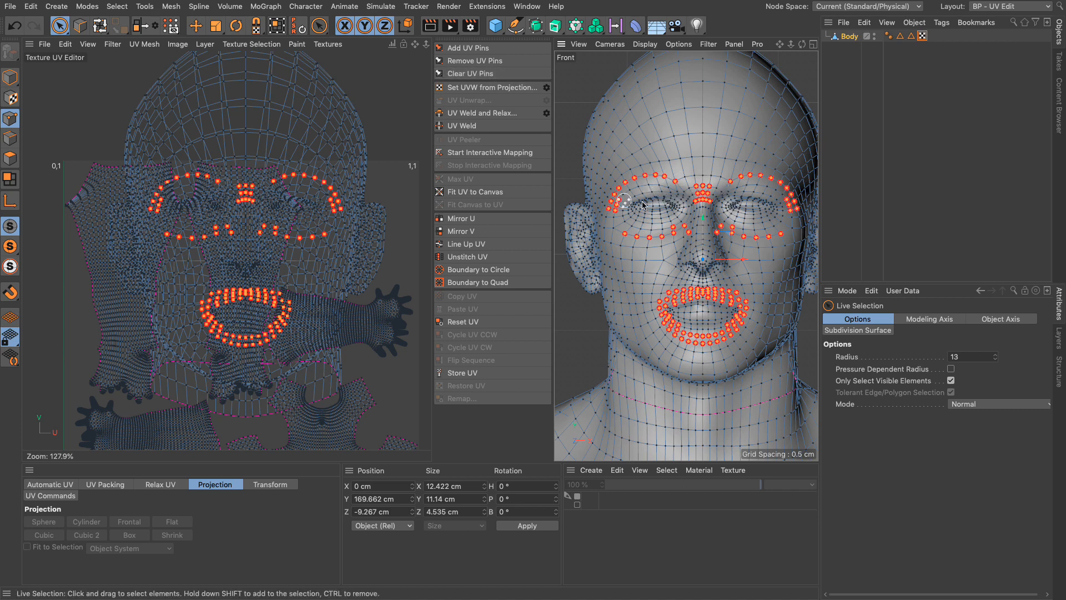
Step: Unwrap the head along its selected seam edges with Restrict to Polygon Selection, Use Pins for UV Relax and Auto Realign enabled, then clear the UV pins
{"action": "left_click", "coordinate": [10, 160]}
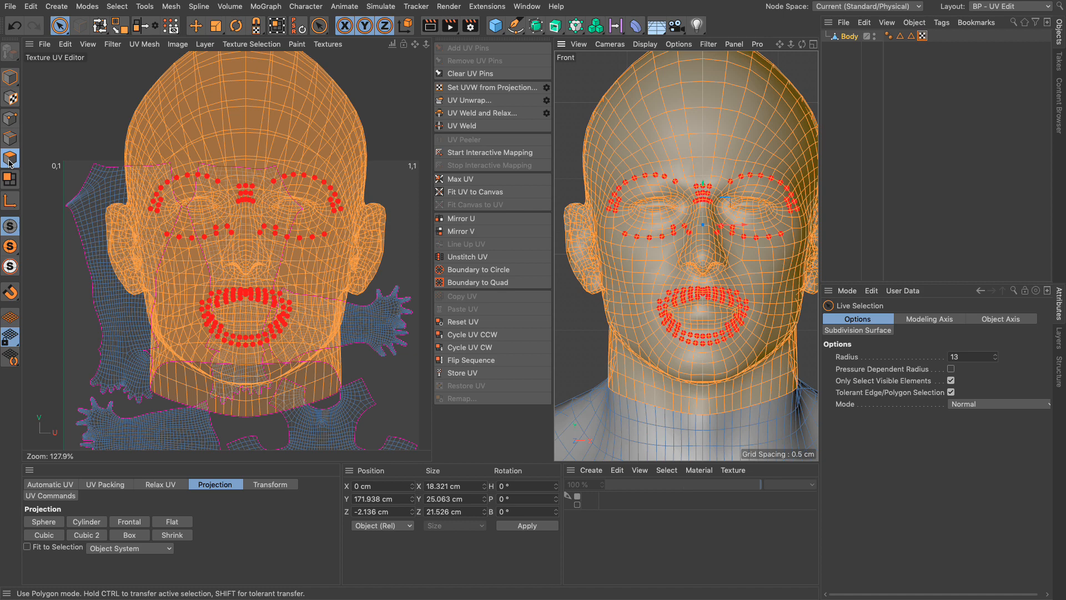
{"action": "left_click", "coordinate": [10, 140]}
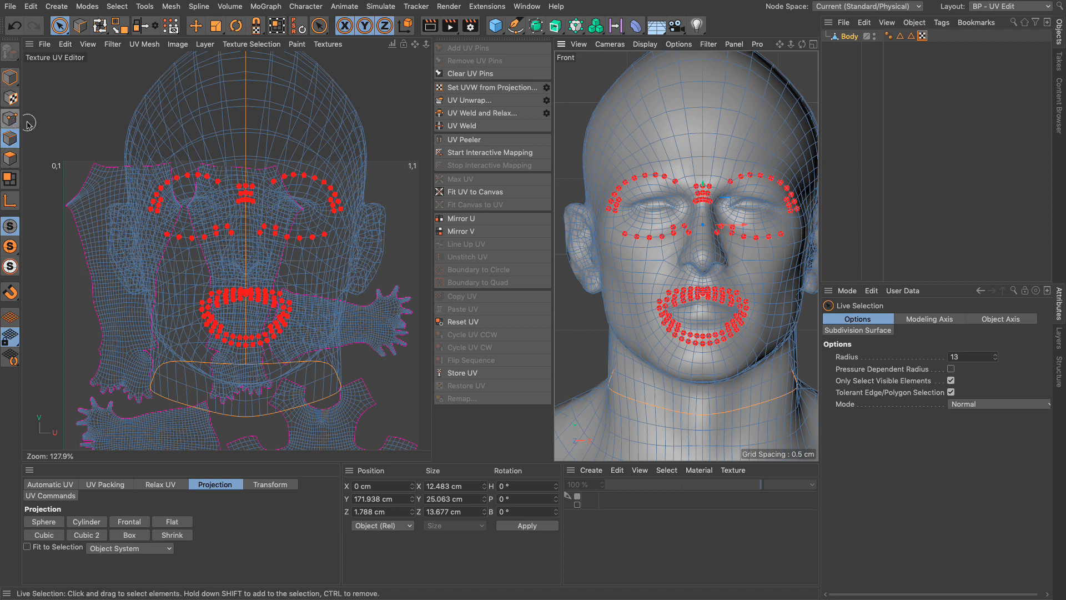
{"action": "left_click", "coordinate": [546, 100]}
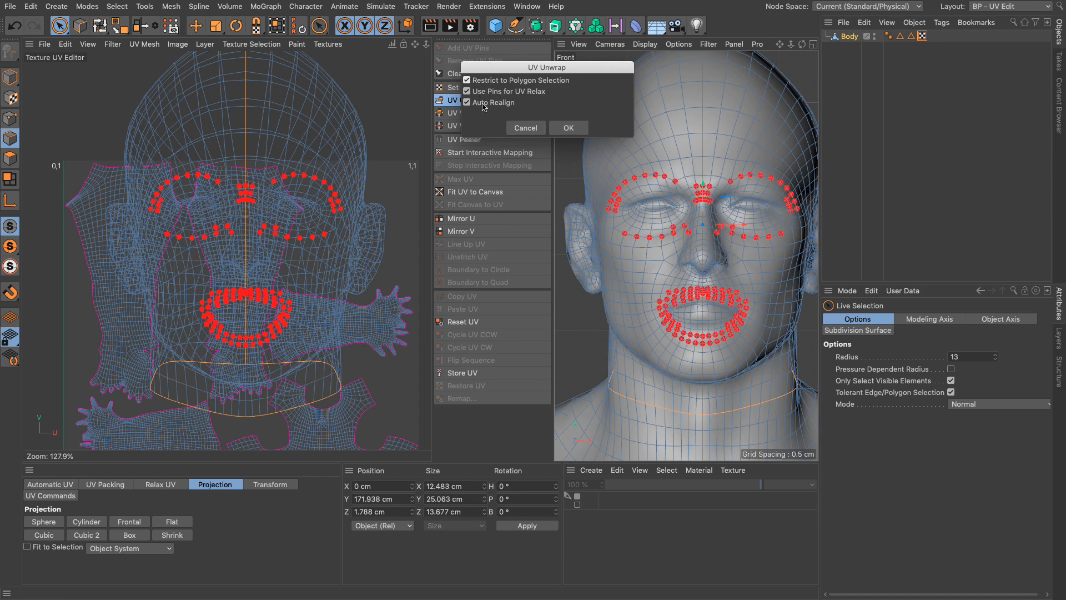
{"action": "left_click", "coordinate": [569, 129]}
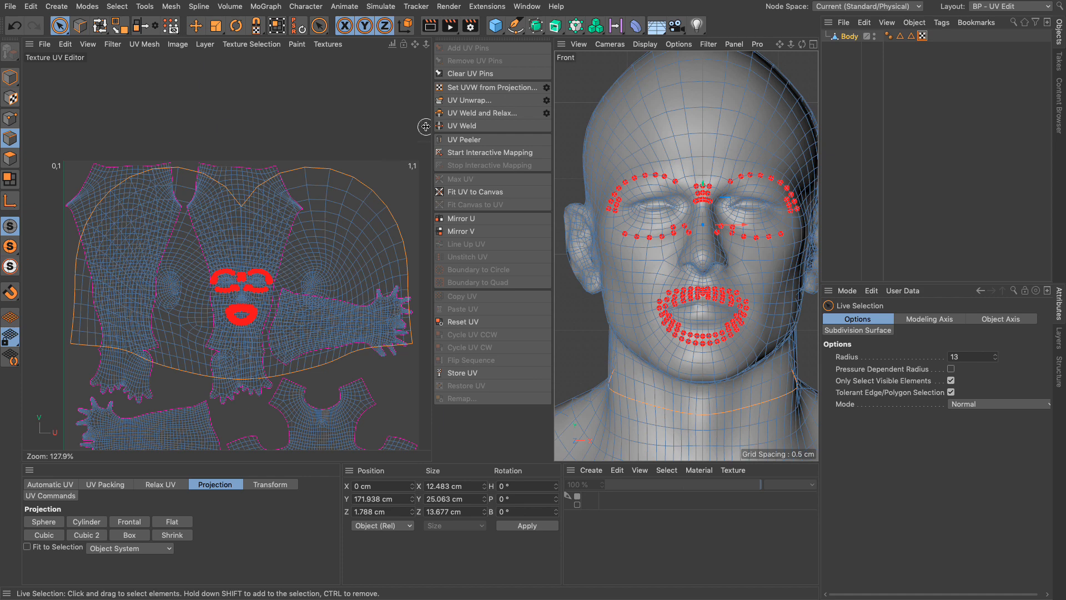
{"action": "left_click", "coordinate": [465, 74]}
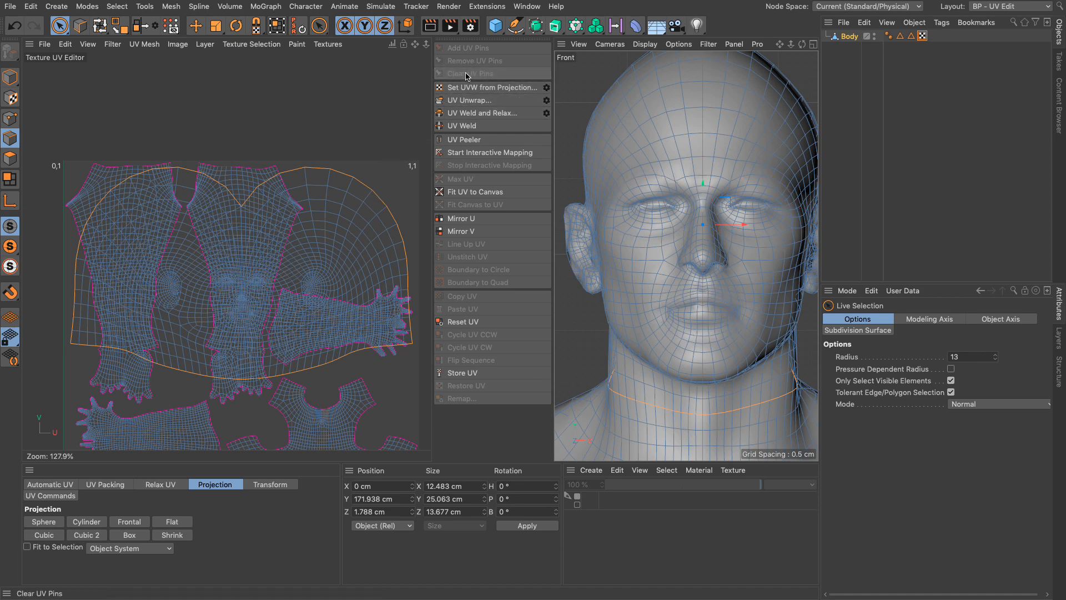
Step: Deselect all polygons and repack every island in UV Space with Geometric packing, 1% spacing, Preserve Orientation and Equalize Island Size
{"action": "left_click", "coordinate": [10, 159]}
{"action": "left_click", "coordinate": [157, 131]}
{"action": "scroll", "coordinate": [341, 303], "scroll_direction": "down", "scroll_amount": 5}
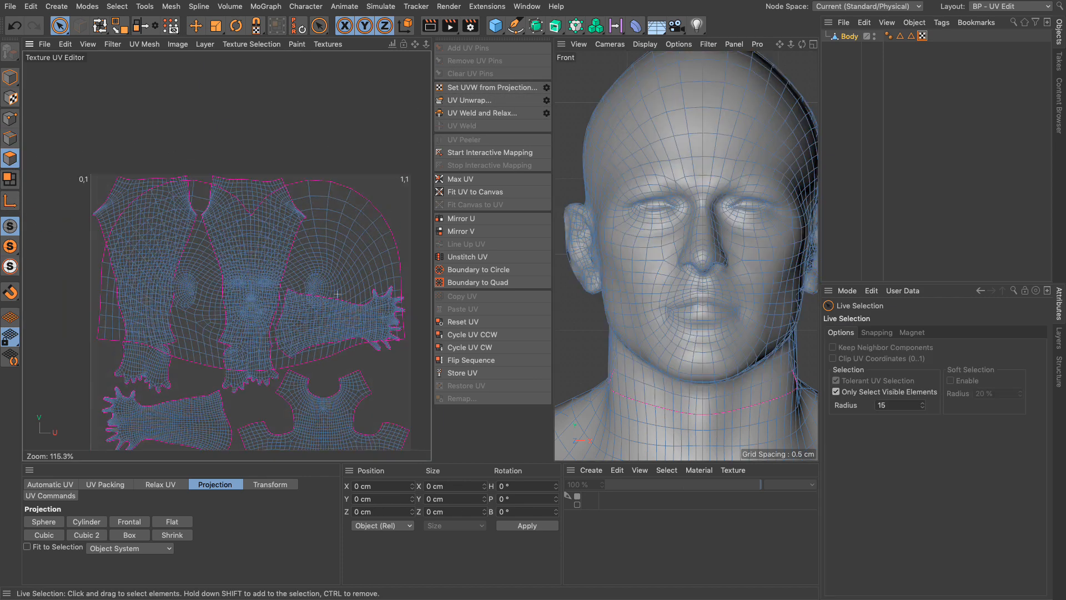
{"action": "scroll", "coordinate": [343, 325], "scroll_direction": "up", "scroll_amount": 1}
{"action": "scroll", "coordinate": [275, 294], "scroll_direction": "up", "scroll_amount": 2}
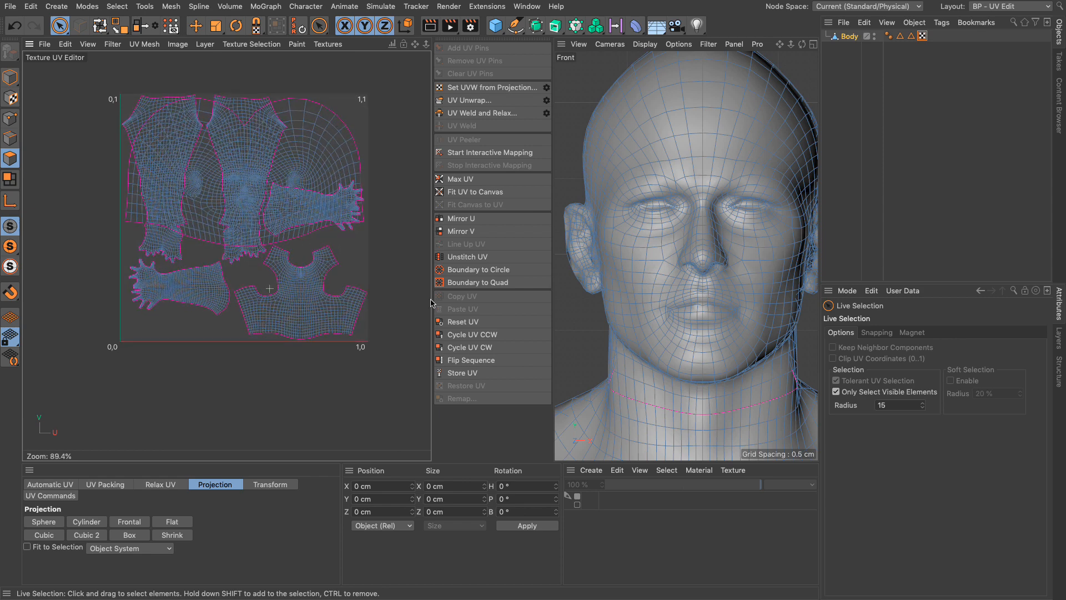
{"action": "left_click", "coordinate": [114, 485]}
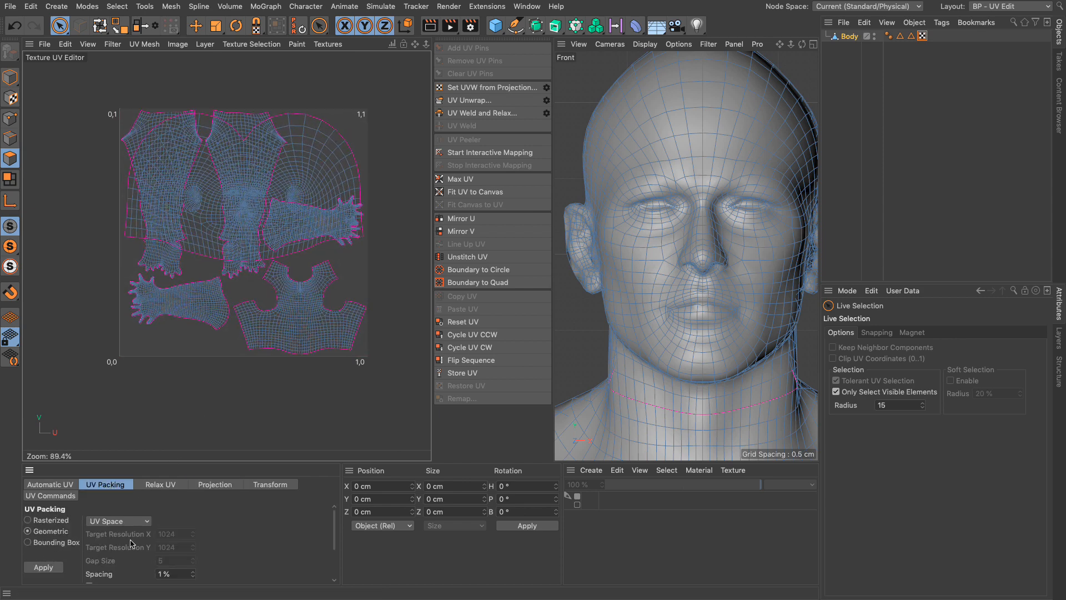
{"action": "scroll", "coordinate": [335, 532], "scroll_direction": "down", "scroll_amount": 3}
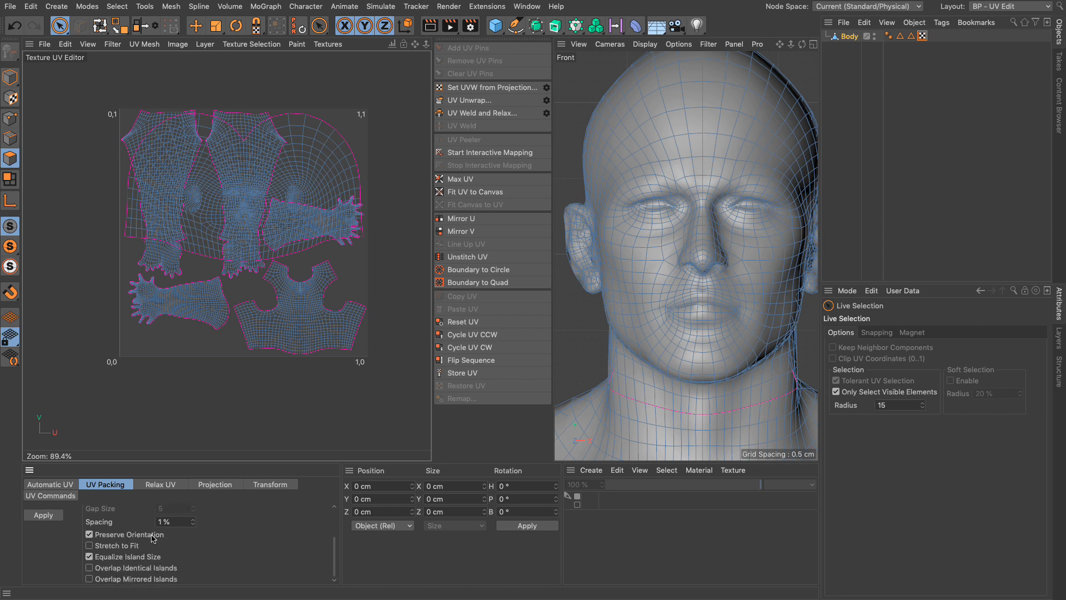
{"action": "left_click", "coordinate": [46, 516]}
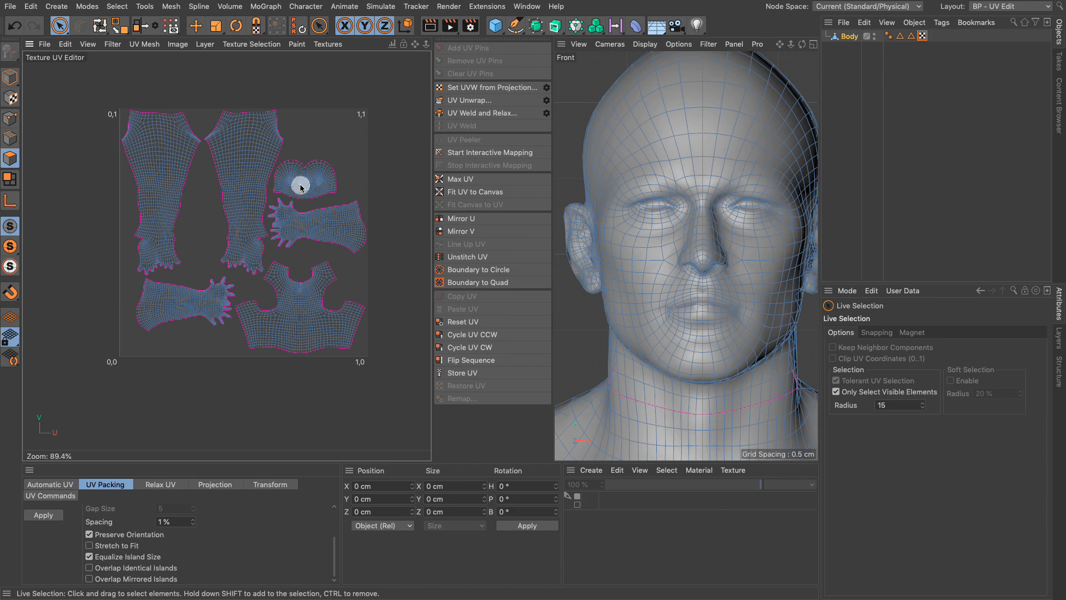
Step: Inspect the face and ear areas of the repacked head island, then the full island layout
{"action": "scroll", "coordinate": [306, 192], "scroll_direction": "up", "scroll_amount": 10}
{"action": "scroll", "coordinate": [327, 177], "scroll_direction": "up", "scroll_amount": 4}
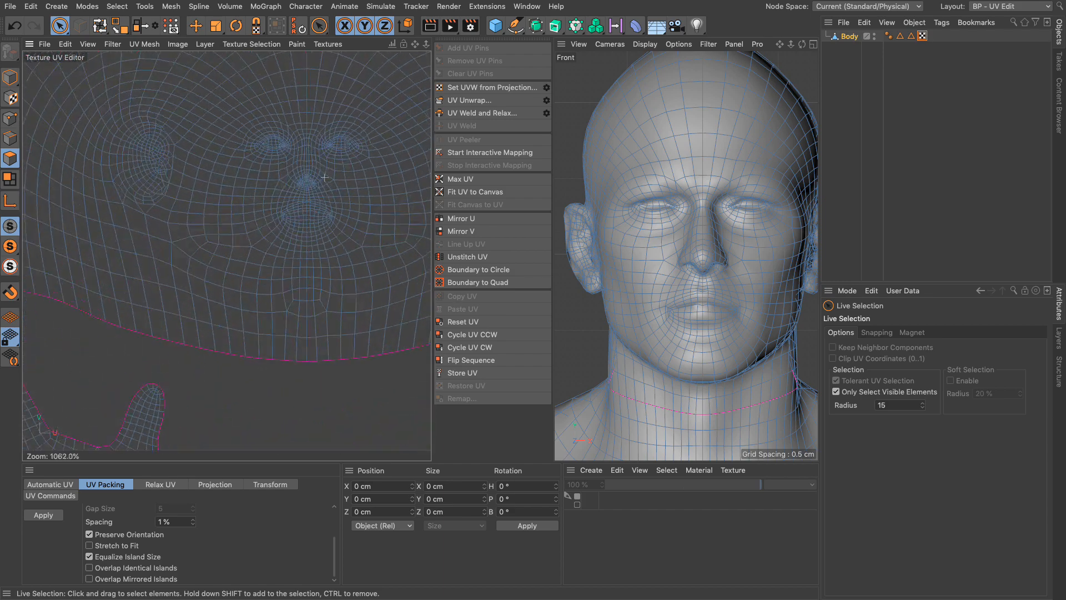
{"action": "middle_click_drag", "start_coordinate": [325, 195], "coordinate": [295, 252], "text": "alt"}
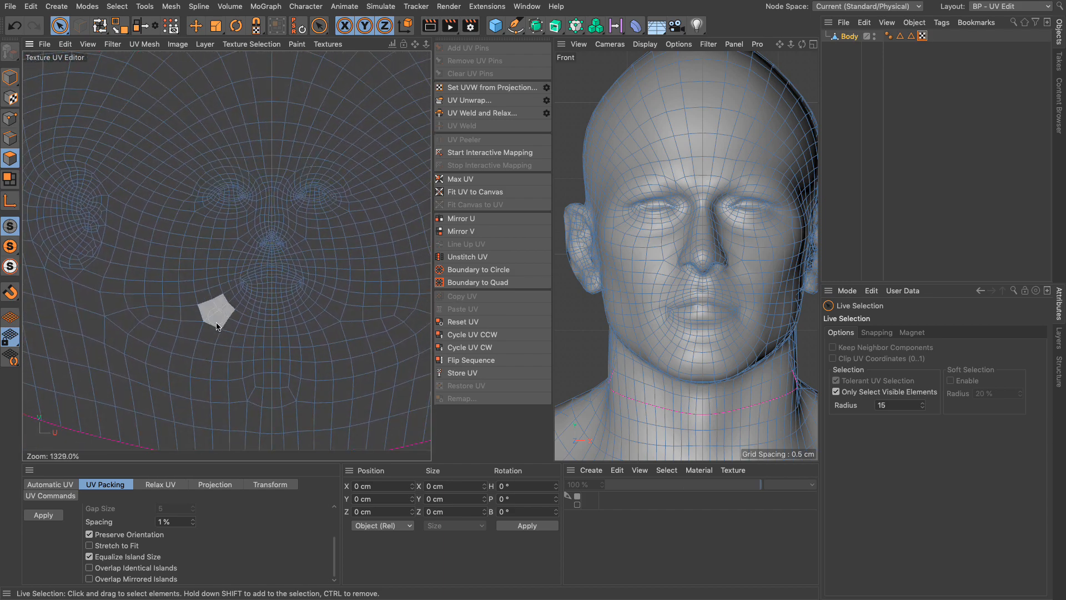
{"action": "scroll", "coordinate": [356, 261], "scroll_direction": "down", "scroll_amount": 11}
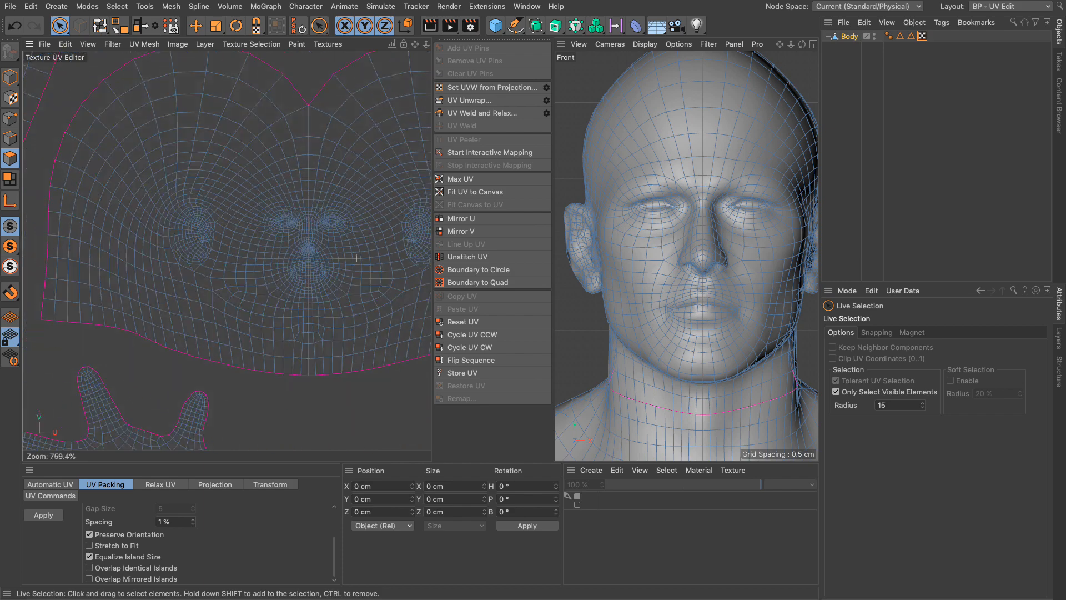
{"action": "scroll", "coordinate": [361, 263], "scroll_direction": "down", "scroll_amount": 2}
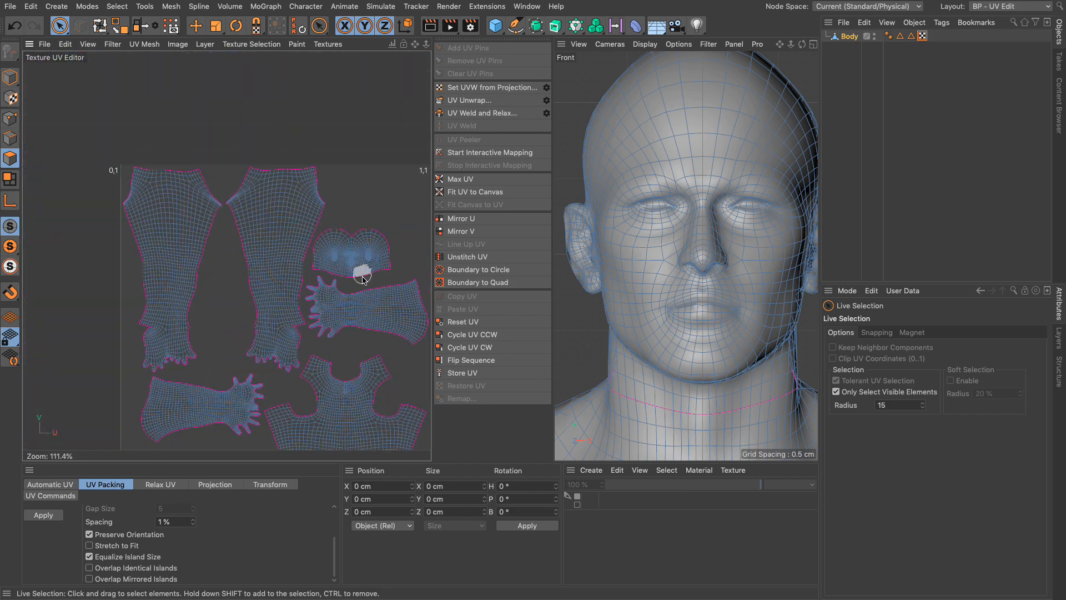
{"action": "middle_click_drag", "start_coordinate": [362, 281], "coordinate": [327, 215], "text": "alt"}
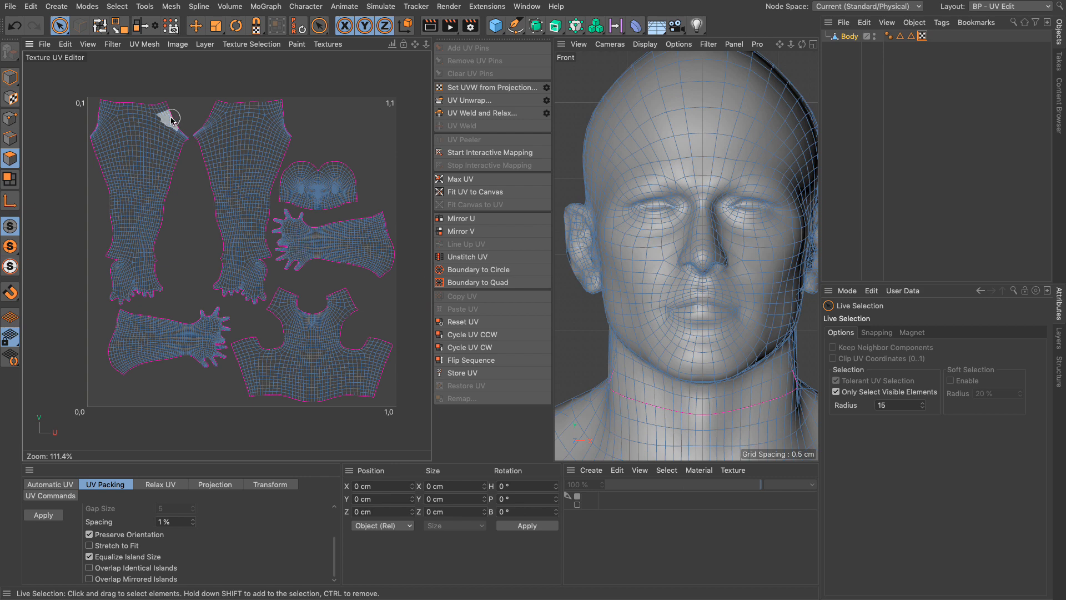
Step: Switch the UV editor's shading to Overlapping Polygons and hide the UV mesh
{"action": "left_click", "coordinate": [88, 44]}
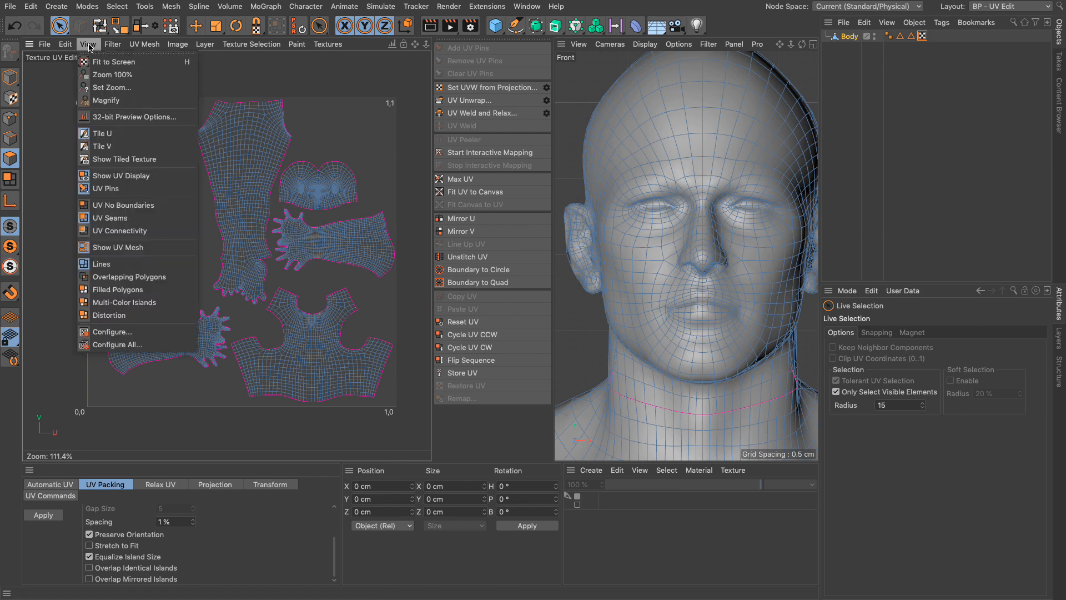
{"action": "left_click", "coordinate": [123, 276]}
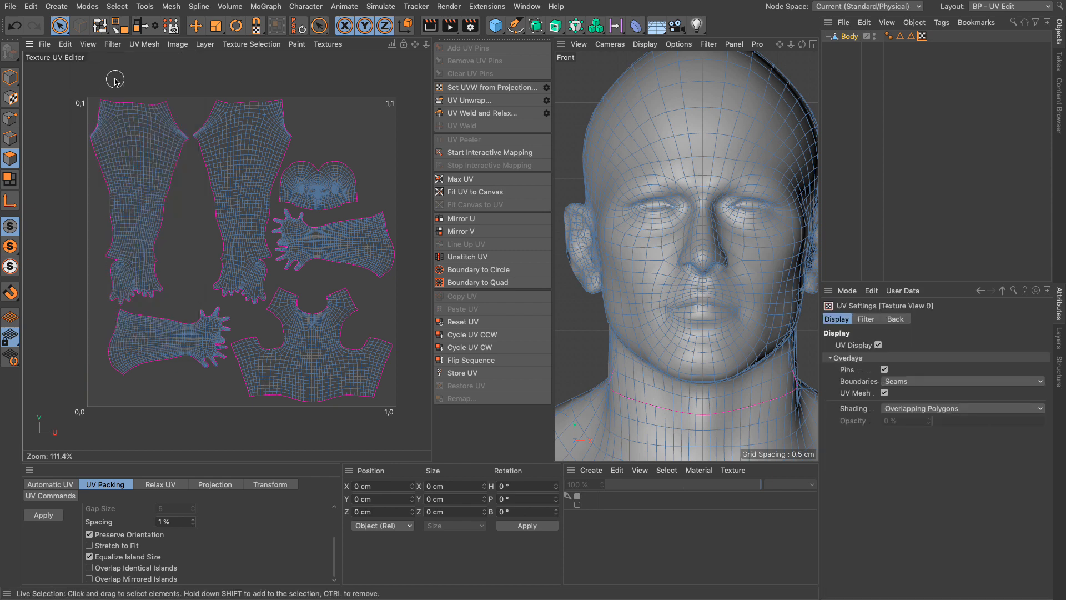
{"action": "left_click", "coordinate": [88, 44]}
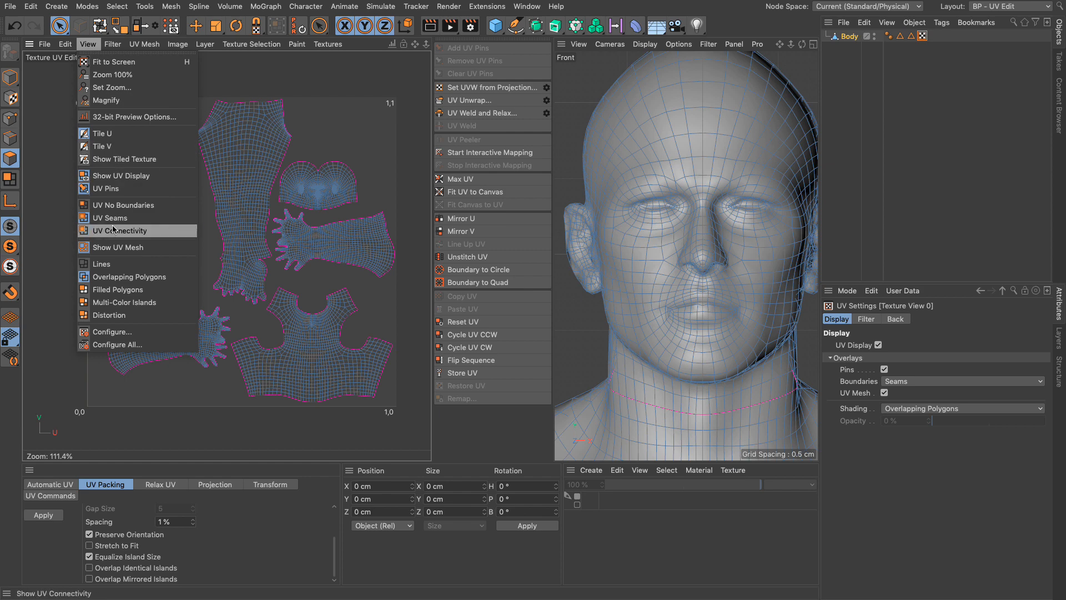
{"action": "left_click", "coordinate": [118, 247]}
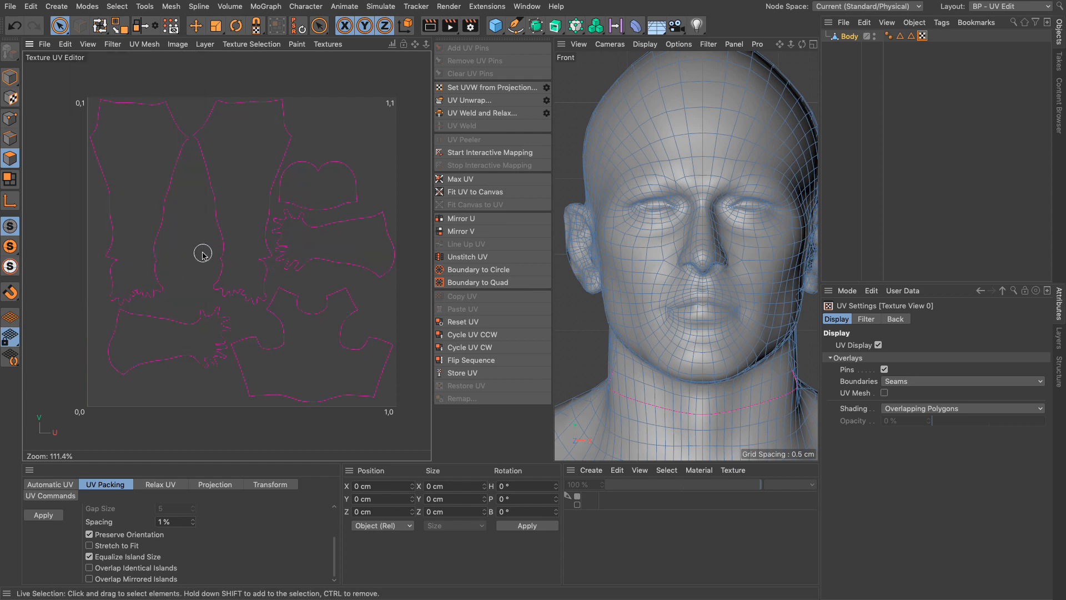
Step: Move the head island over the adjacent long island to test the overlap shading, then return it to its place and deselect it
{"action": "double_click", "coordinate": [316, 193]}
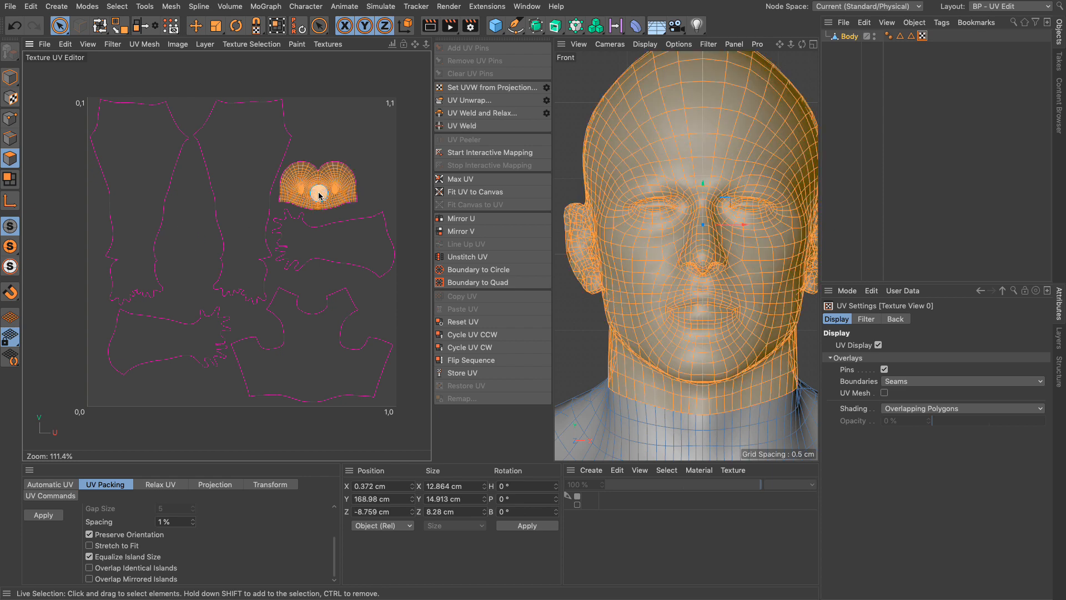
{"action": "key", "text": "e"}
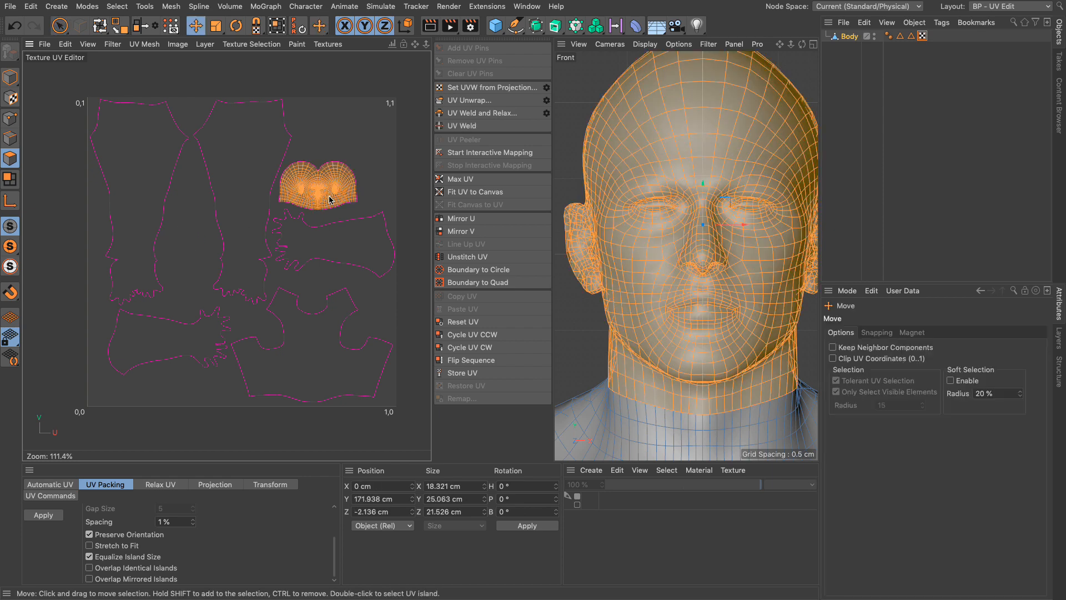
{"action": "left_click_drag", "start_coordinate": [332, 199], "coordinate": [305, 200]}
{"action": "left_click", "coordinate": [345, 169]}
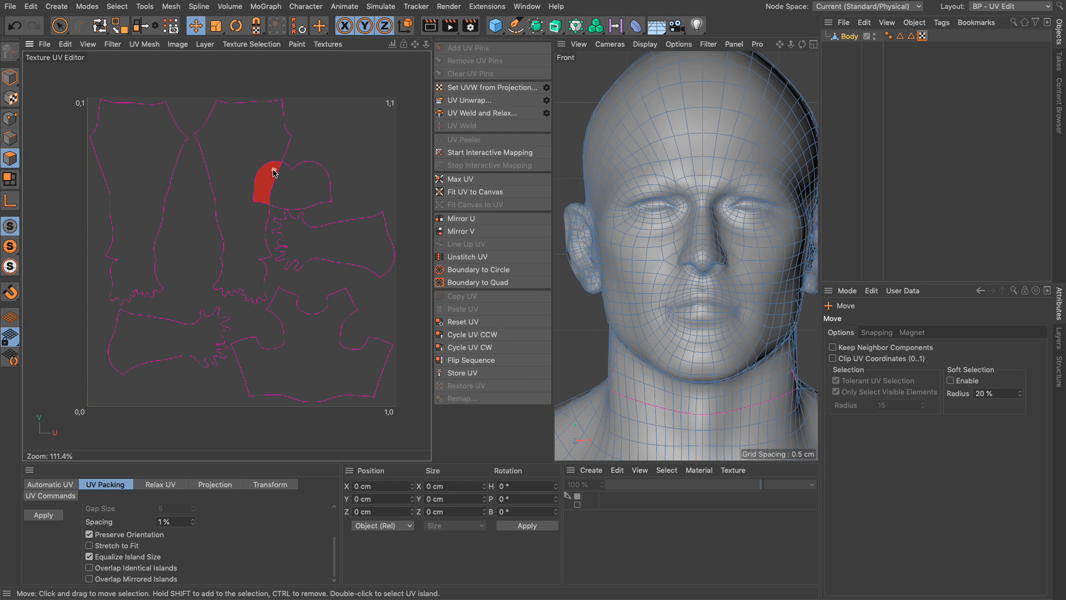
{"action": "double_click", "coordinate": [329, 189]}
{"action": "left_click_drag", "start_coordinate": [333, 190], "coordinate": [359, 190]}
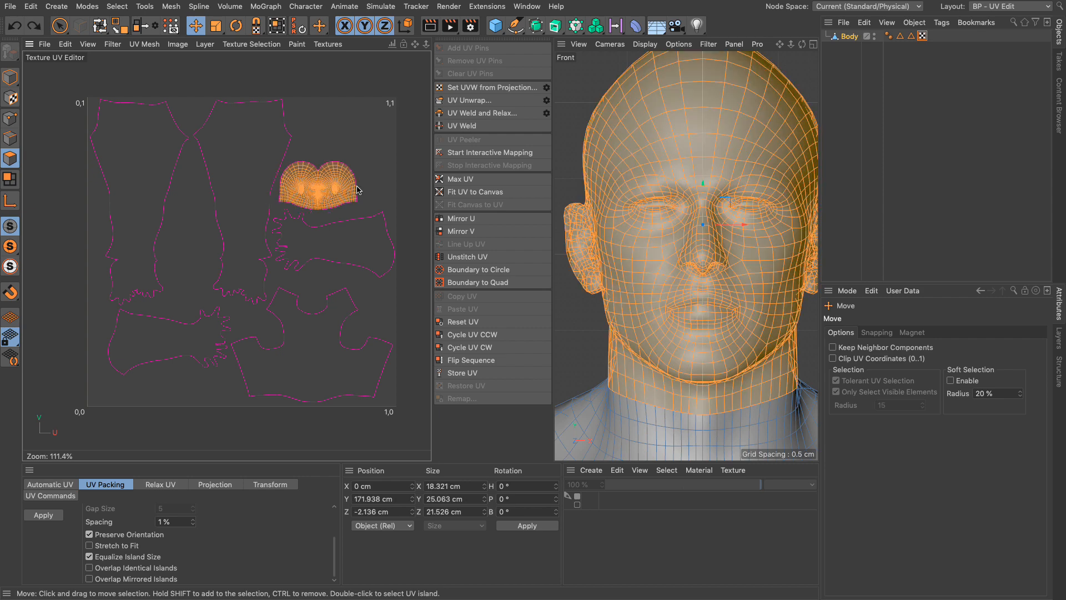
{"action": "left_click", "coordinate": [382, 190]}
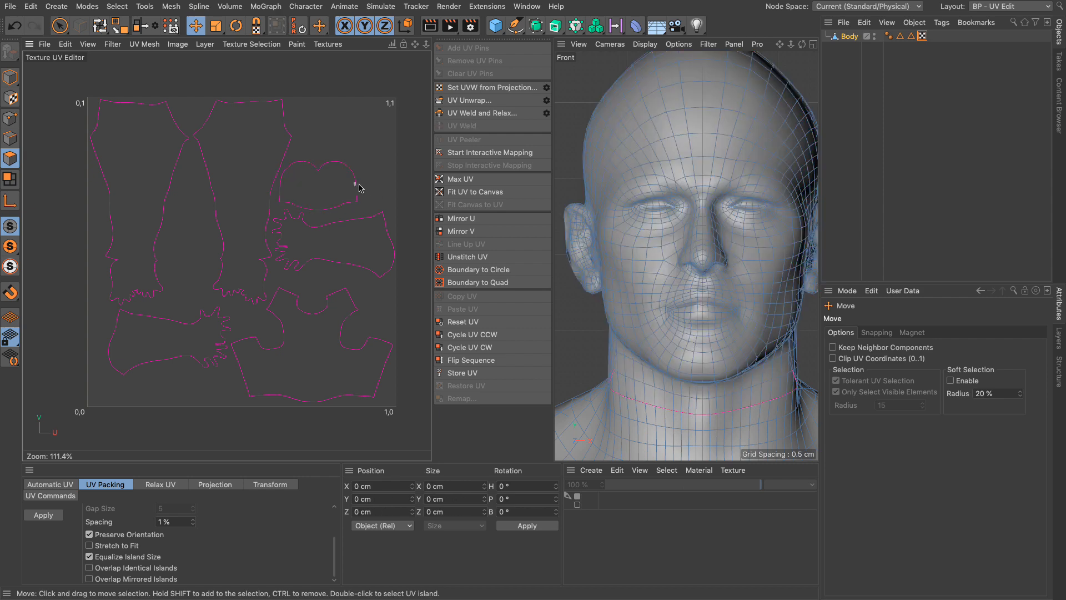
Step: Show the UV mesh in the UV editor again
{"action": "left_click", "coordinate": [86, 45]}
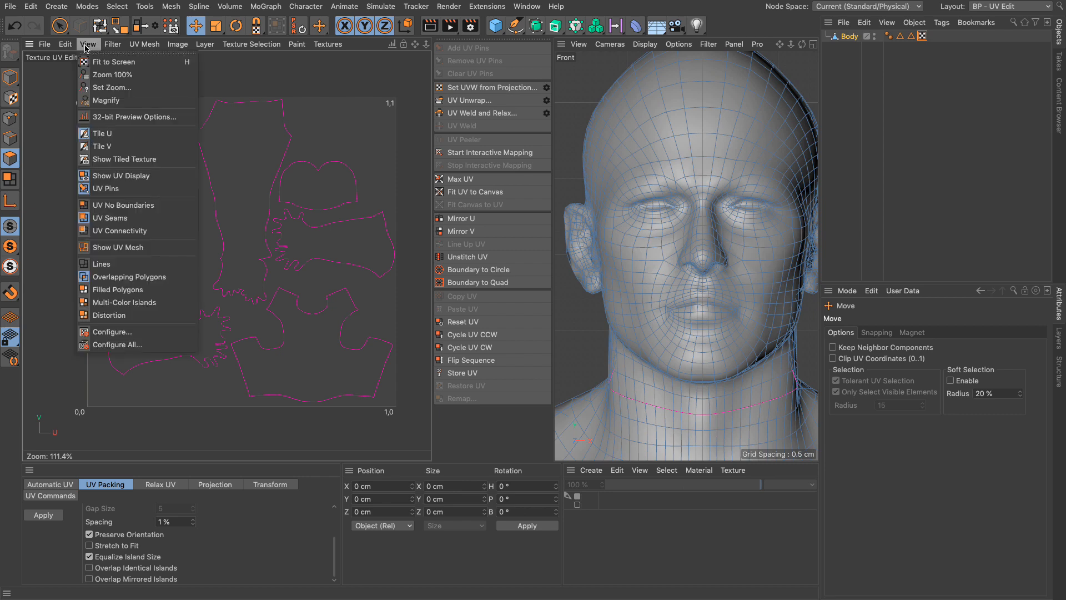
{"action": "left_click", "coordinate": [119, 247]}
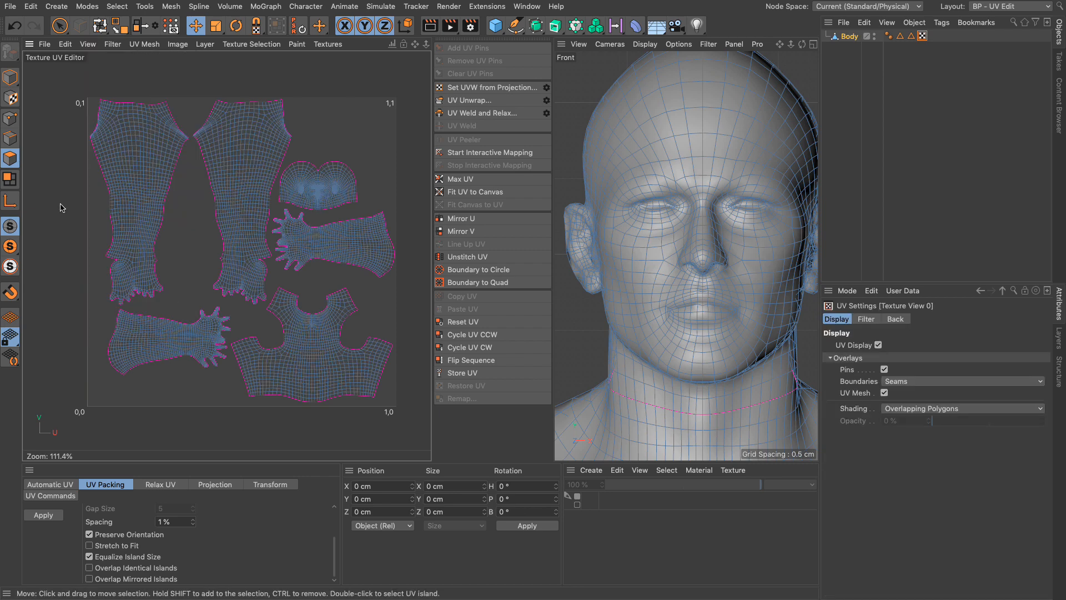